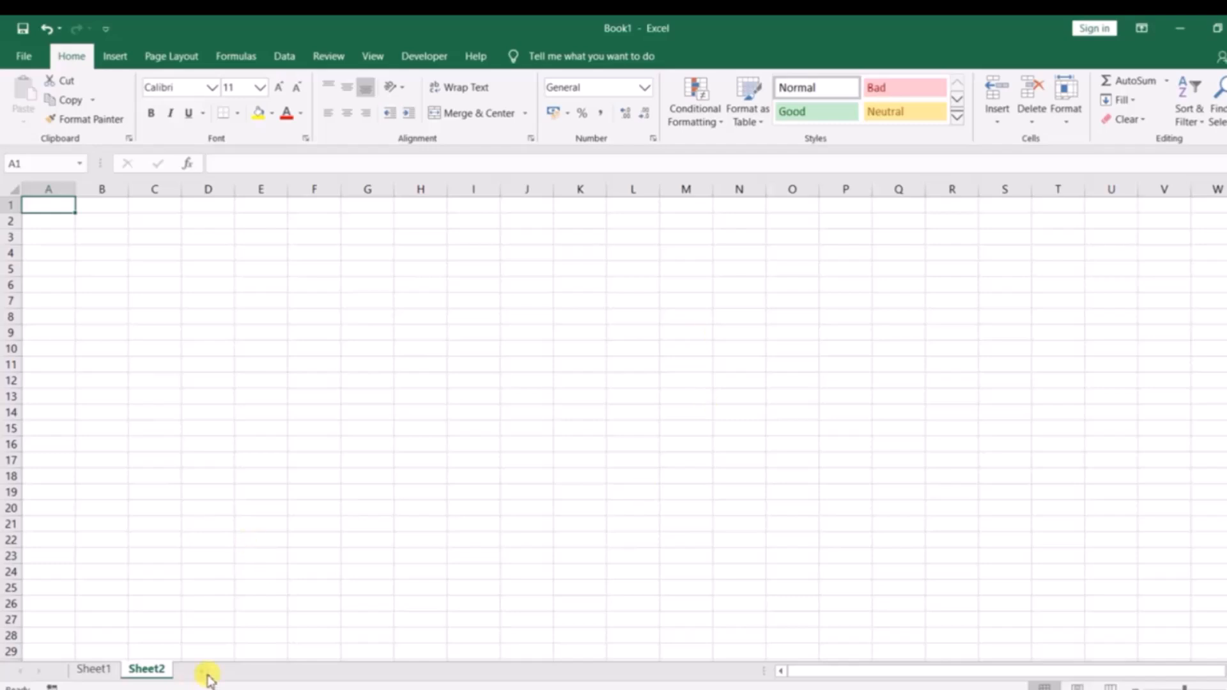
Add a third worksheet and save the workbook as Initial excel in the Introduction folder inside Final.
left_click(201, 672)
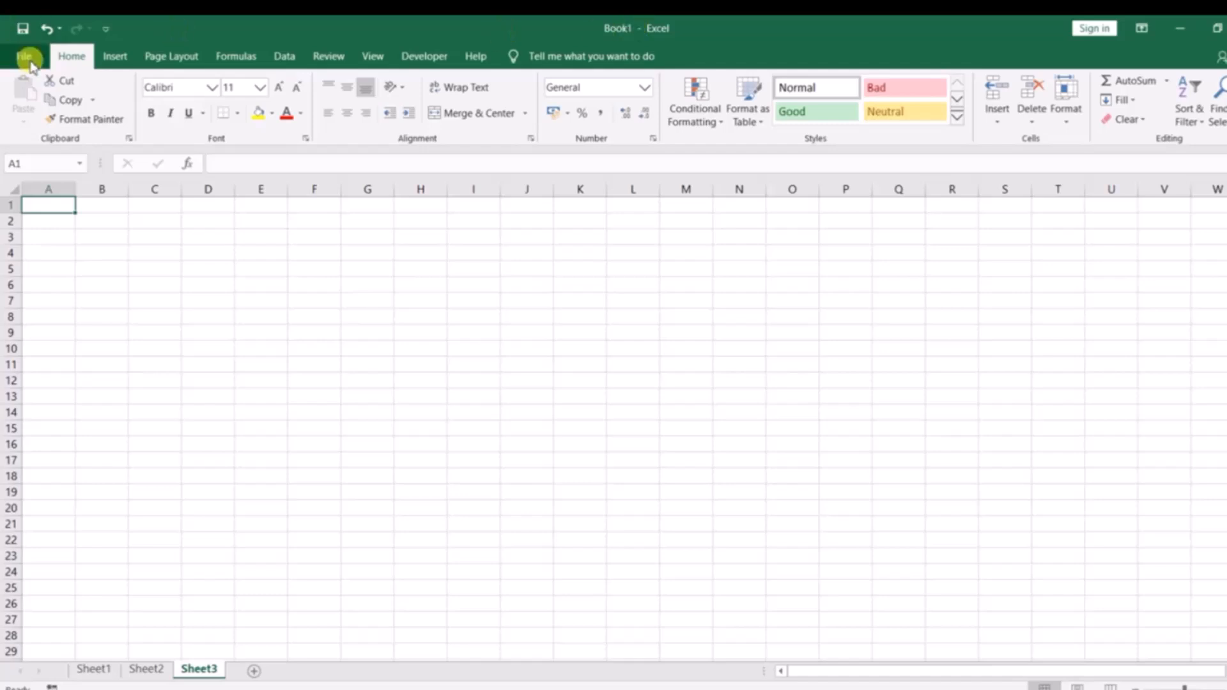
left_click(30, 63)
left_click(63, 250)
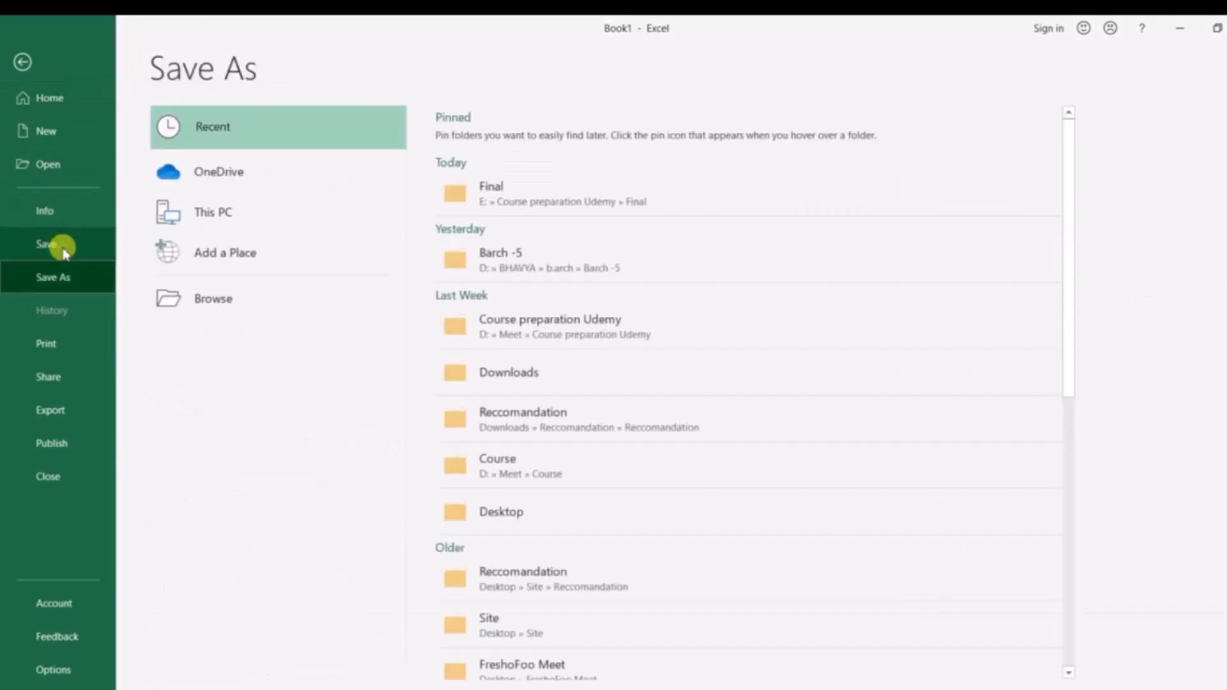
left_click(224, 297)
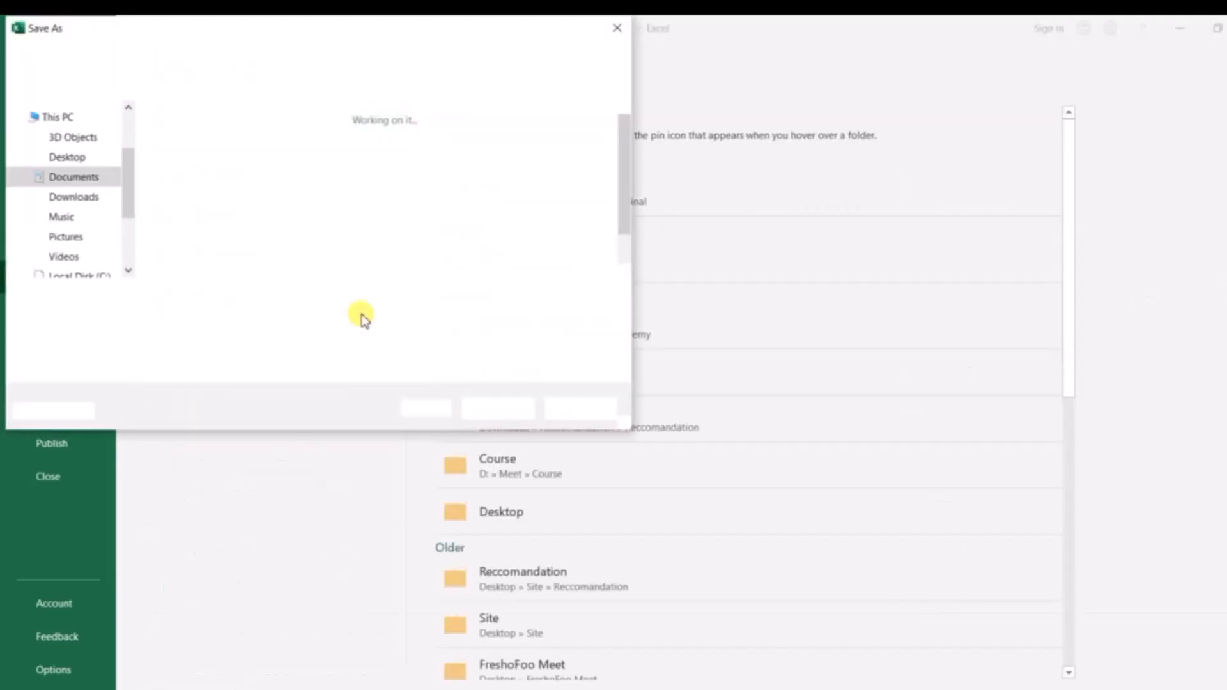
scroll(83, 266, "down", 2)
double_click(233, 144)
double_click(192, 154)
double_click(167, 139)
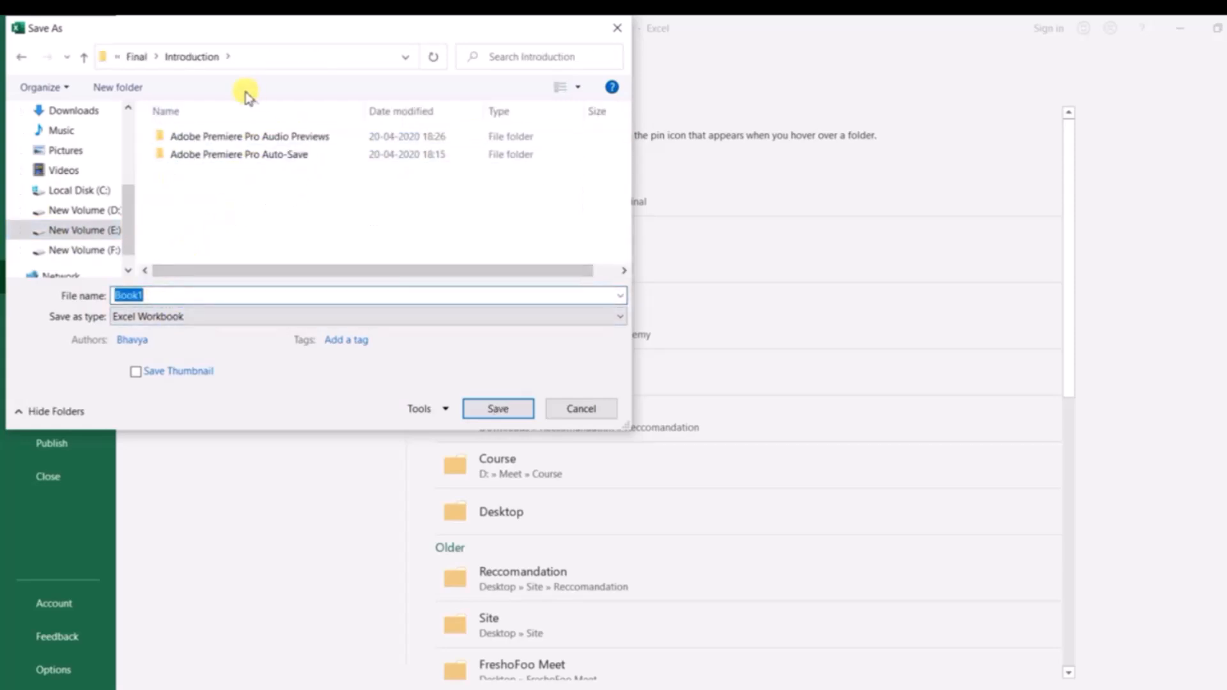
type("A")
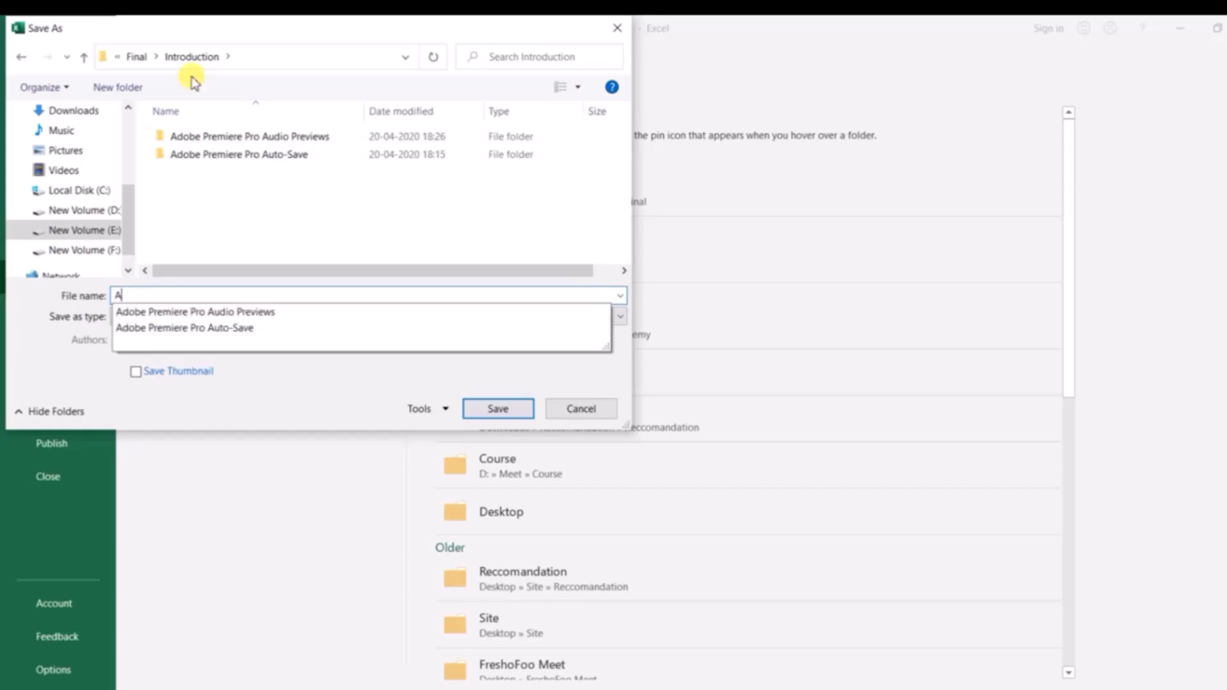
key("BackSpace")
type("Initial excel")
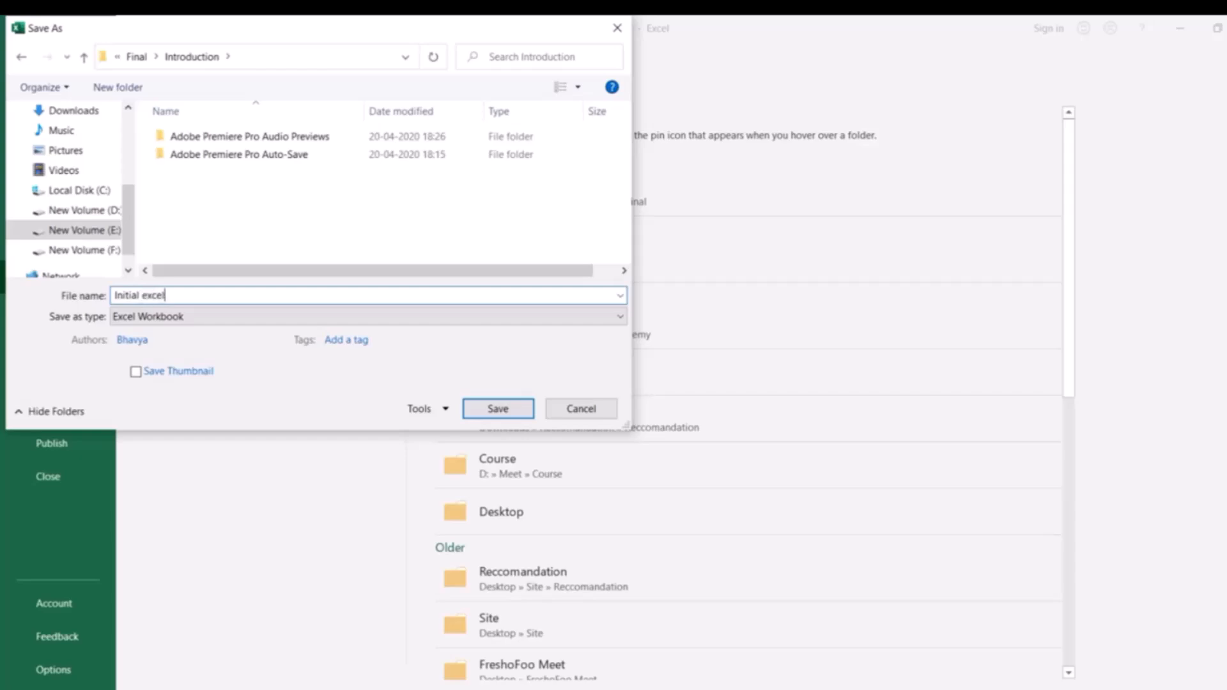
key("Return")
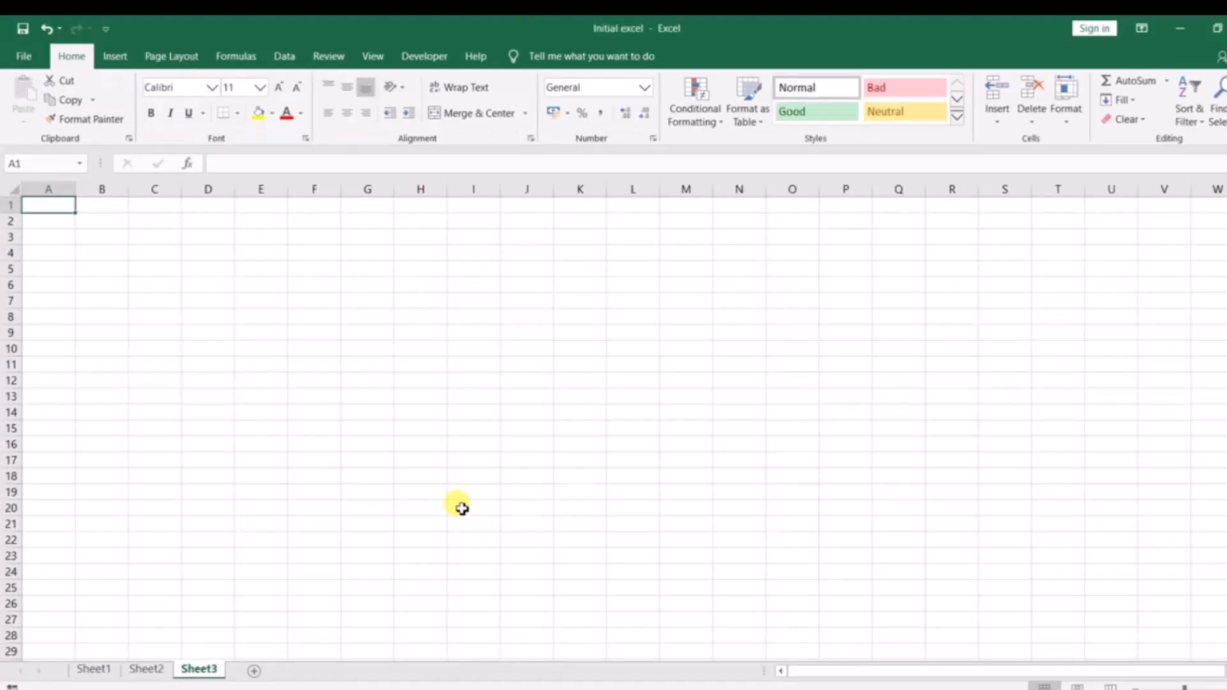
Switch to the Final Task Creation with Mail workbook and examine the column headers from Sr. No. to Responsible.
key("alt+Tab")
key("Tab")
key("Tab")
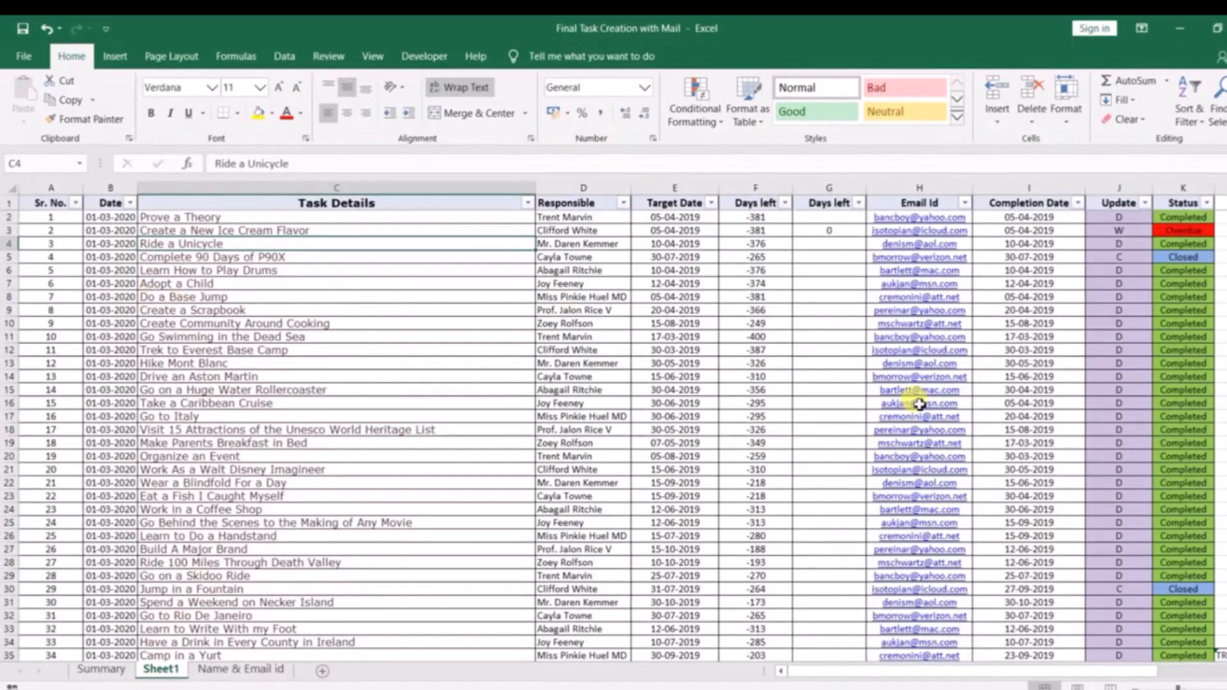
left_click(37, 202)
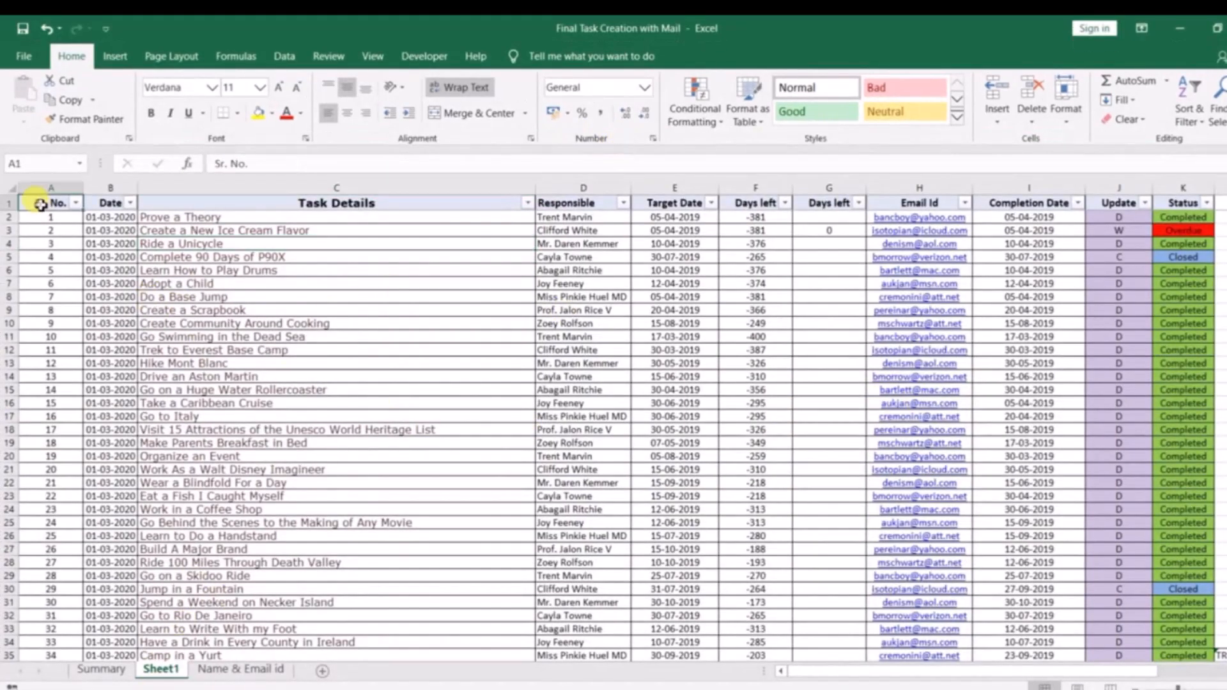
left_click(102, 205)
left_click(388, 203)
left_click(583, 206)
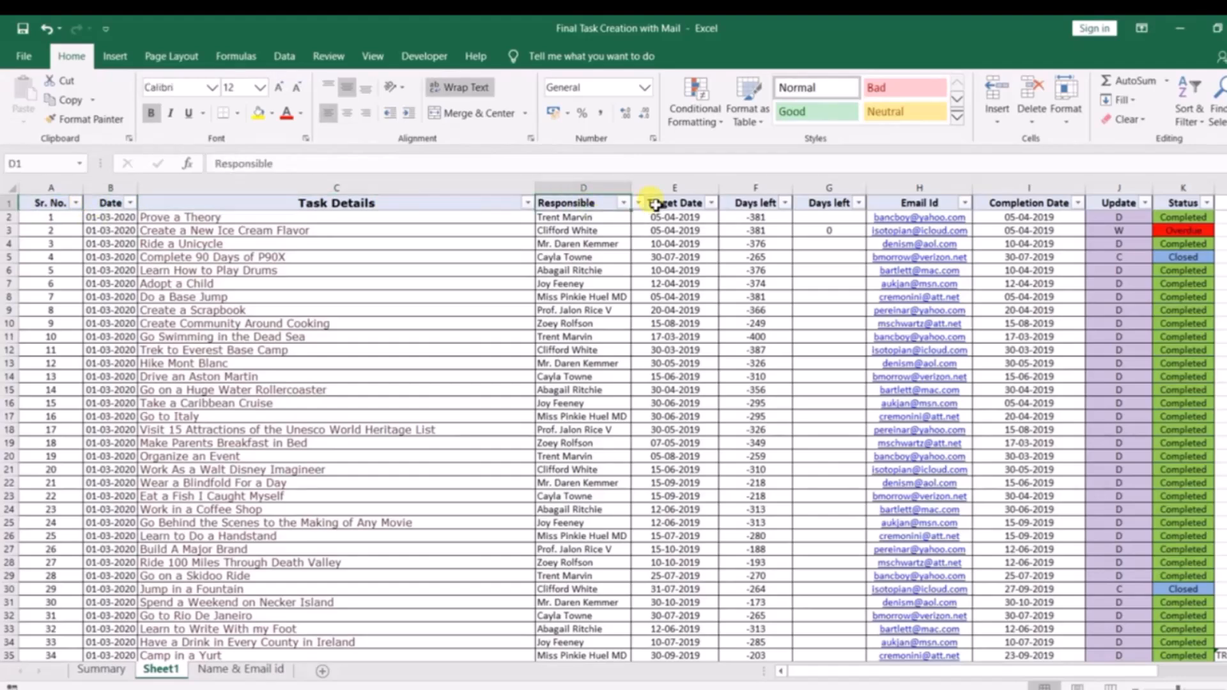
Return to the Initial excel workbook and enter the header Sr. No. in cell A1 of Sheet3.
key("alt+Tab")
type("Sr. NO")
key("Tab")
key("Left")
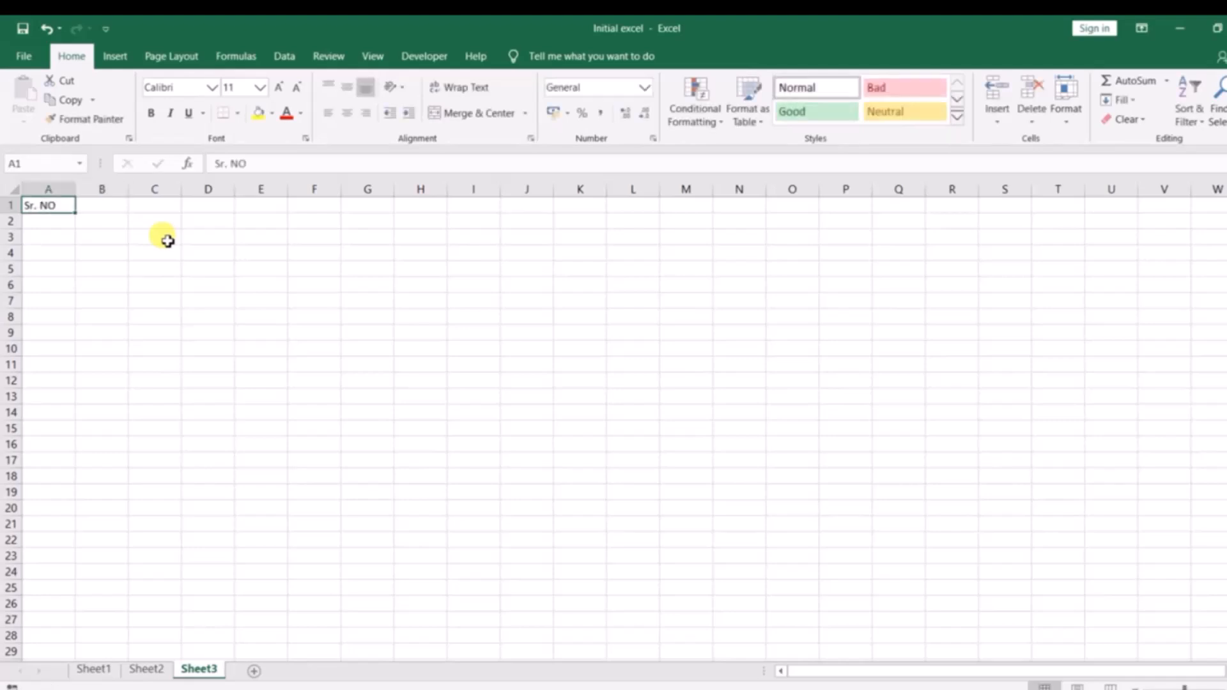
key("F2")
key("BackSpace")
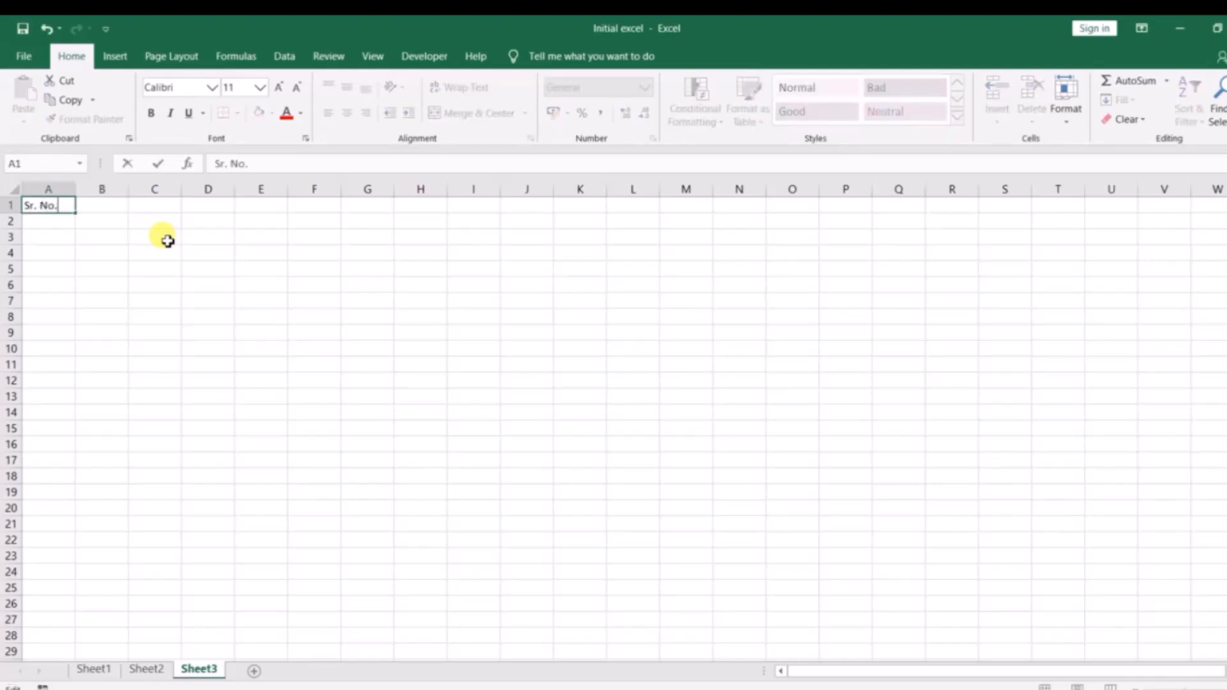
key("Return")
key("Up")
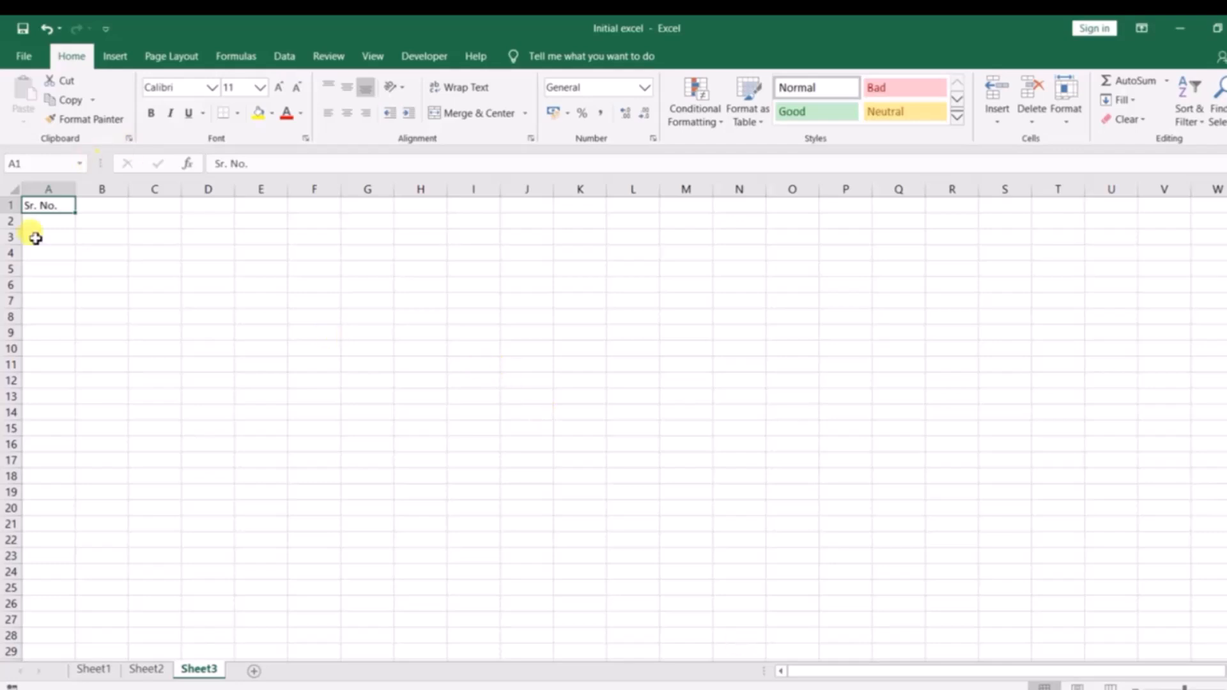
Change the header in cell A1 to Sr. NO.
double_click(64, 205)
key("BackSpace")
key("BackSpace")
type("O.")
key("Return")
left_click(53, 205)
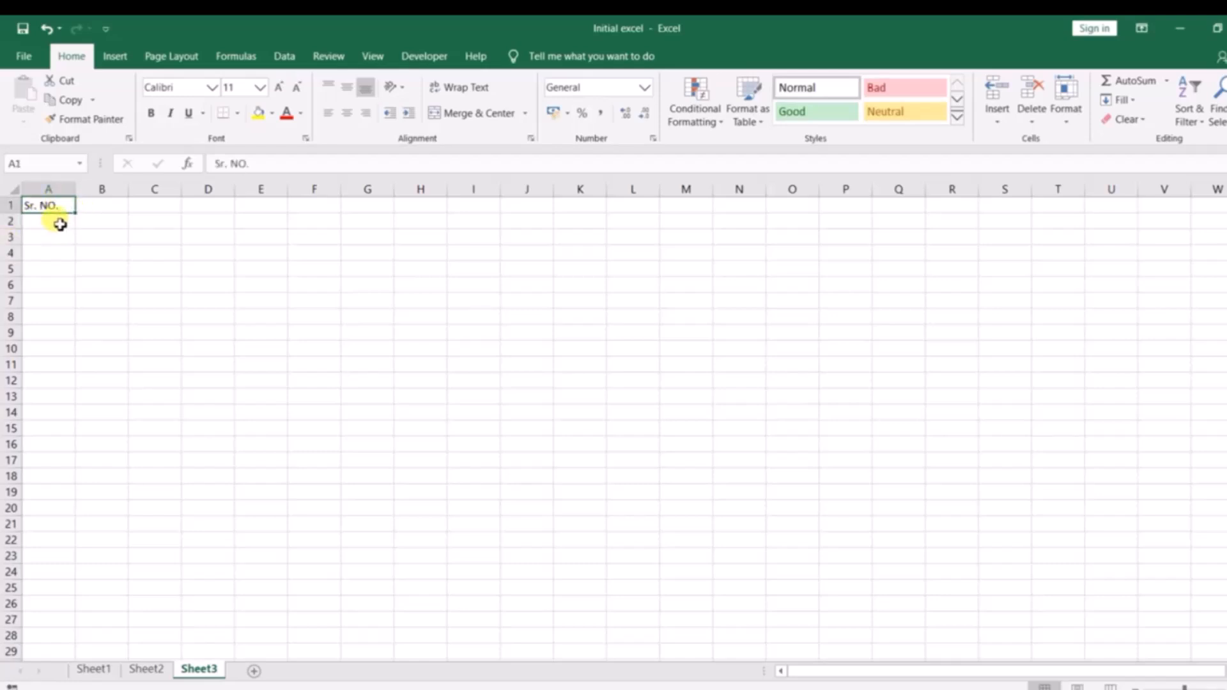
key("F2")
key("Escape")
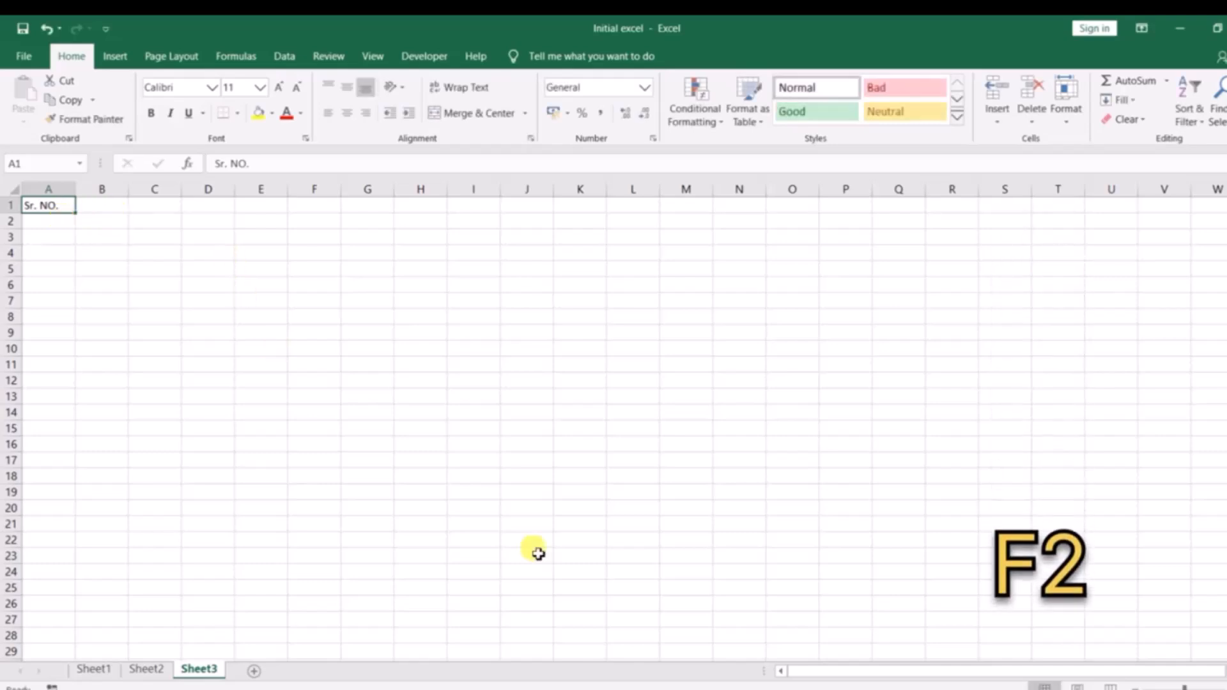
Open the What you are learning text file from the Final folder and add blank lines below its title.
key("alt+Tab")
key("alt+Tab")
key("alt+Tab")
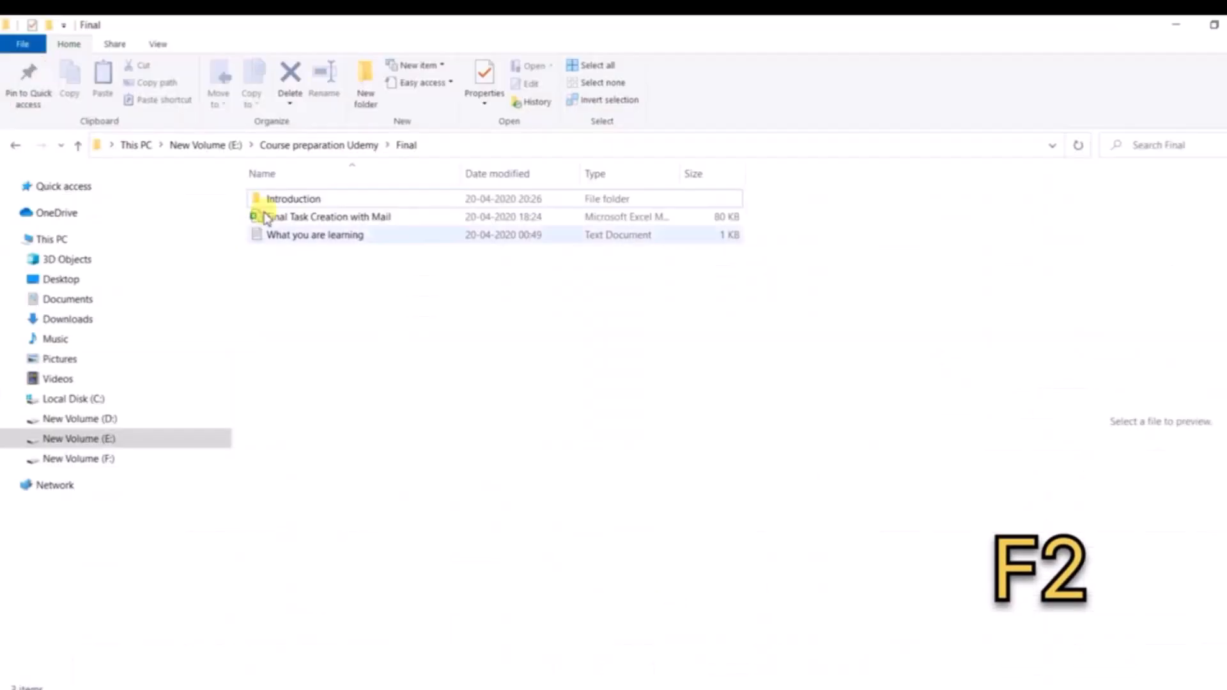
left_click(280, 237)
double_click(280, 236)
left_click(425, 208)
key("Return")
key("Return")
key("Return")
Write the heading Shortcuts in the note and list F2 beneath it.
type("F2 shor")
key("BackSpace")
key("BackSpace")
key("BackSpace")
key("BackSpace")
key("BackSpace")
key("BackSpace")
key("BackSpace")
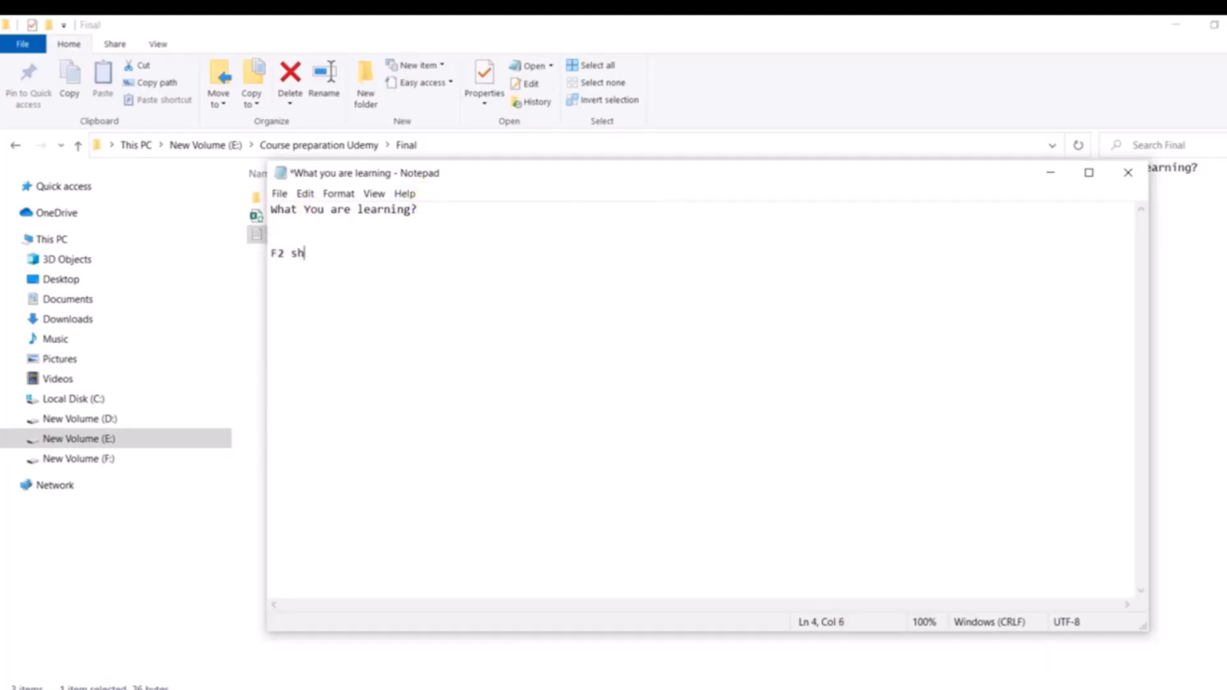
type("Shp")
type("rtcuts")
key("Return")
key("Return")
type("F2")
key("Return")
Switch back to the Initial excel workbook and correct the header in cell A1 to Sr. No.
key("alt+Tab")
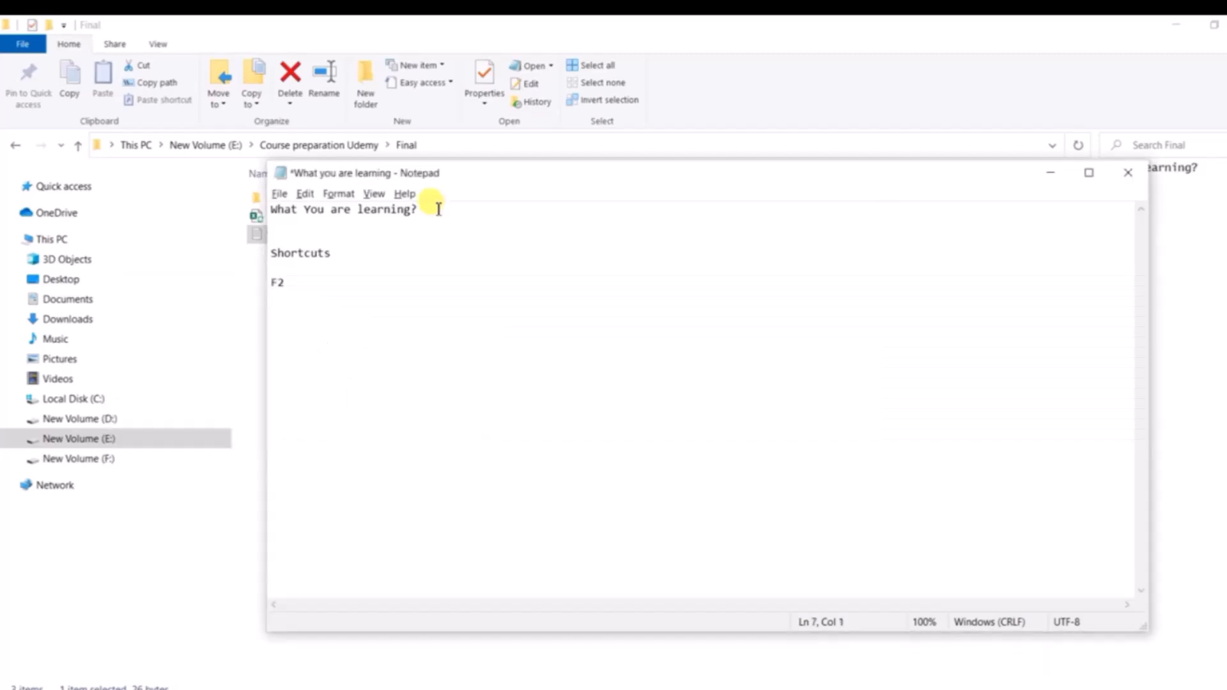
key("alt+Tab")
key("Tab")
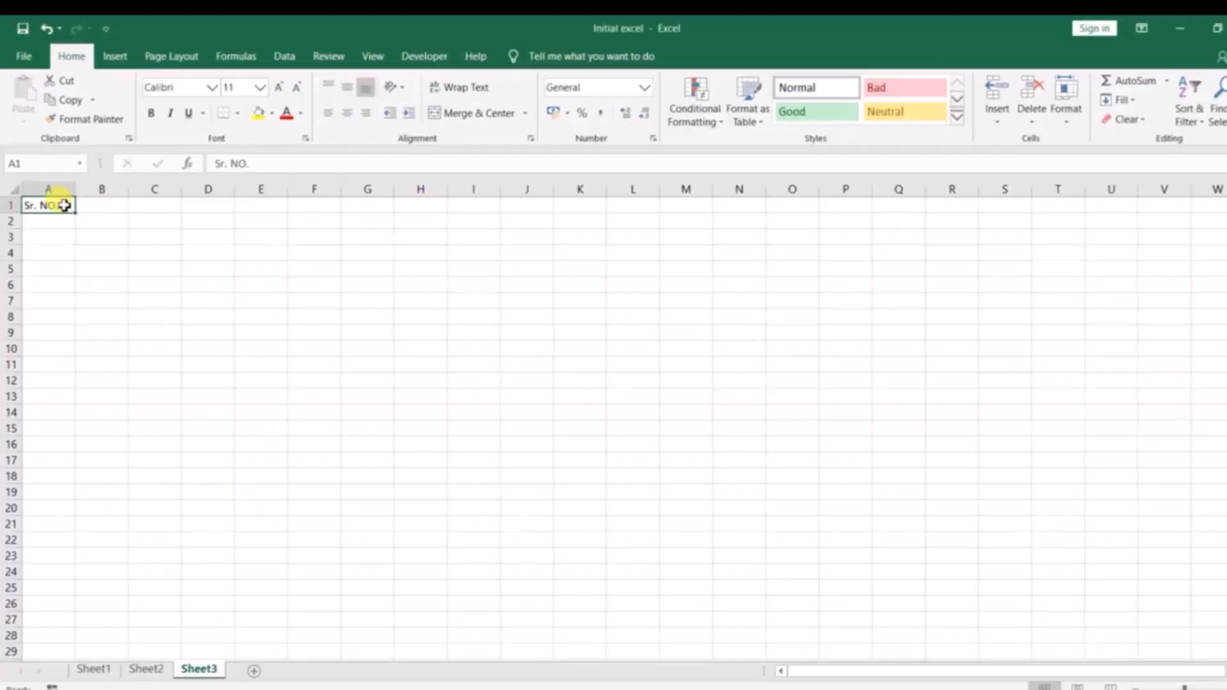
key("F2")
key("BackSpace")
key("BackSpace")
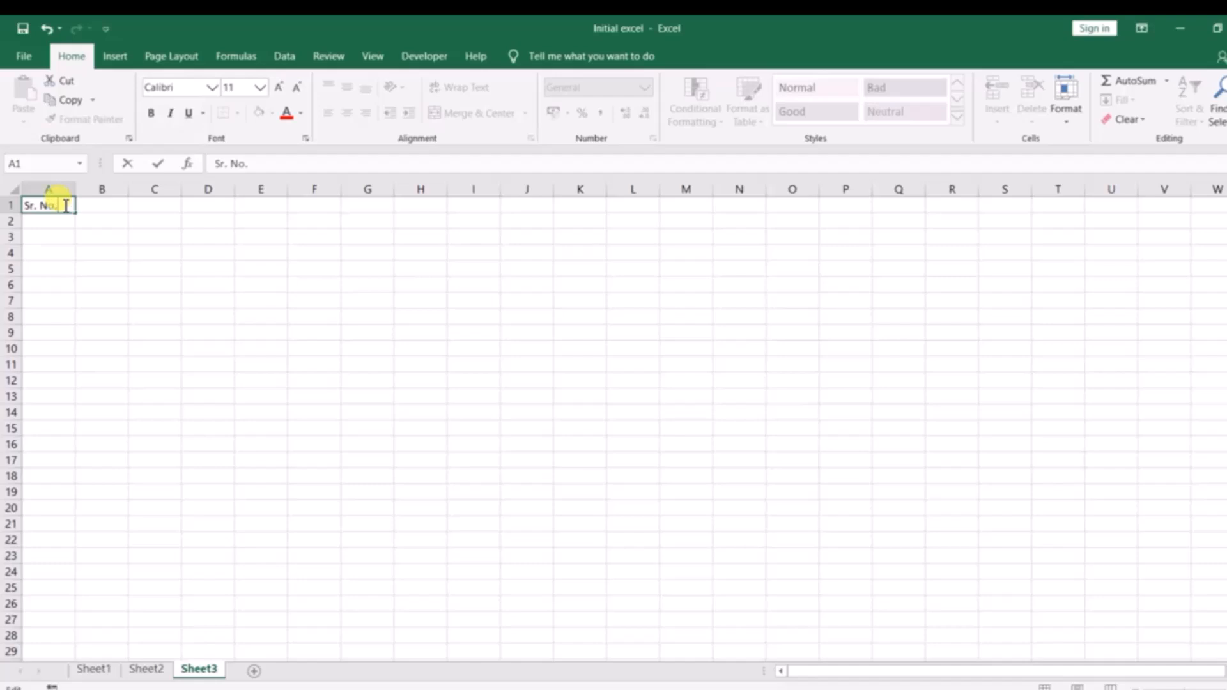
key("Tab")
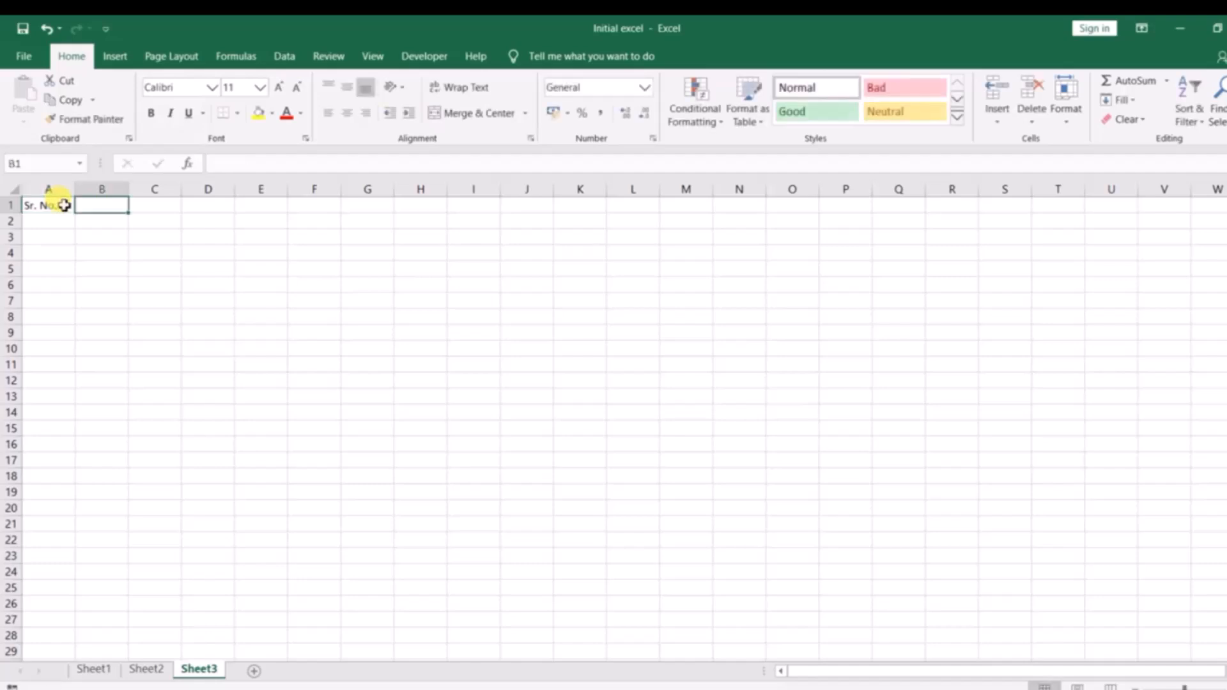
Check the reference workbook's headers and enter Date in cell B1 of the Initial excel workbook.
key("alt+Tab")
key("alt+Tab")
key("alt+Tab")
key("Escape")
type("Date")
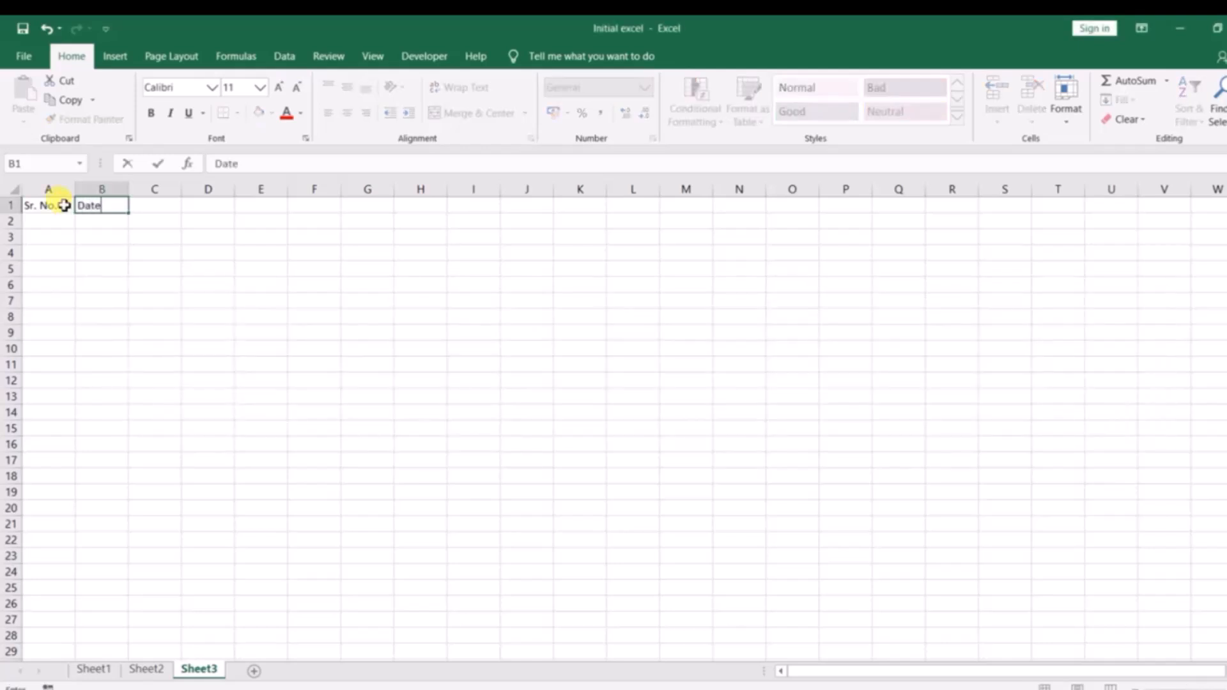
key("Tab")
Enter the header Task details in cell C1.
key("alt")
key("alt")
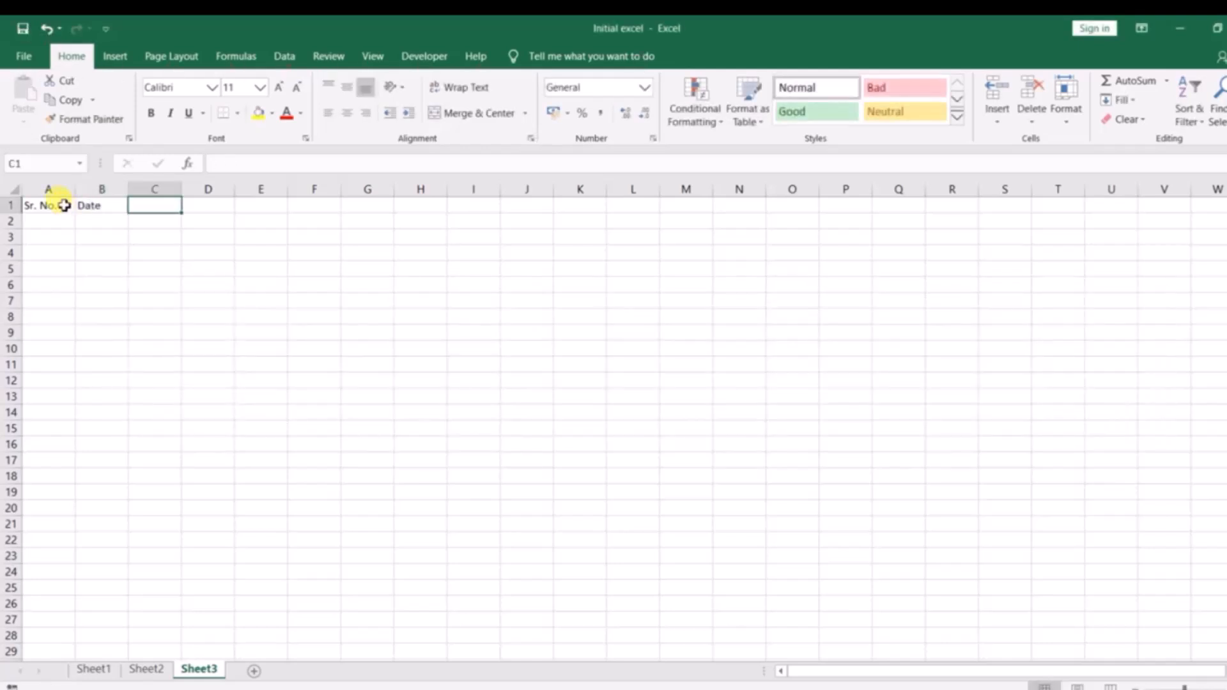
type("Task details")
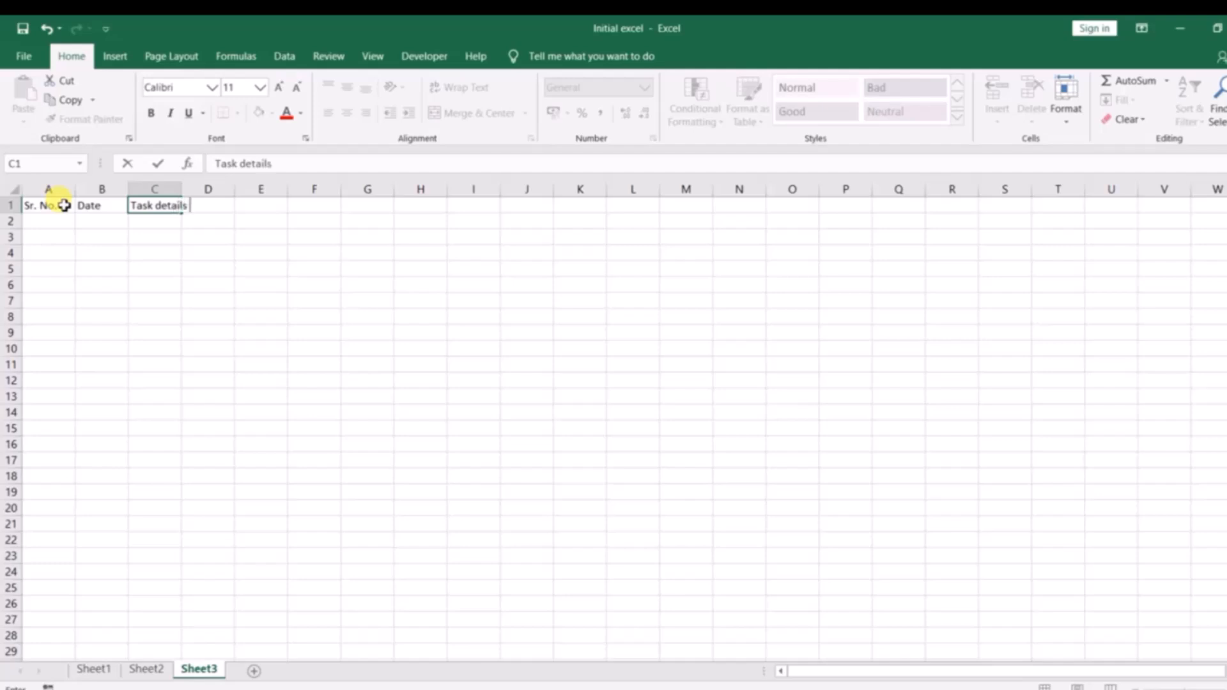
key("alt+Tab")
Check the reference workbook again and overwrite the header in cell C1 with Target date.
key("alt+Tab")
key("Tab")
key("alt+Tab")
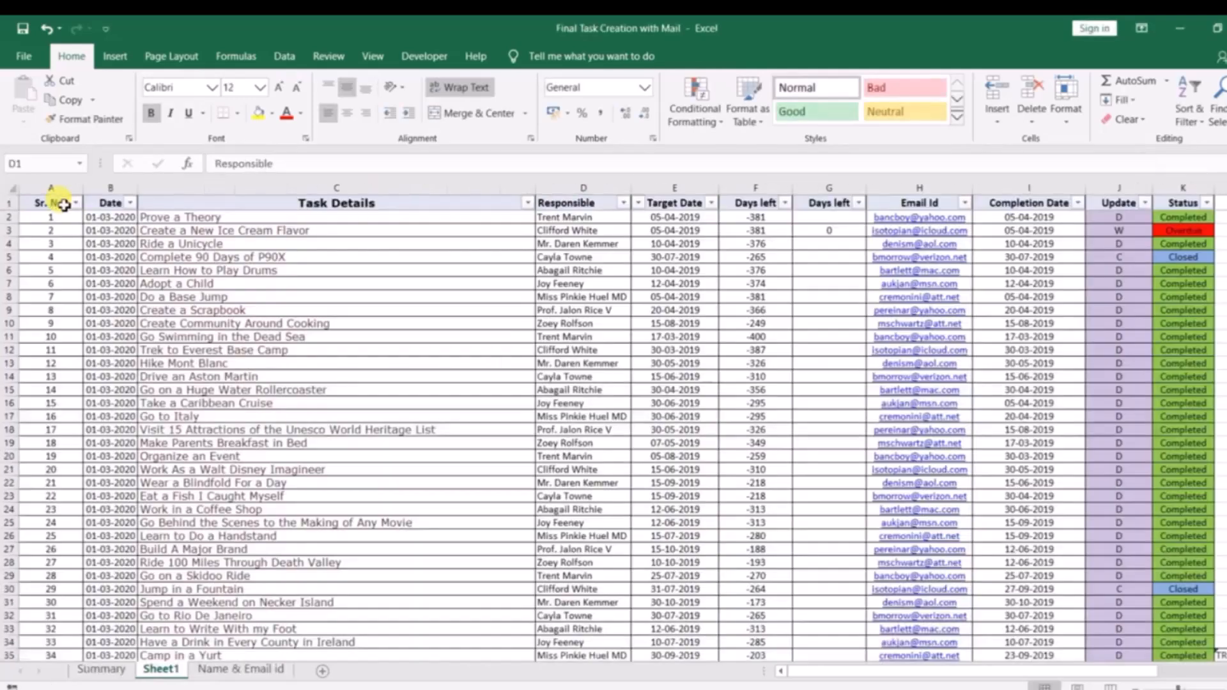
key("alt+Tab")
type("Ta")
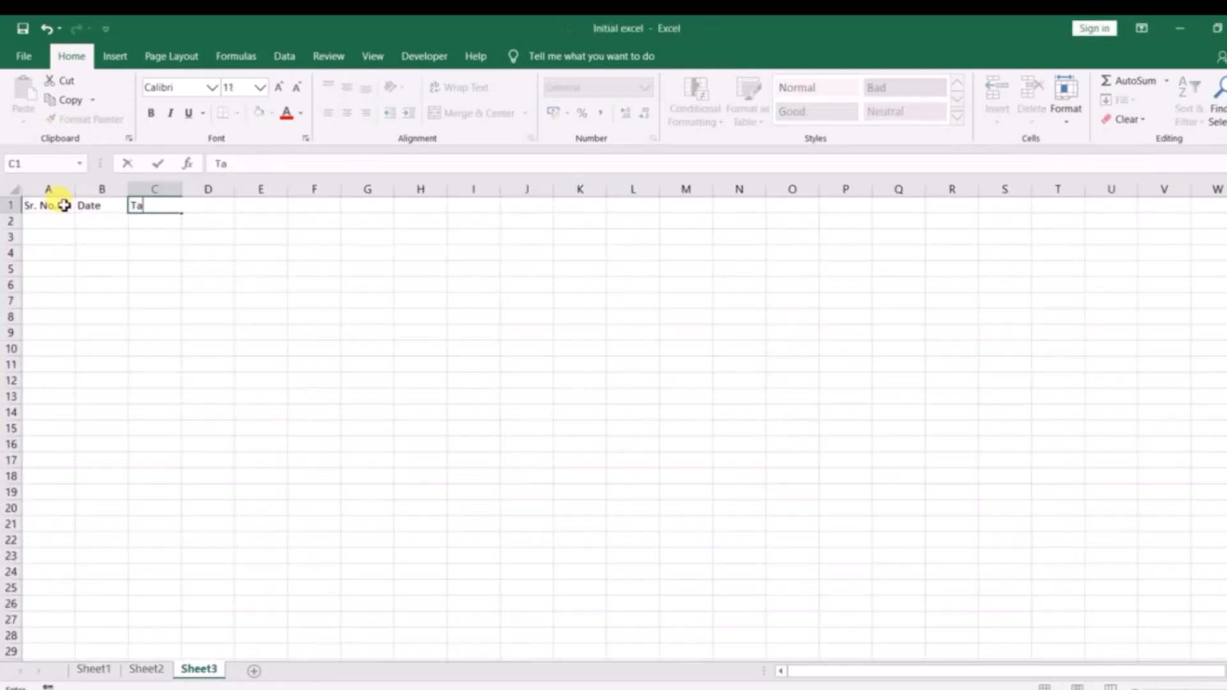
type("rget date")
key("Return")
Undo the last three header entries, redo all three, and undo the Target date entry in C1.
key("ctrl+z")
key("ctrl+z")
key("ctrl+z")
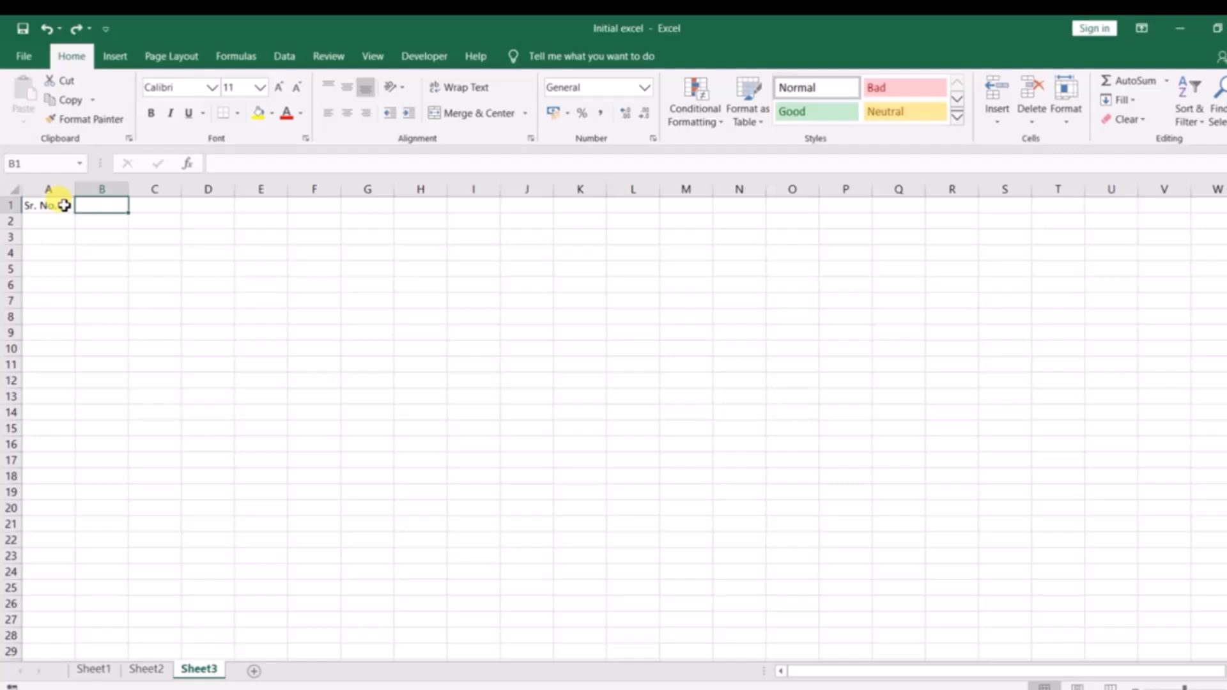
key("ctrl+y")
key("ctrl+y")
key("ctrl+y")
key("ctrl+z")
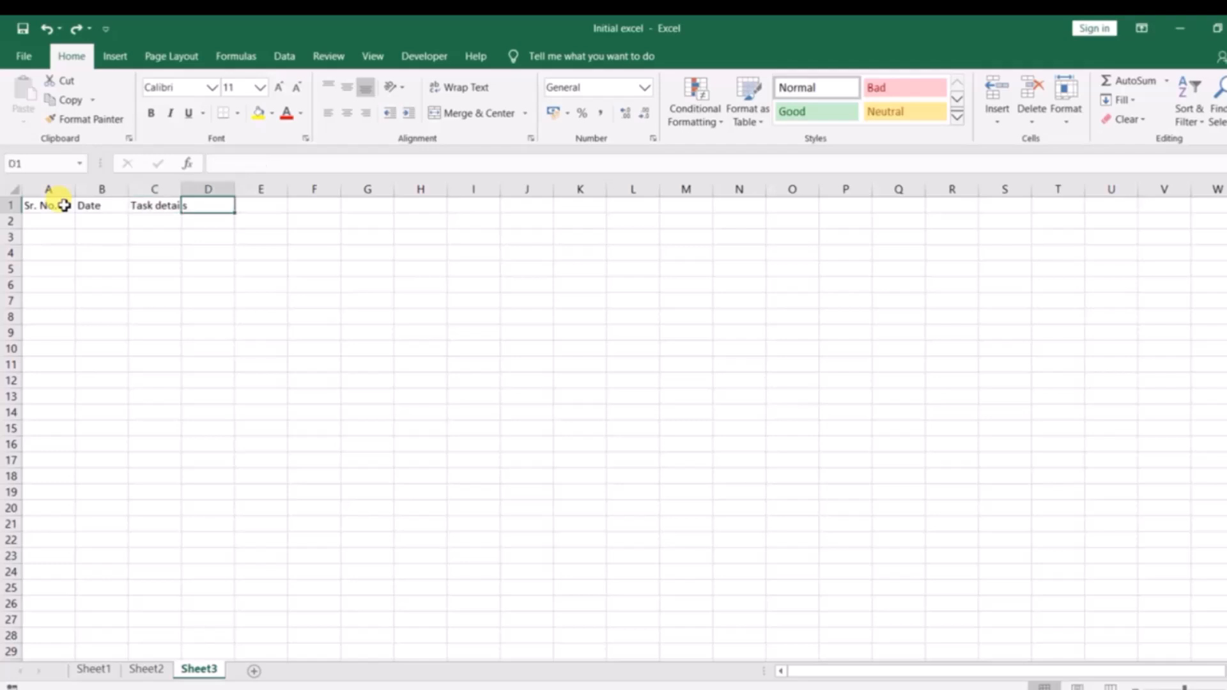
Overwrite the Task details header in C1 with Target date, undo it, redo it and undo it again.
type("Target date")
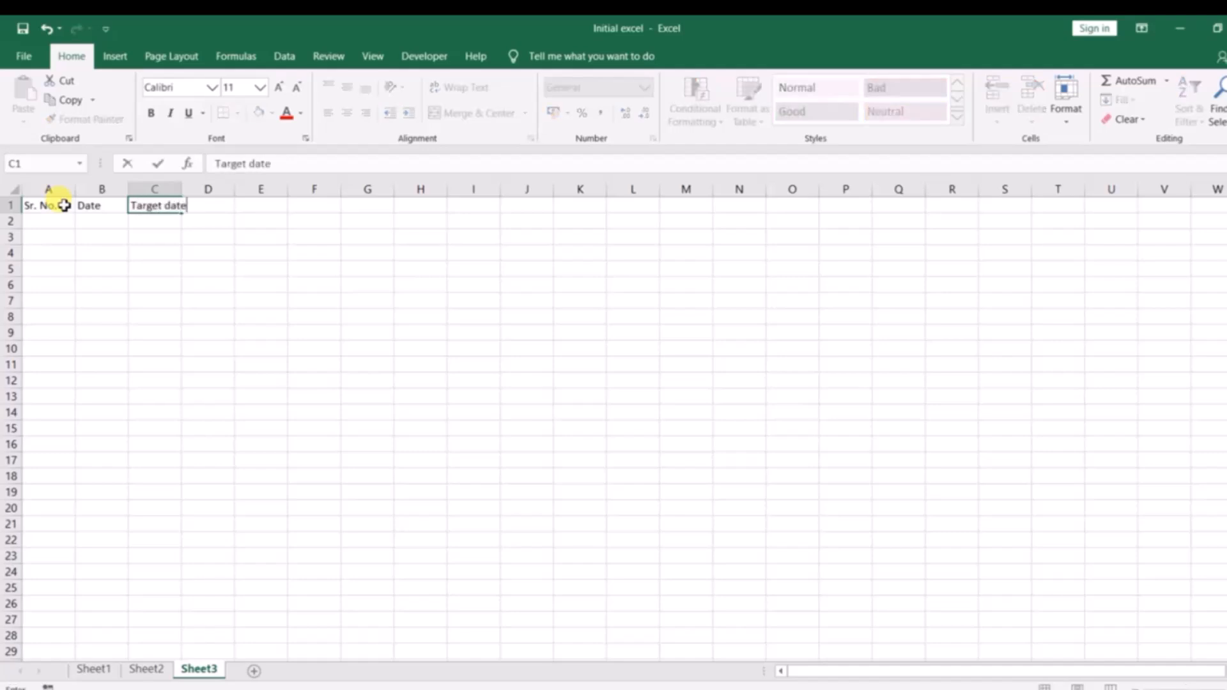
key("Return")
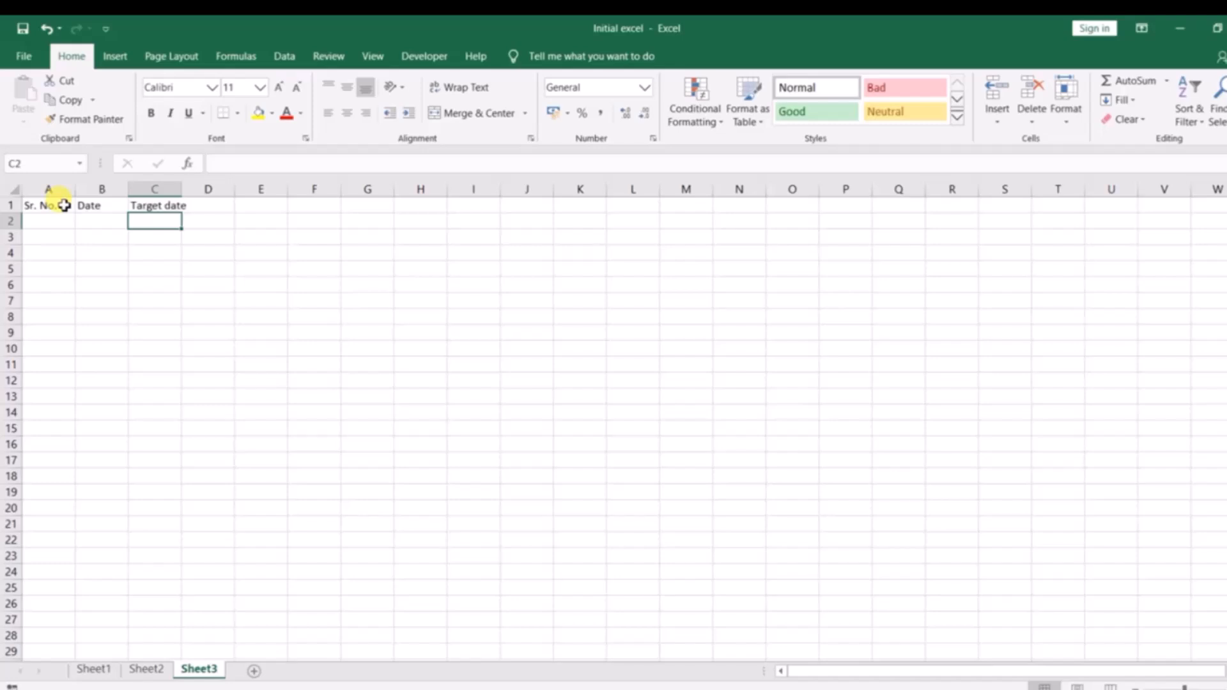
key("ctrl+z")
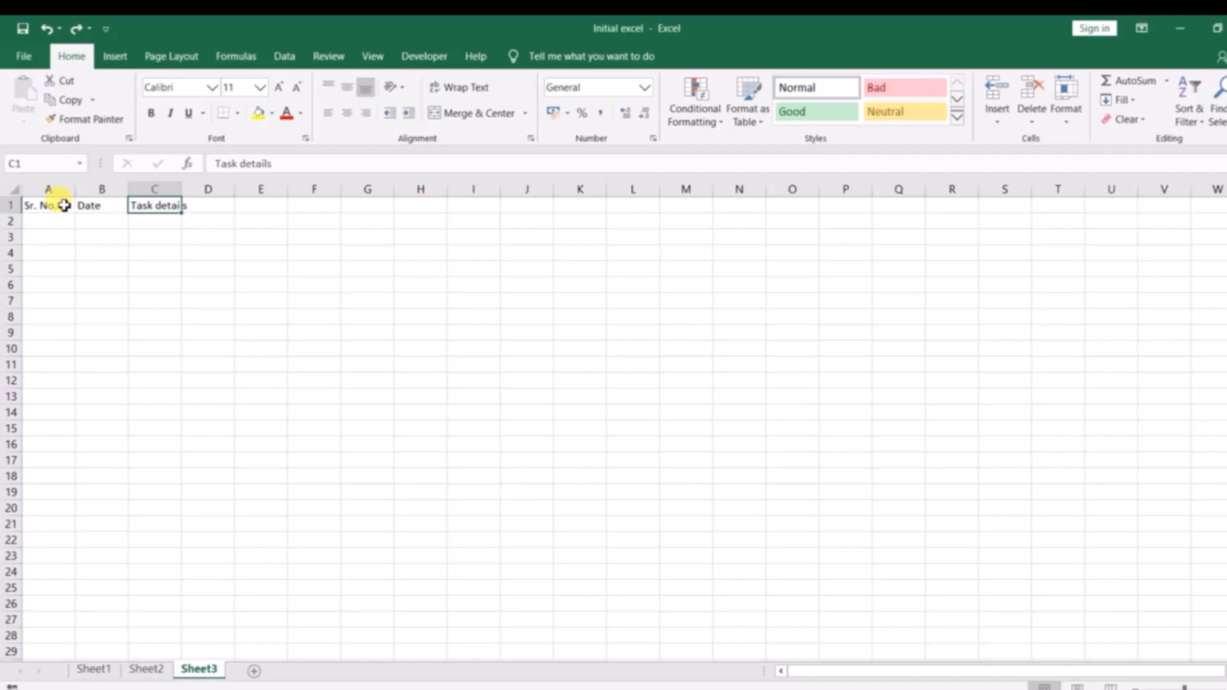
key("ctrl+y")
key("ctrl+z")
Enter the header Target date in cell D1, beside Task details.
key("Right")
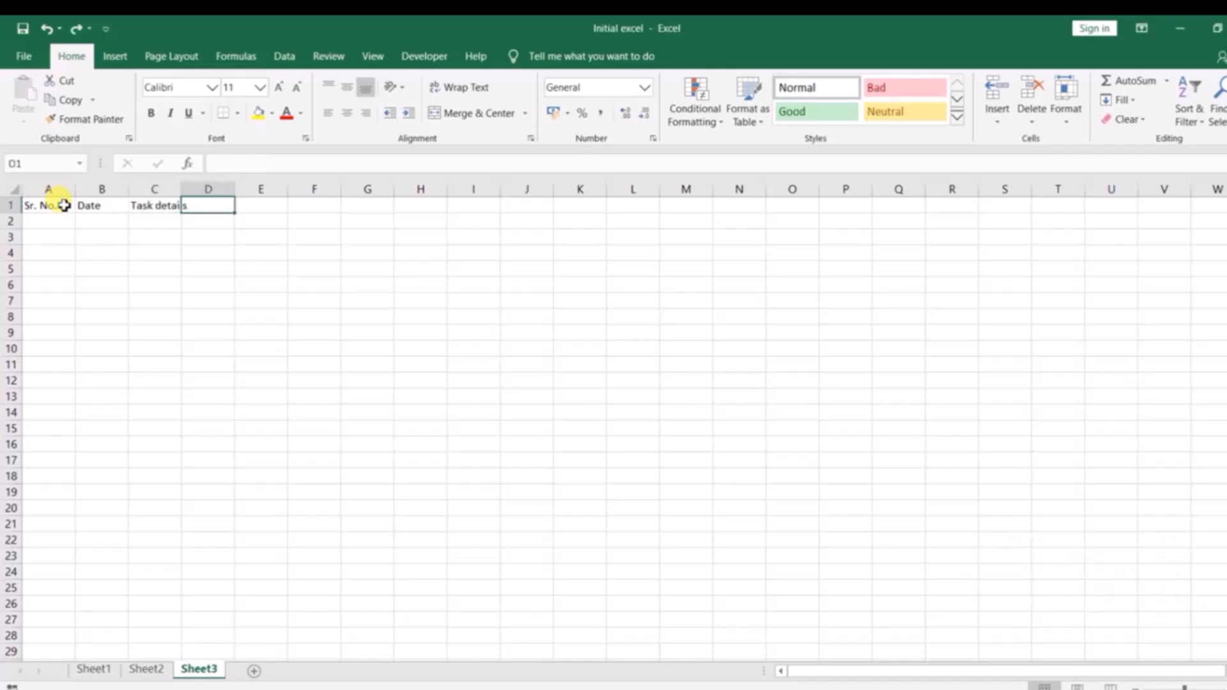
type("Target date")
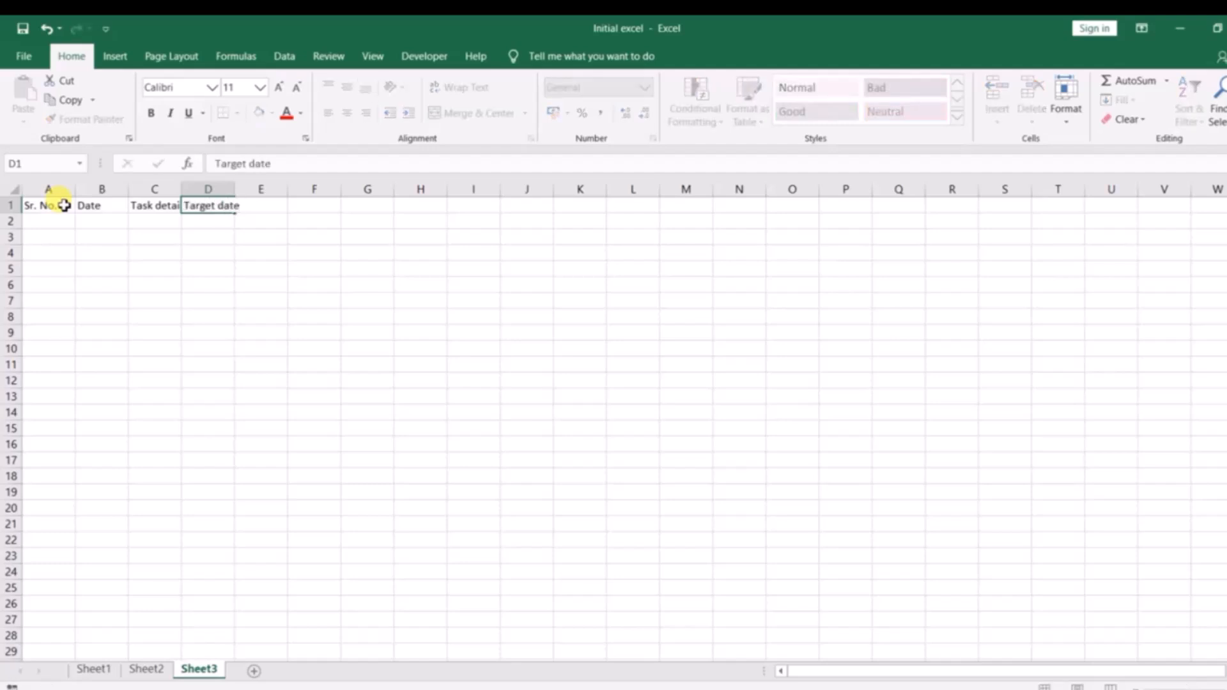
key("Tab")
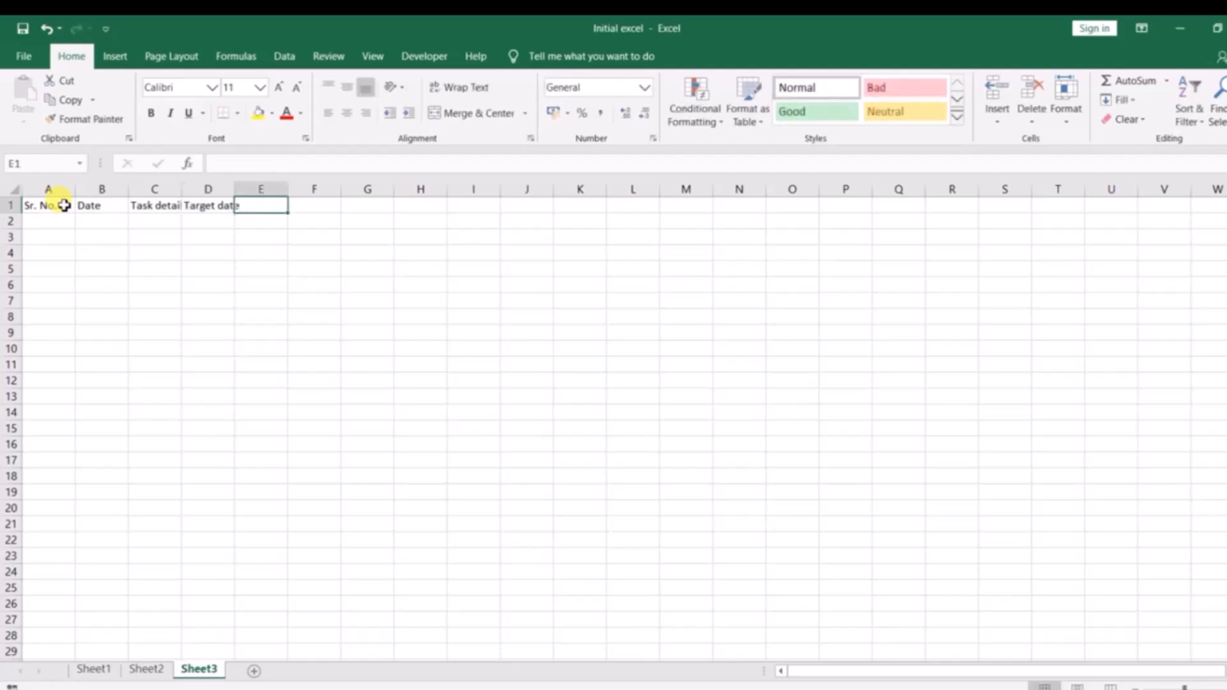
Switch to the Notepad notes and record the shortcuts Ctrl + Z and Ctrl + Y below F2.
key("alt+Tab")
key("Tab")
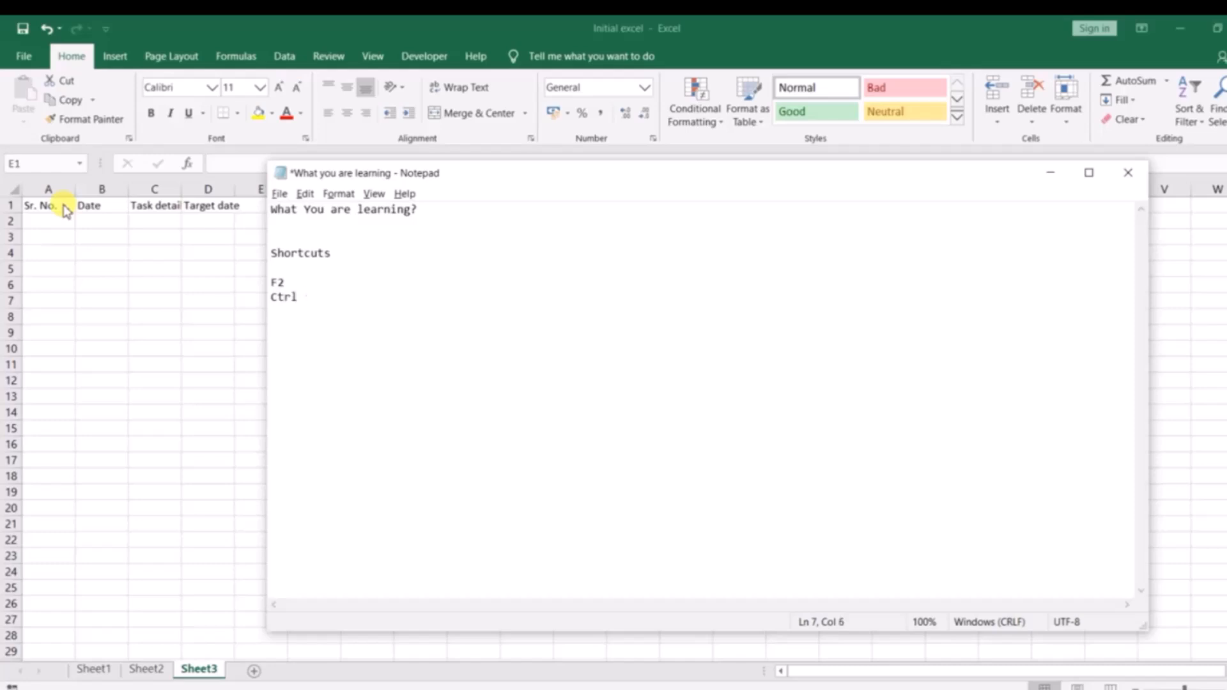
key("BackSpace")
type("Z")
key("Return")
Return to the Excel sheet, insert a blank column before the Target date column and undo the insertion.
left_click(184, 219)
left_click(210, 218)
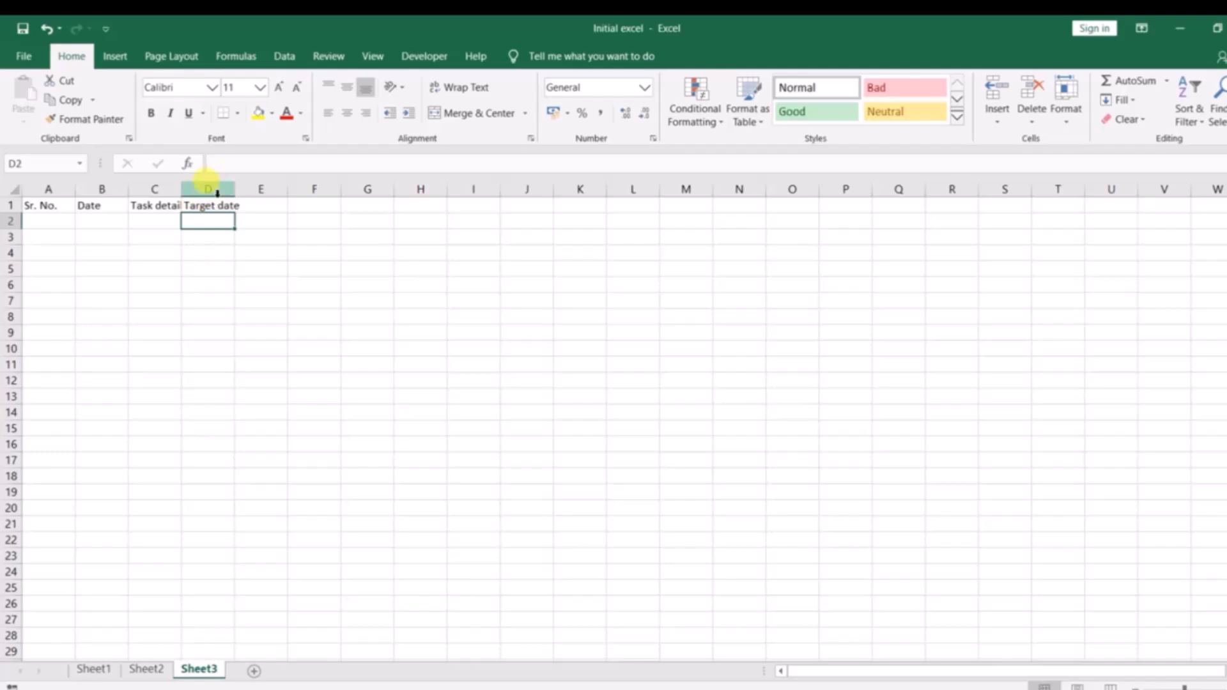
left_click(209, 190)
left_click(256, 286)
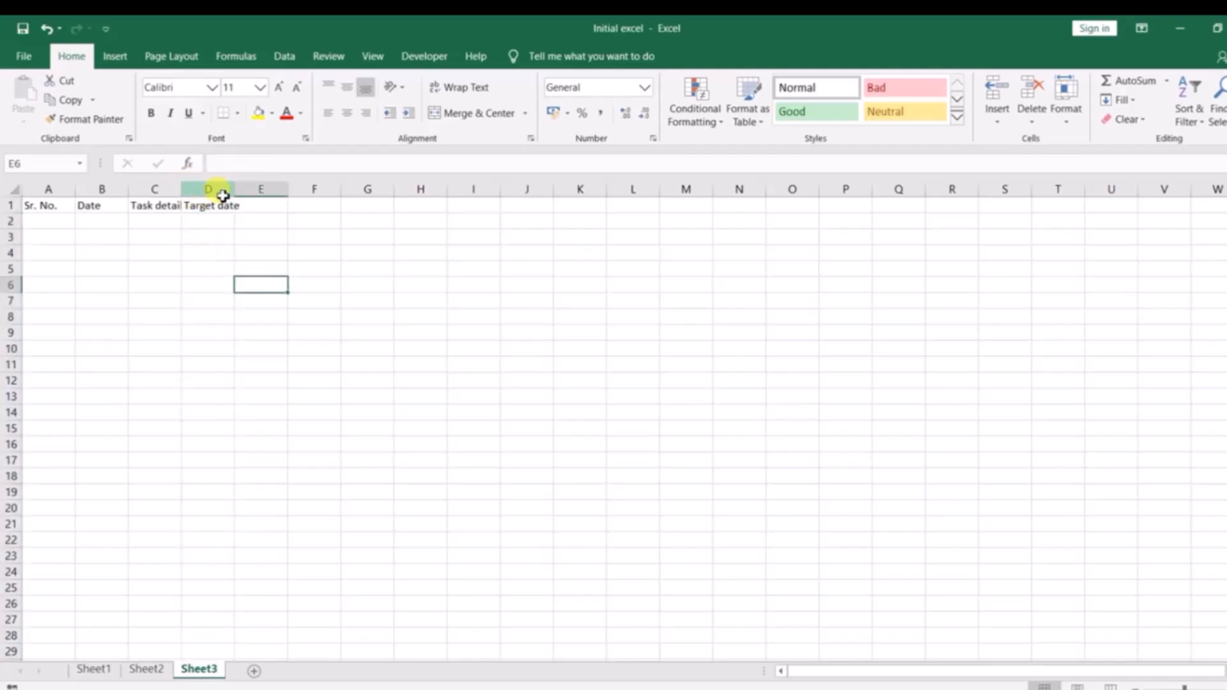
left_click(223, 194)
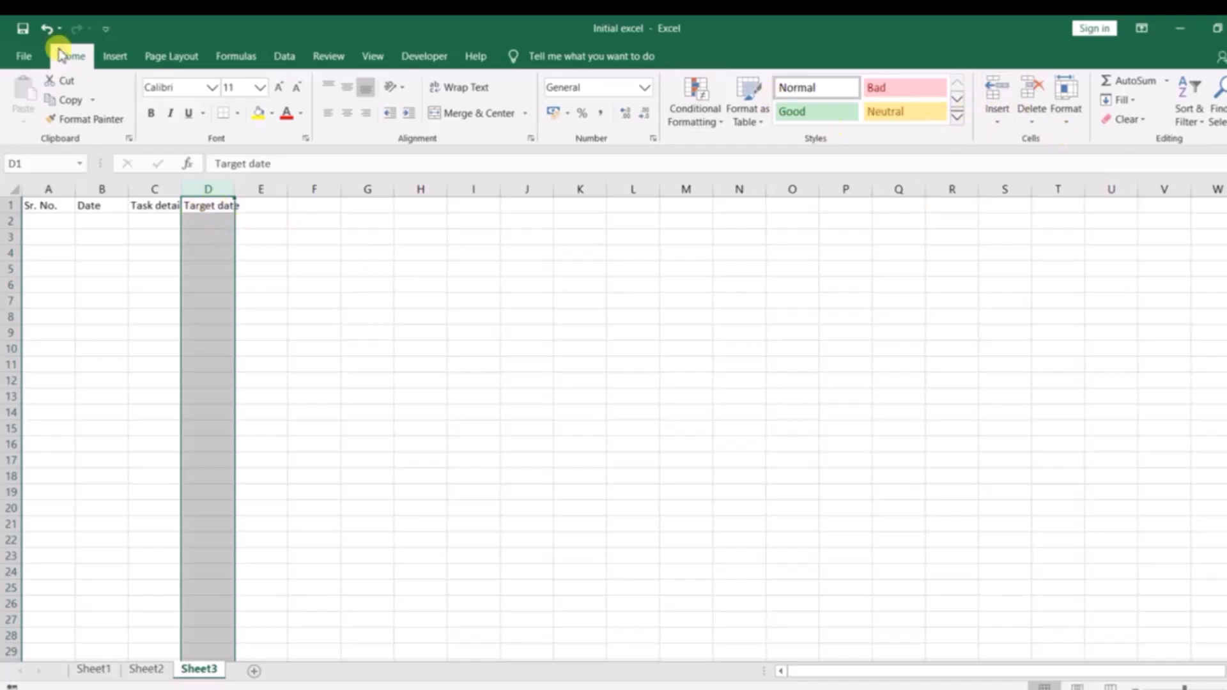
left_click(996, 99)
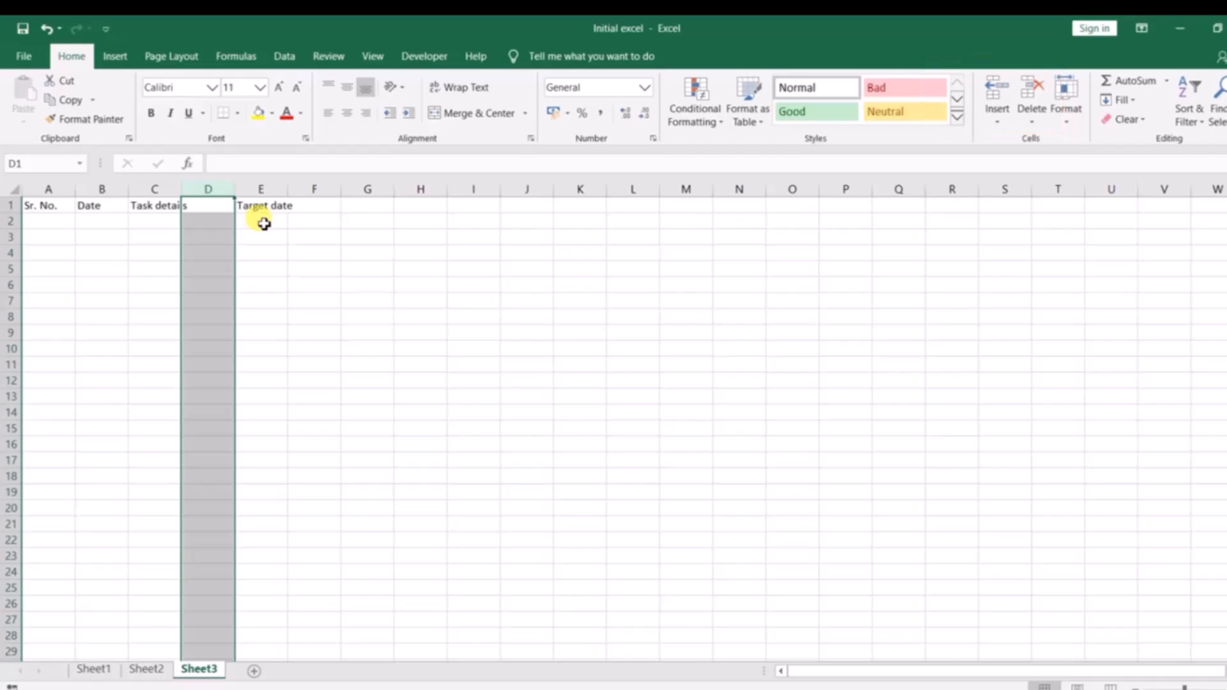
key("ctrl+z")
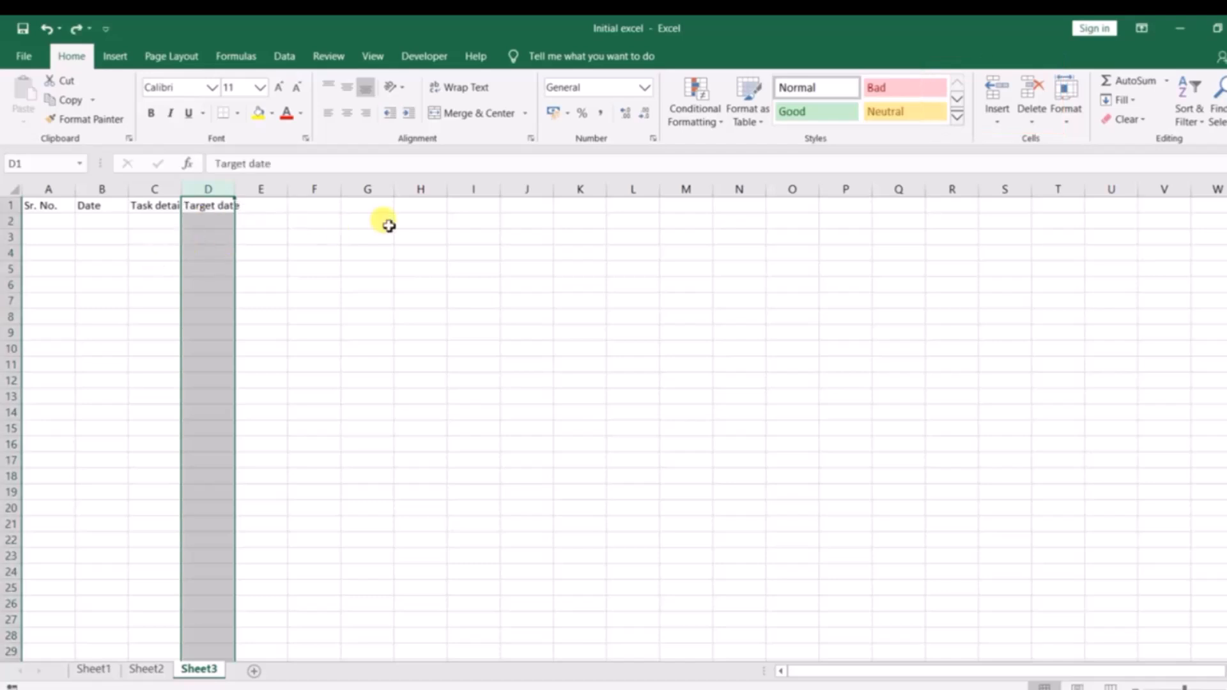
Insert a column before Target date again using the Insert Sheet Columns command, and undo it.
left_click(1001, 120)
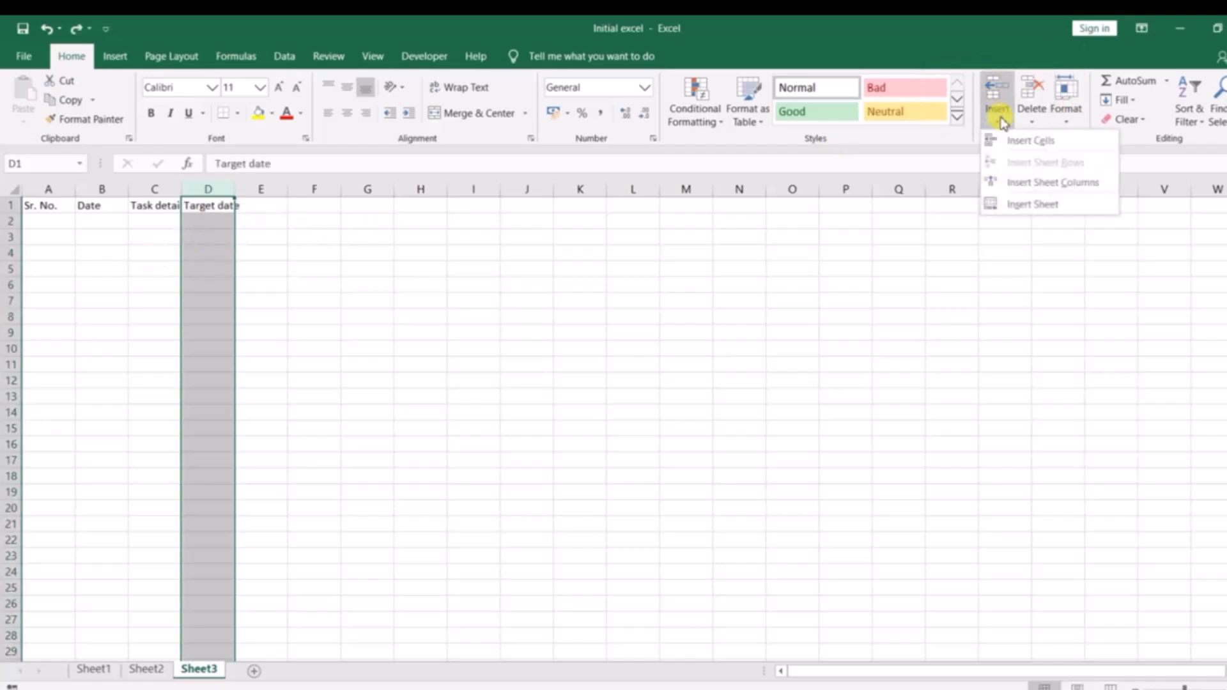
left_click(1034, 185)
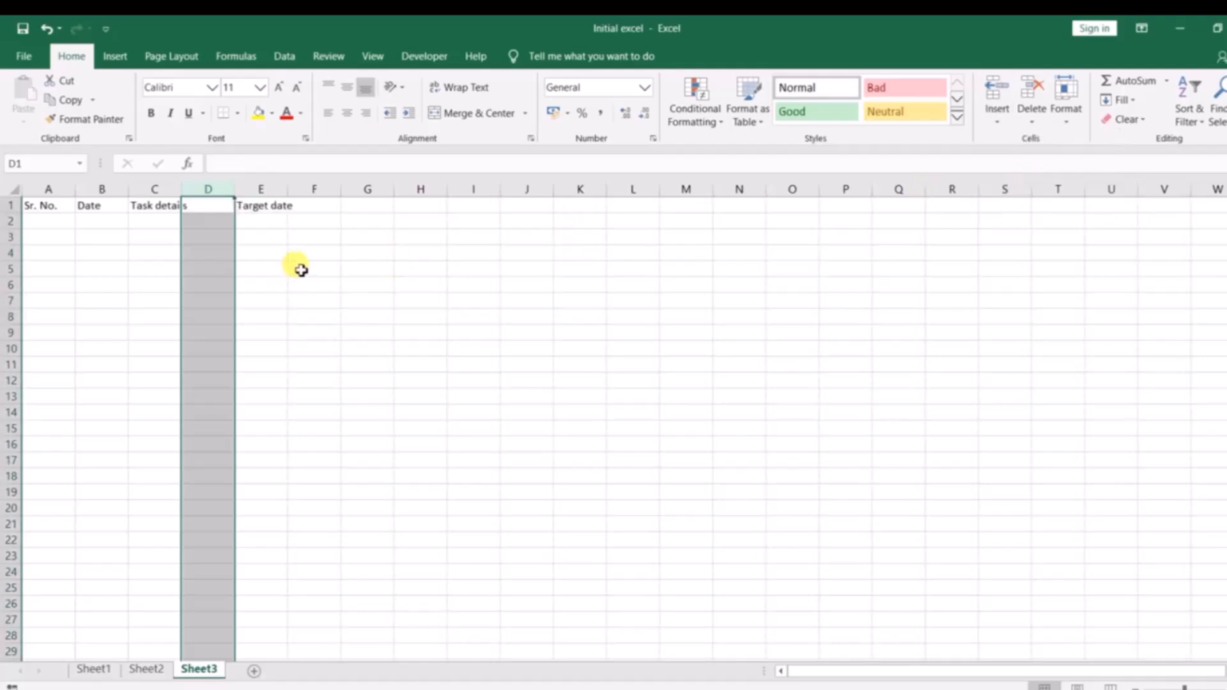
key("ctrl+z")
Practise selecting entire columns from a single cell, using column D, column I and column D again.
left_click(225, 221)
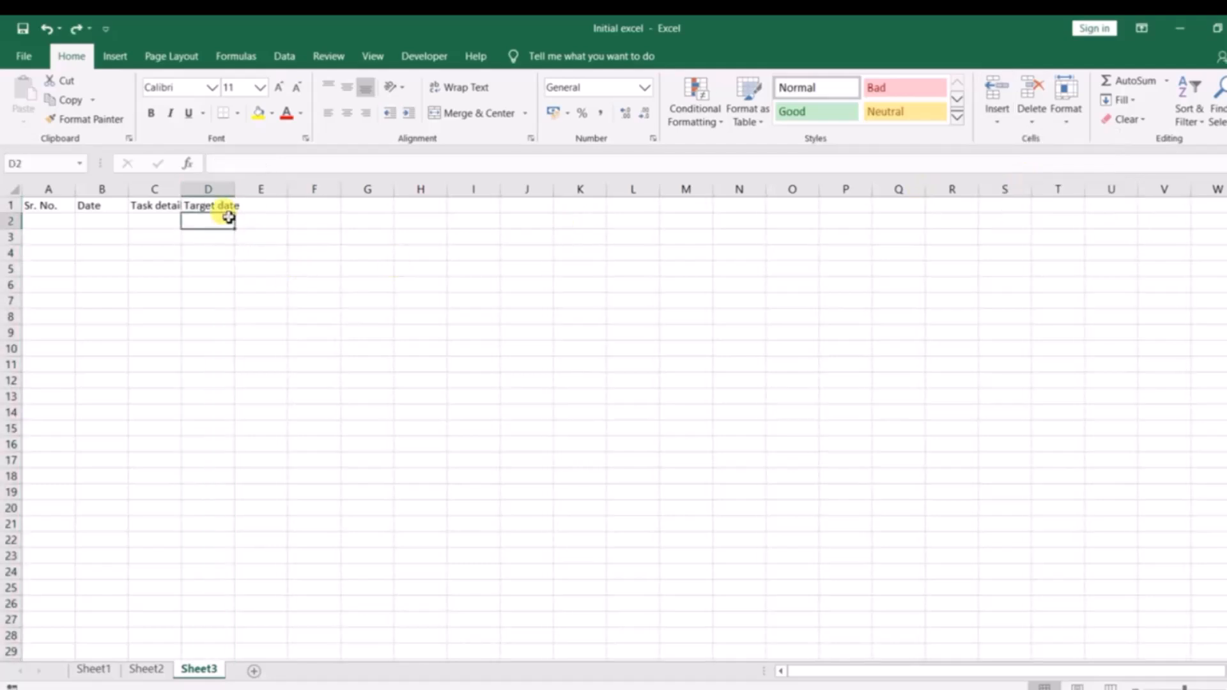
key("Up")
key("ctrl+space")
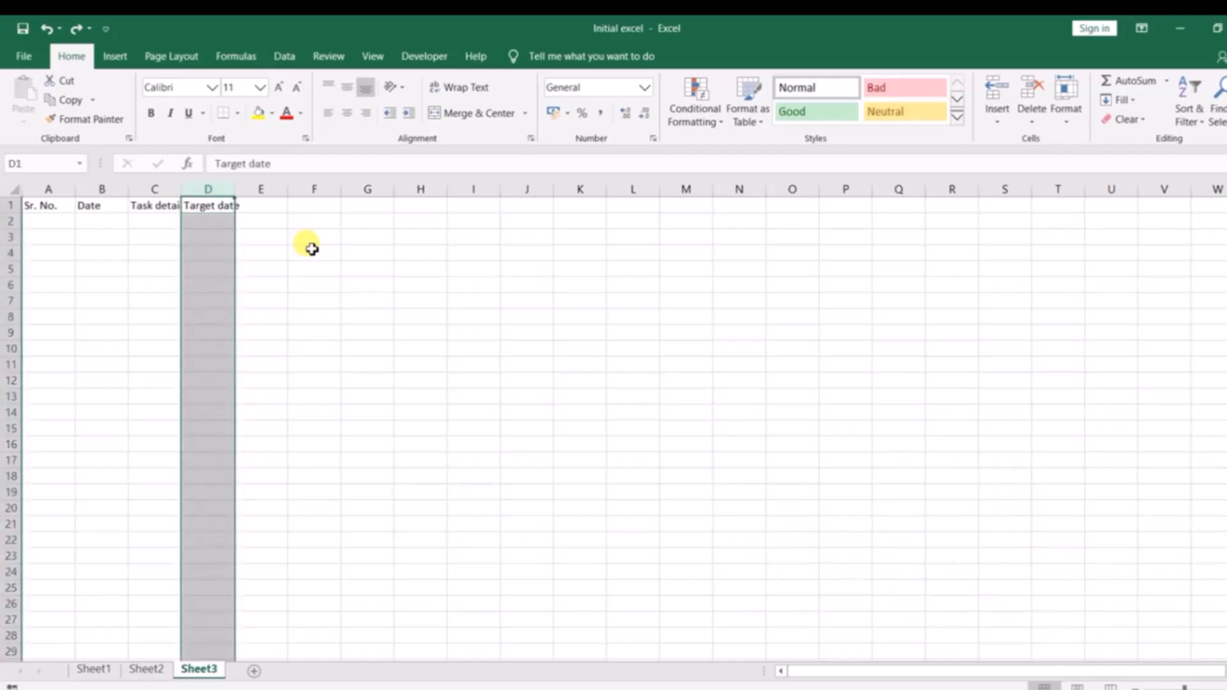
left_click(255, 241)
left_click(229, 236)
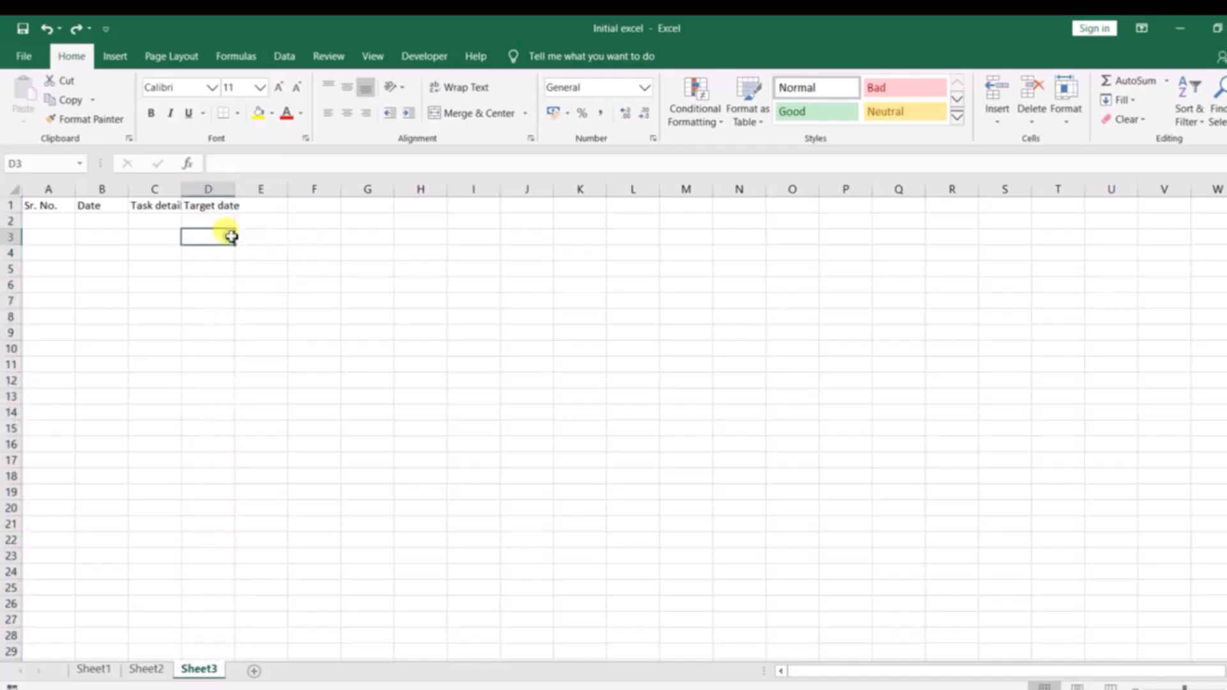
left_click(455, 220)
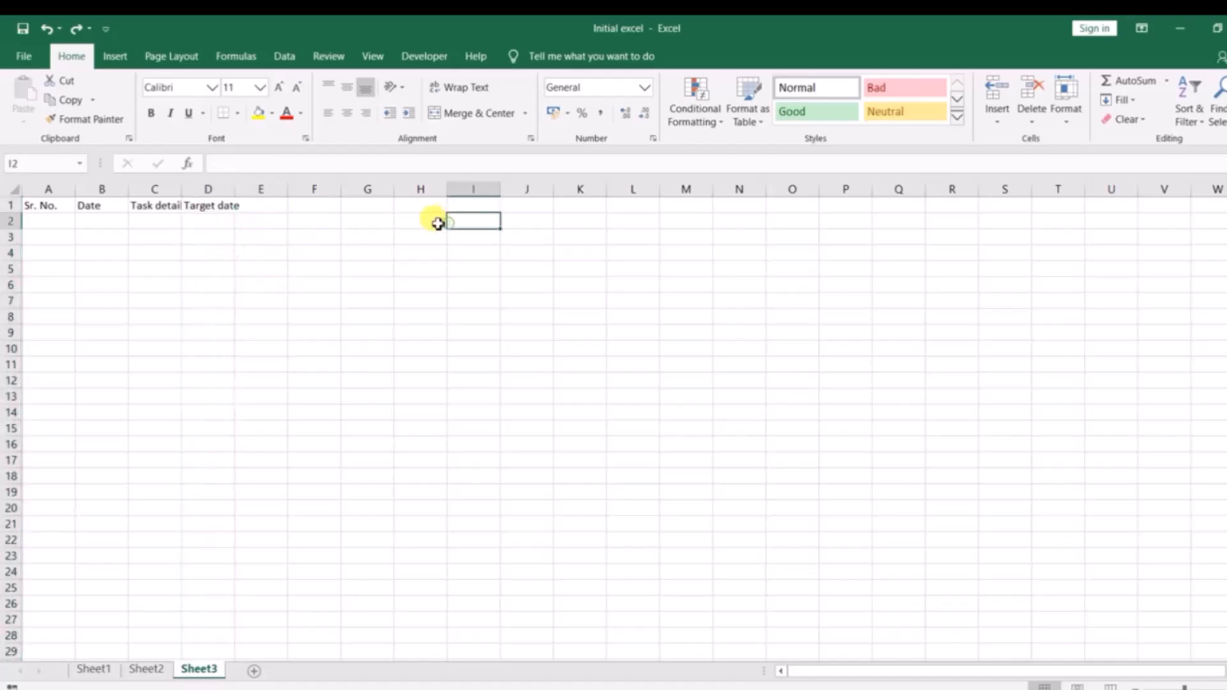
key("ctrl+space")
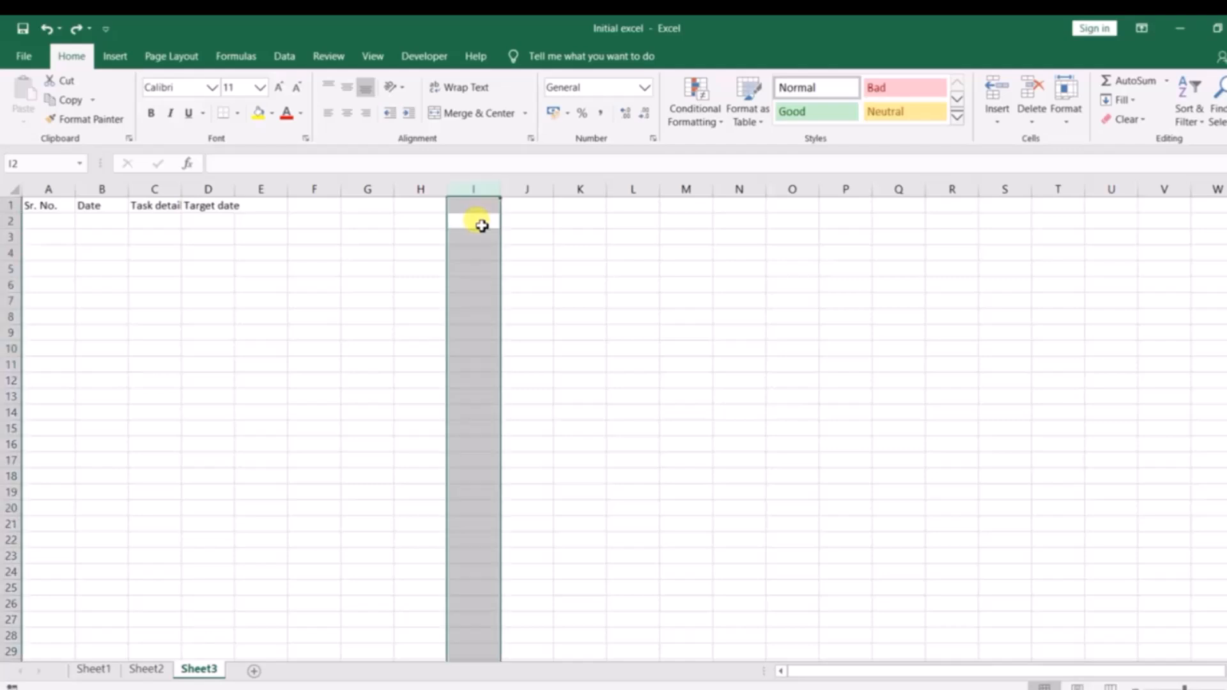
left_click(194, 238)
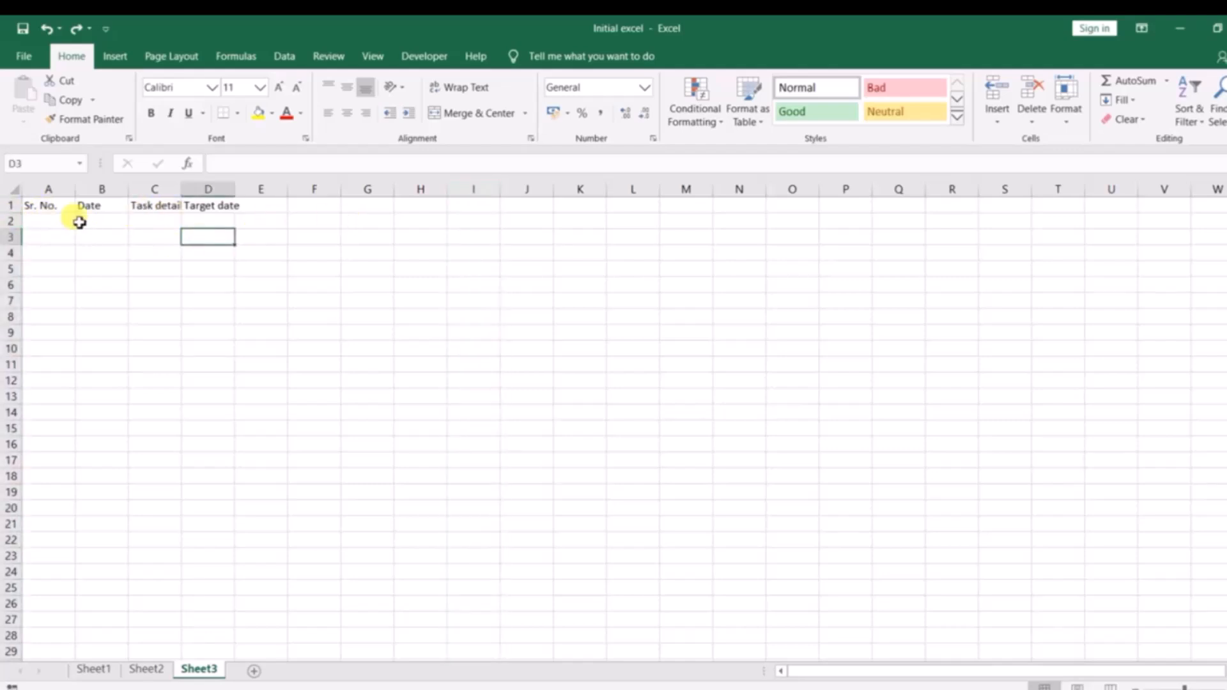
key("ctrl+space")
left_click(299, 238)
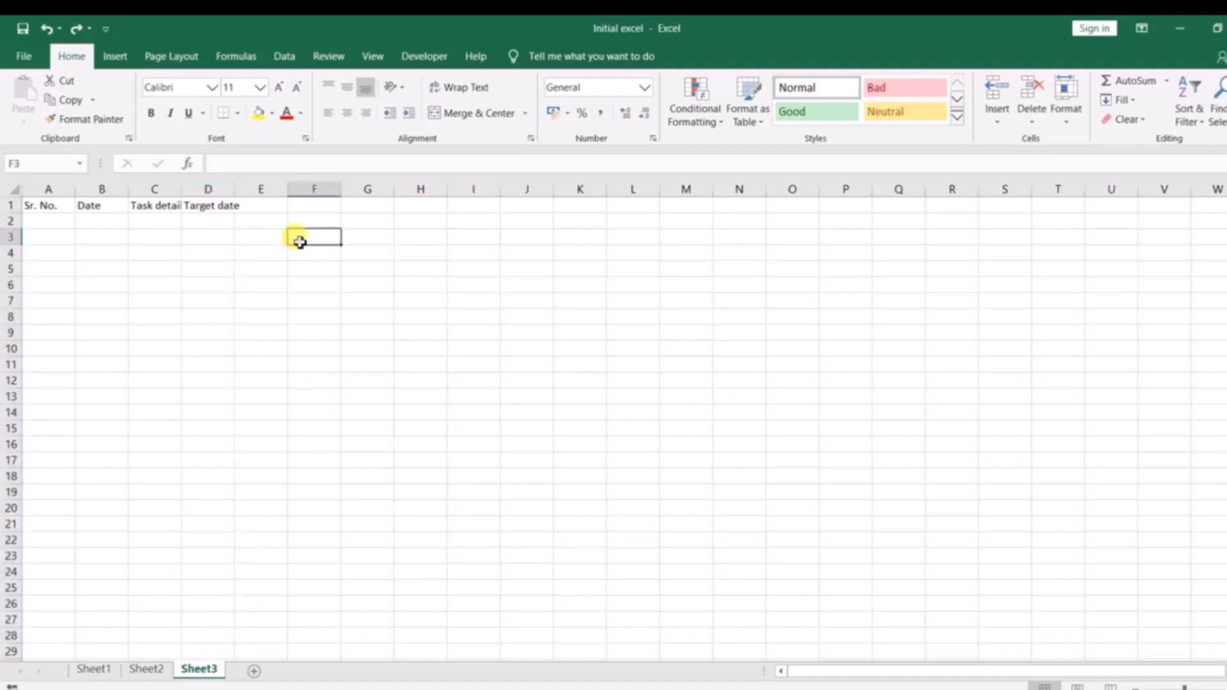
Practise selecting entire rows from a cell in column D, using row 3 twice and row 1.
left_click(226, 242)
key("shift+space")
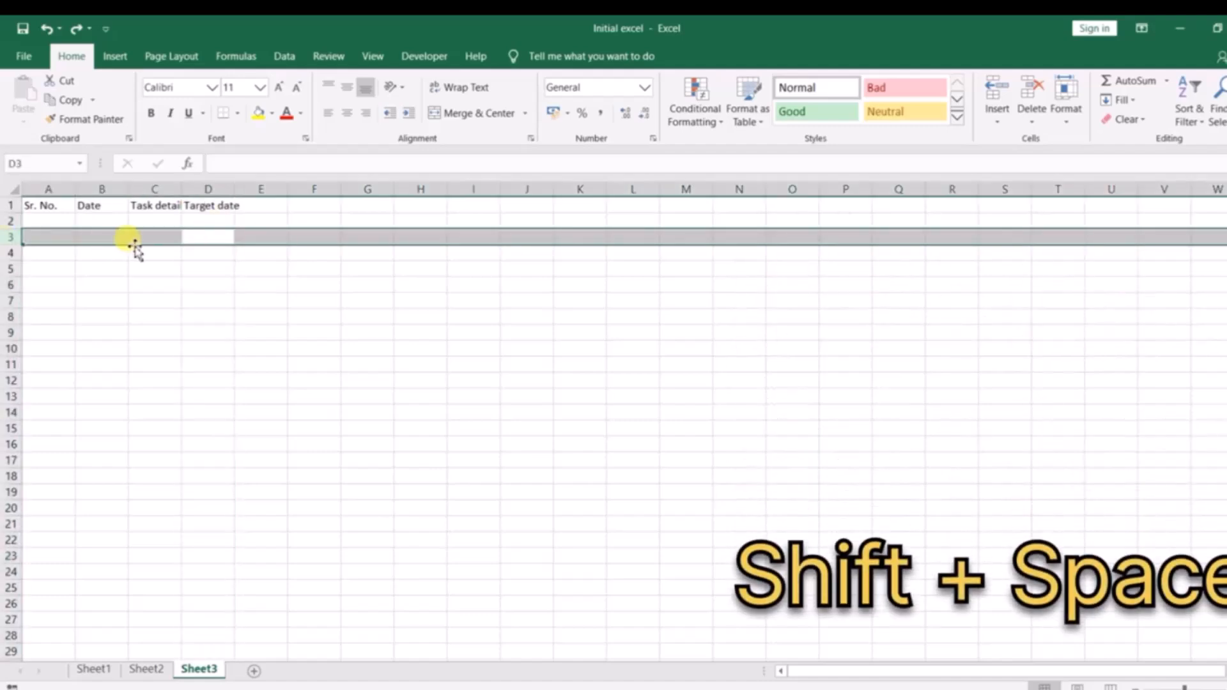
left_click(206, 235)
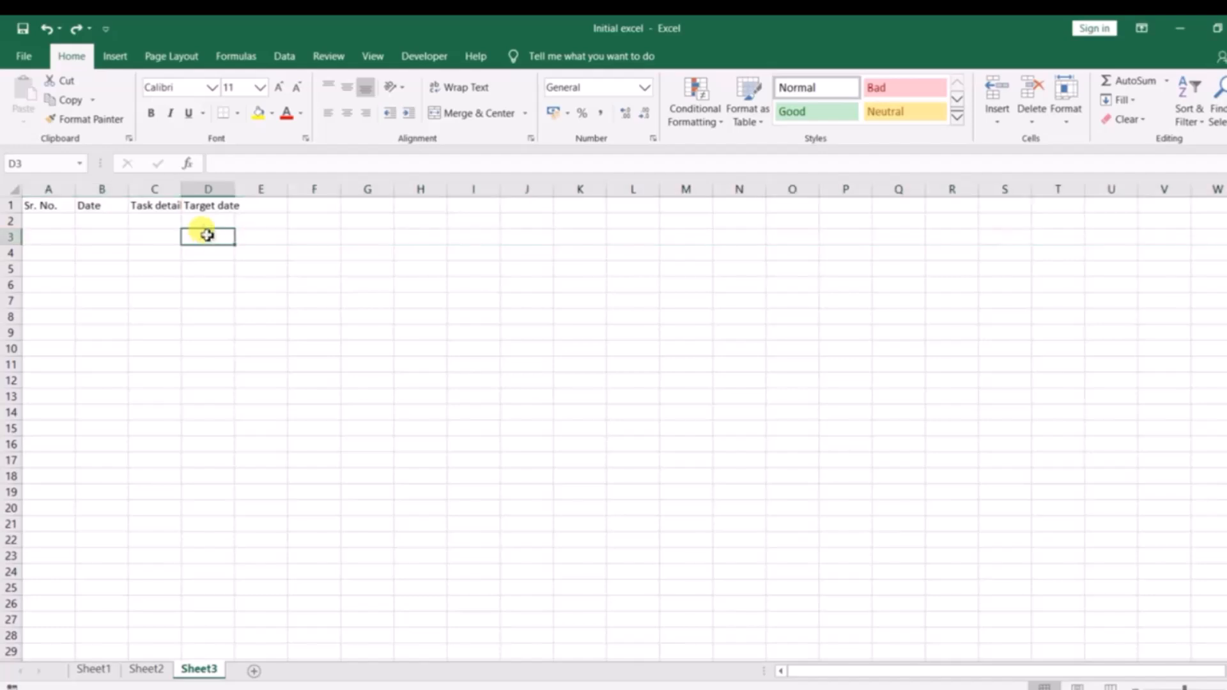
key("shift+space")
left_click(203, 254)
left_click(213, 208)
key("shift+space")
left_click(230, 249)
Select the whole of column D and insert a blank column between Task details and Target date.
left_click(211, 221)
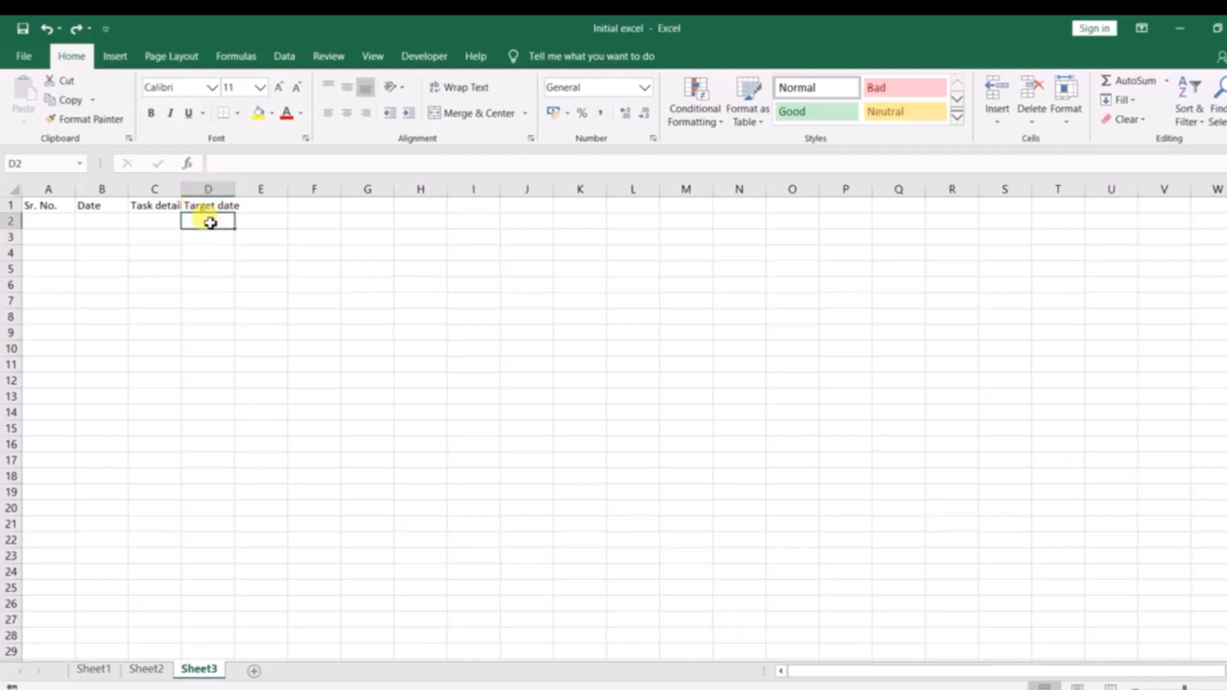
key("ctrl+space")
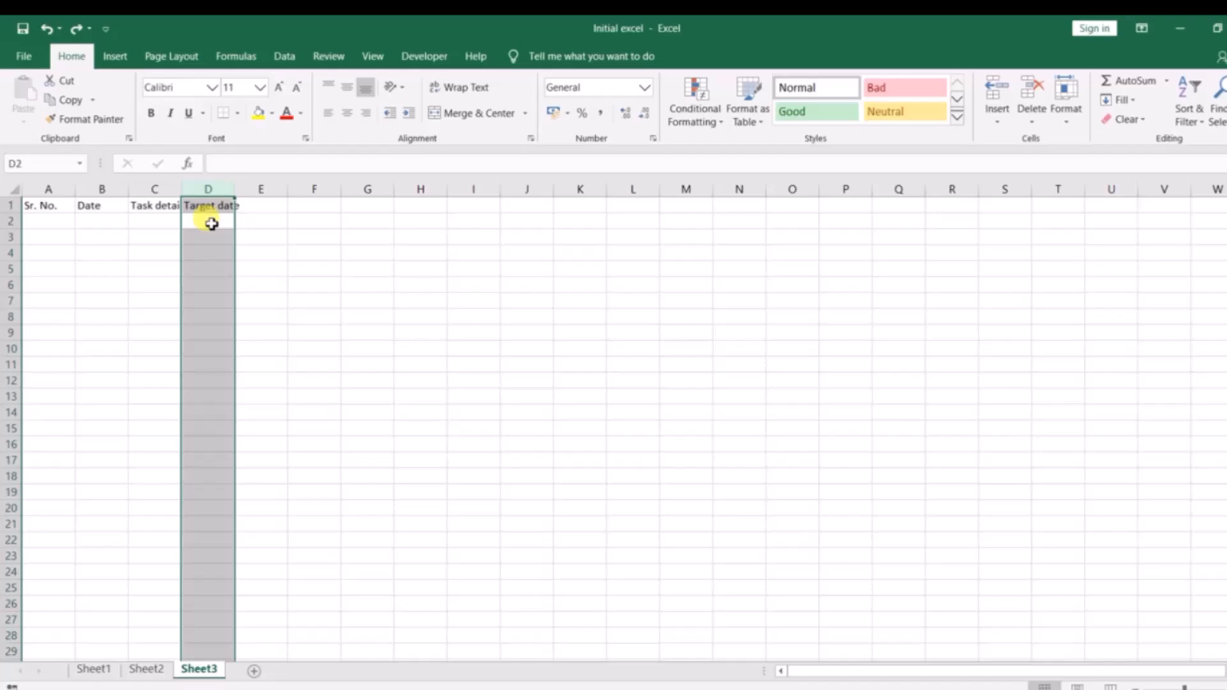
key("ctrl+plus")
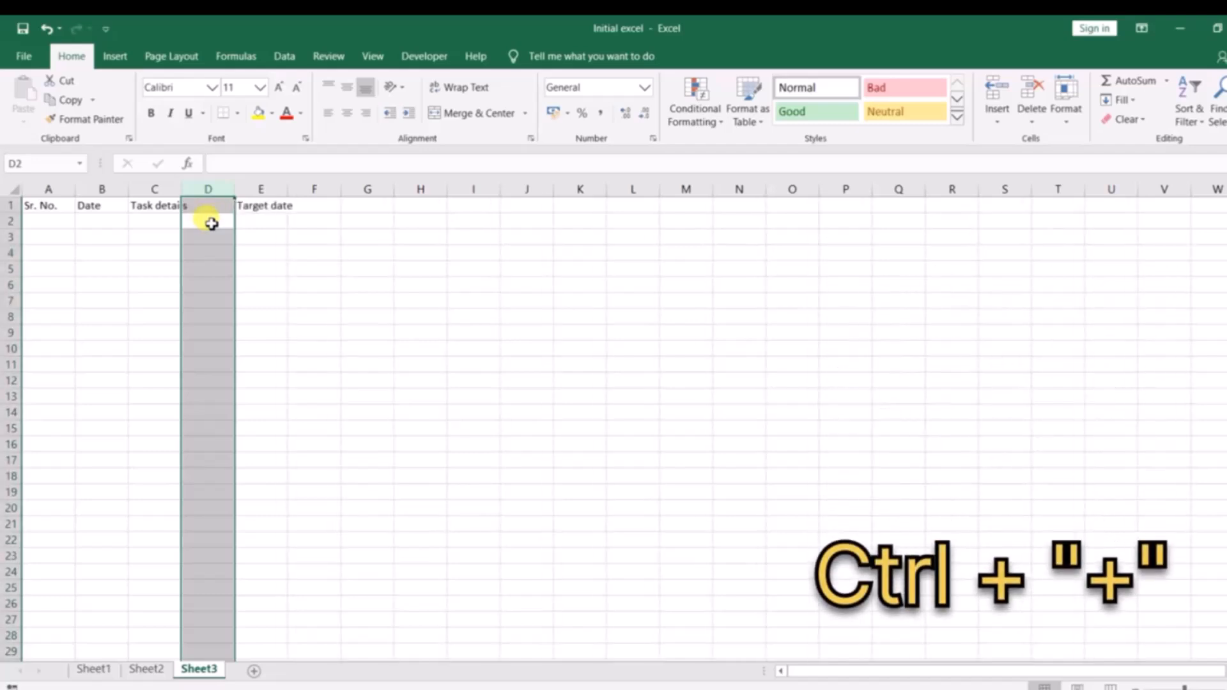
left_click(177, 205)
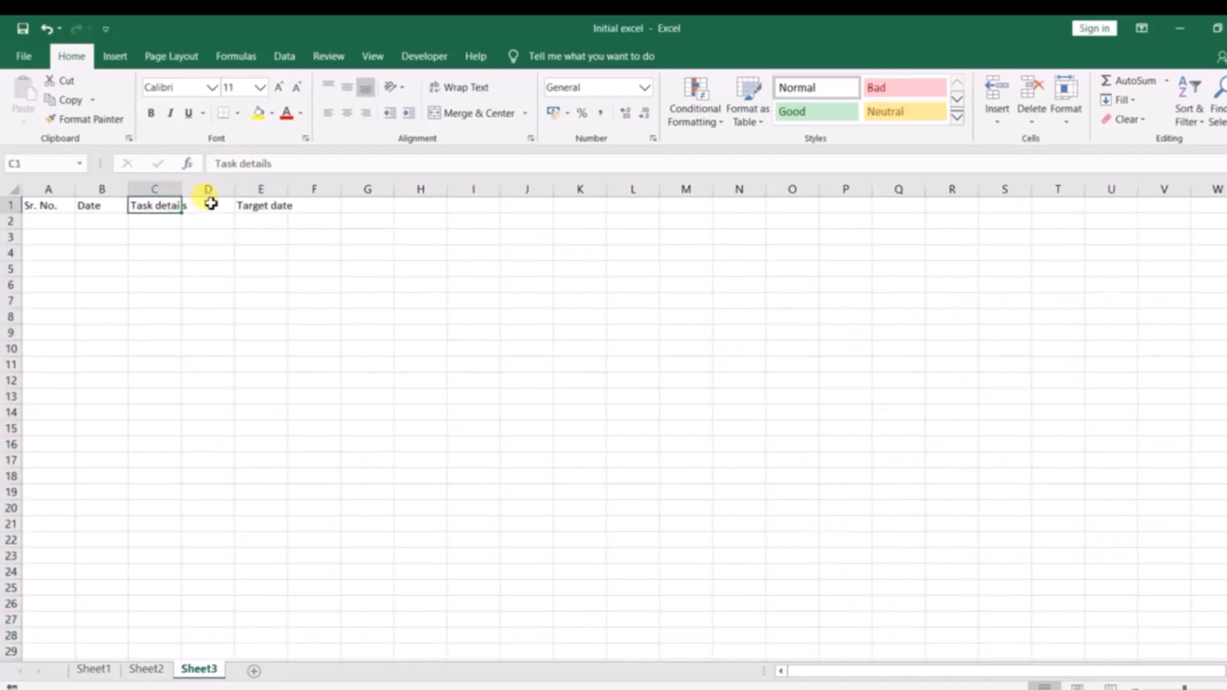
left_click(208, 205)
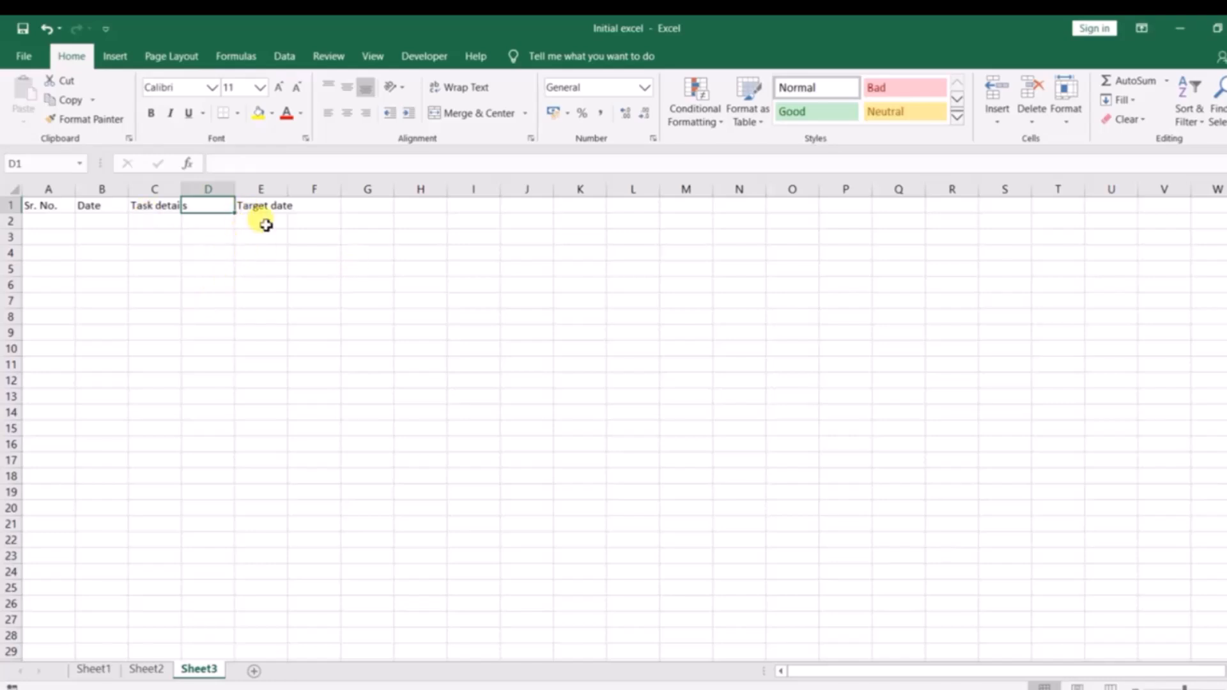
Switch to the Notepad notes and add the shortcut Shift + Spacebar below Ctrl + Y.
key("alt+Tab")
type("Sh")
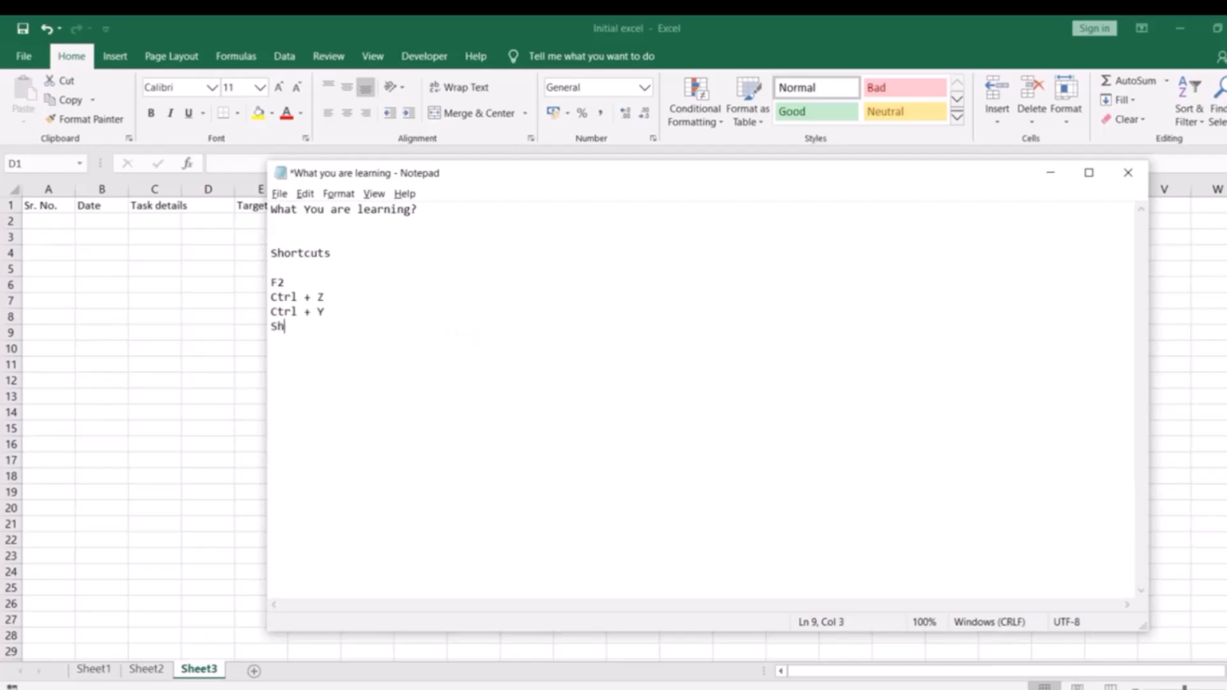
type("ift + Spacebar")
key("Return")
Add the shortcuts Ctrl + Spacebar and Ctrl + "+" on separate lines at the end of the list.
type("Ctrol")
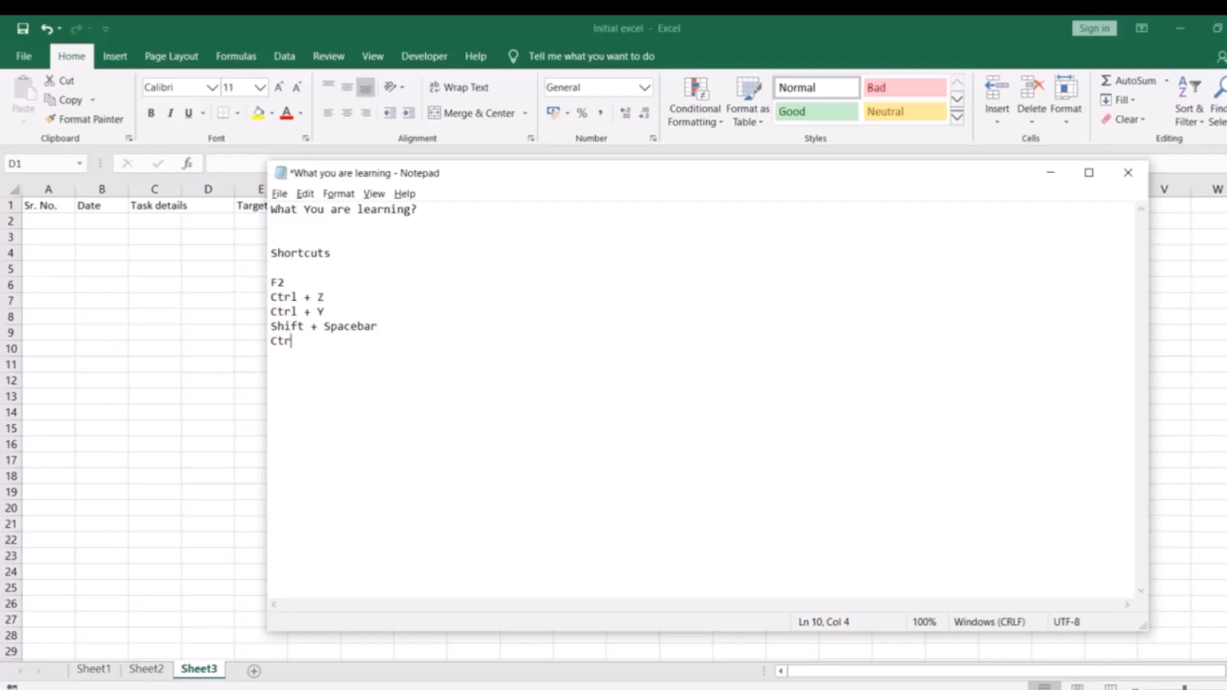
key("BackSpace")
key("BackSpace")
key("BackSpace")
key("BackSpace")
key("BackSpace")
type("trl + Spacebar")
key("Return")
type("Ctrl + \"+\"")
Describe the F2 shortcut in the notes as "To edit perticular cell", preceded by three dashes.
left_click(332, 280)
type("---")
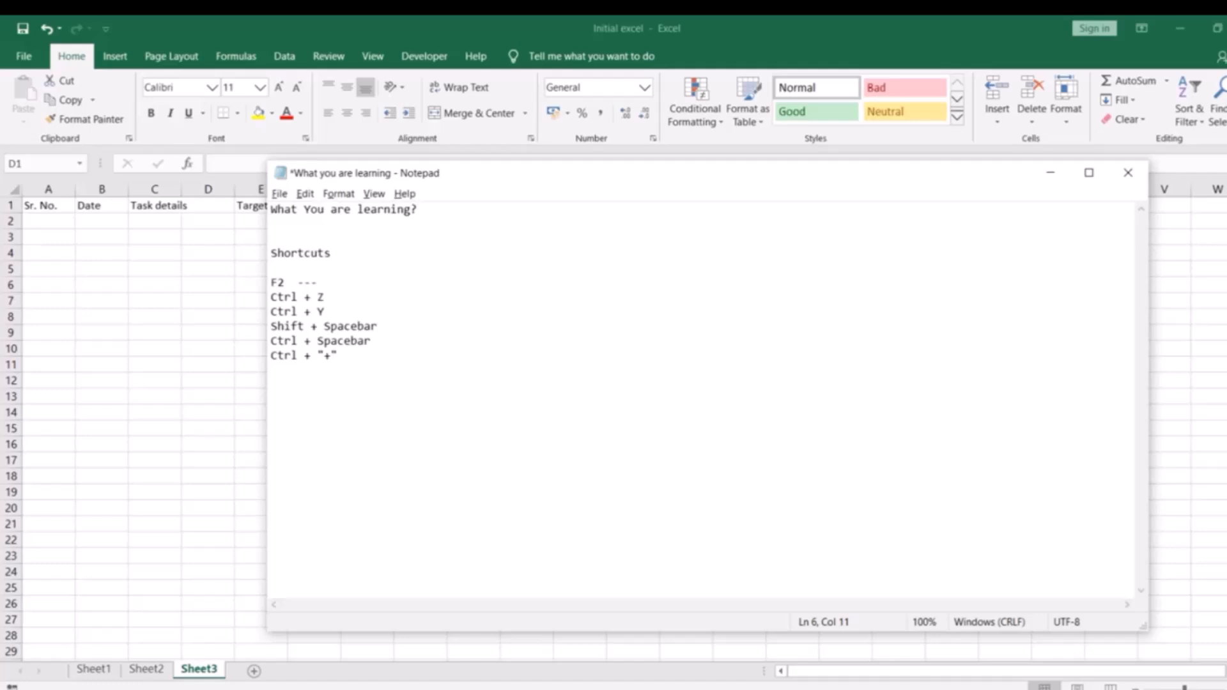
type("To edit perticular ceel")
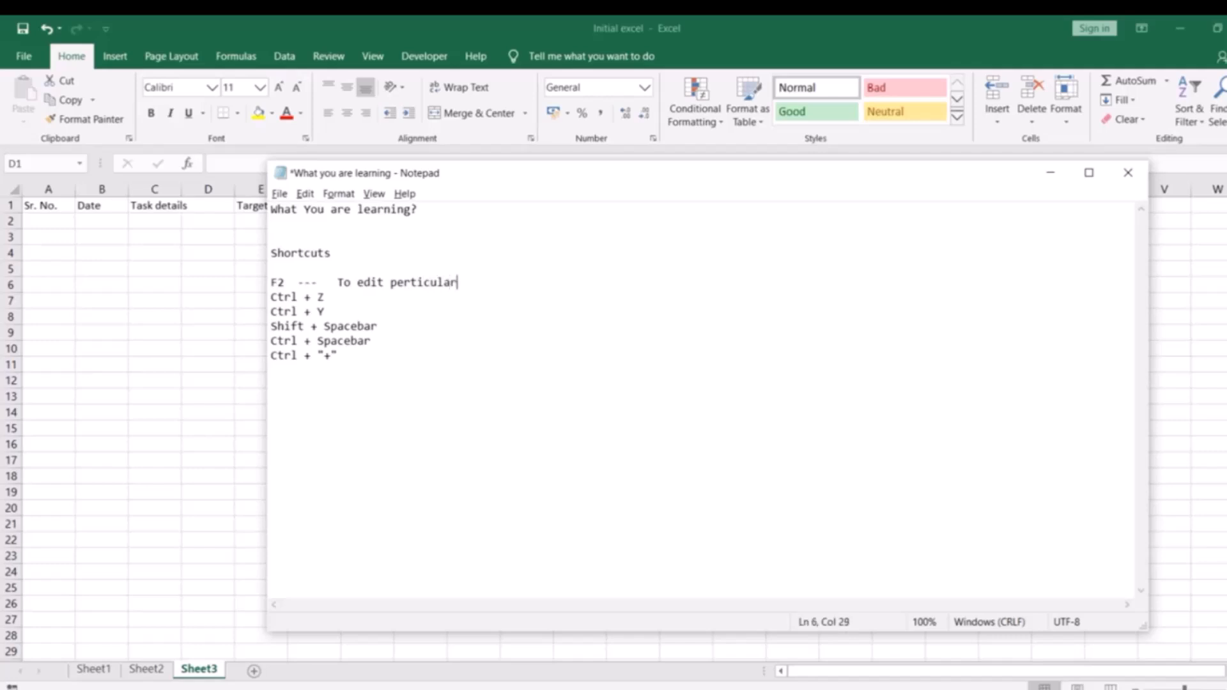
key("BackSpace")
key("BackSpace")
type("ll")
Annotate the Ctrl + Z line with "-- Undo" and the Ctrl + Y line with "-- Redo".
key("Down")
type("-- Undo")
key("Down")
type("-- Redo")
key("BackSpace")
type("oi")
key("BackSpace")
Annotate the Shift + Spacebar line with "-- TO select entire row".
key("Down")
type("-- TO select entire row")
key("Return")
key("BackSpace")
Annotate the Ctrl + Spacebar line with "-- To select entire column".
key("Down")
type("-- ")
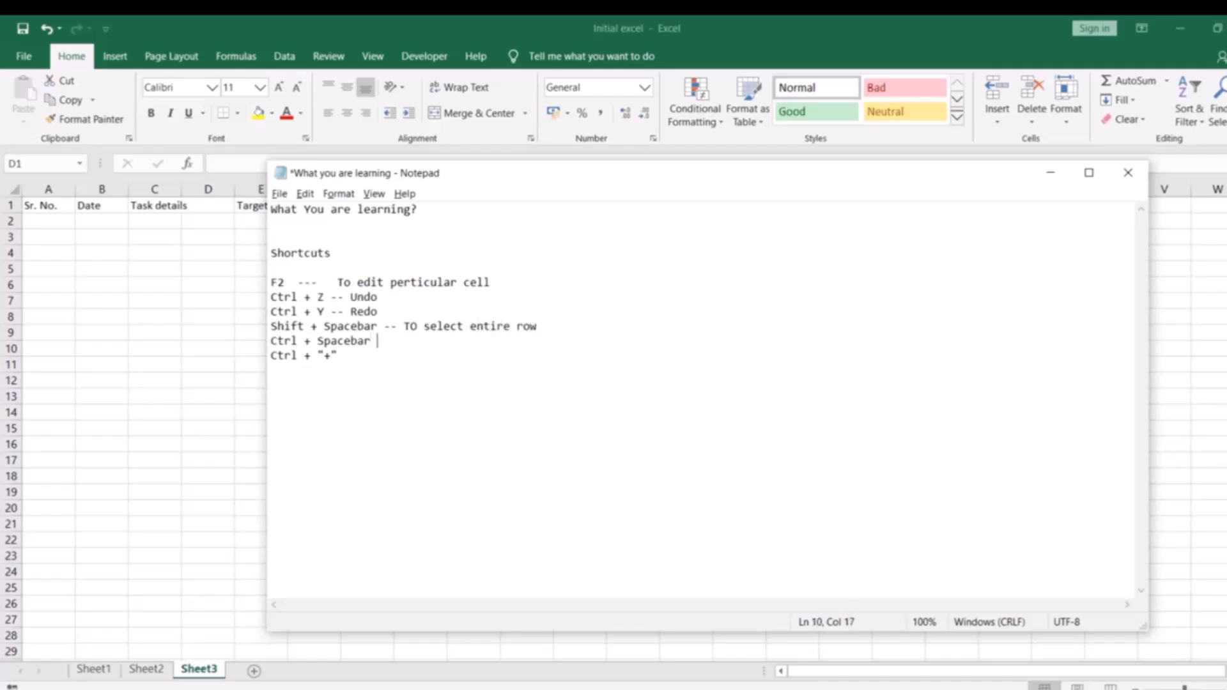
type("To select we")
key("BackSpace")
type("enti")
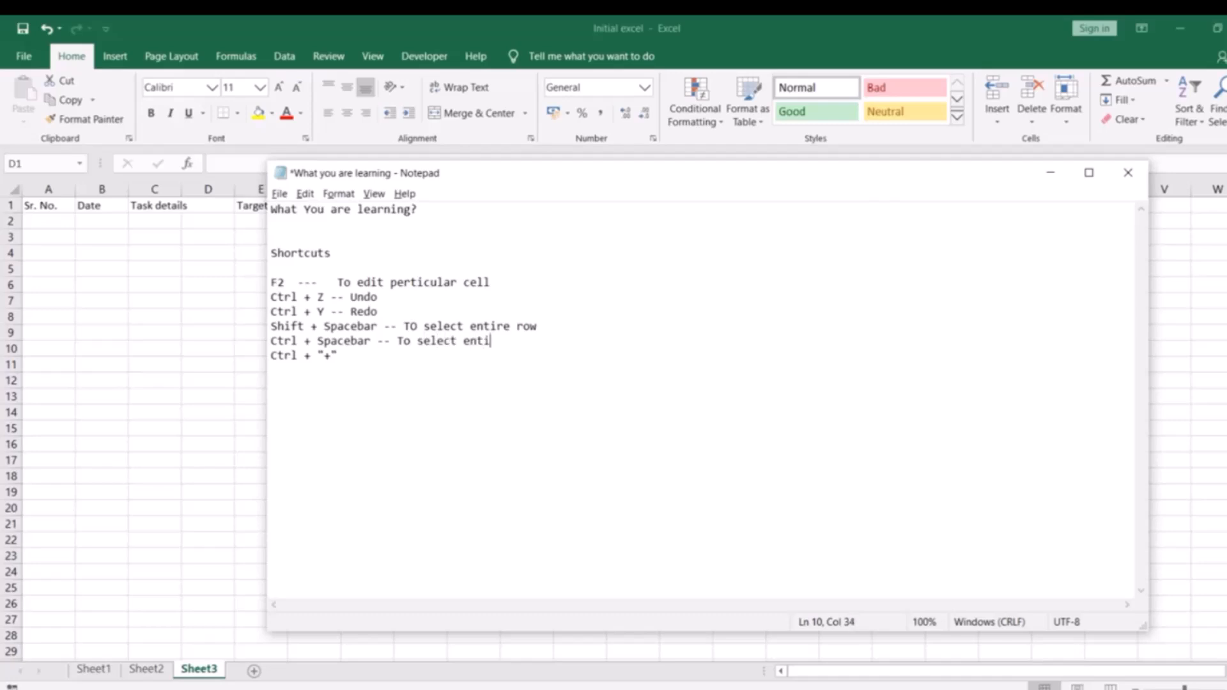
type("re column Ctrl + \"+\"")
type(" -- Addit")
type("ng")
Annotate the Ctrl + "+" line with "-- Addition row / column".
key("BackSpace")
key("BackSpace")
type("ion row / colum")
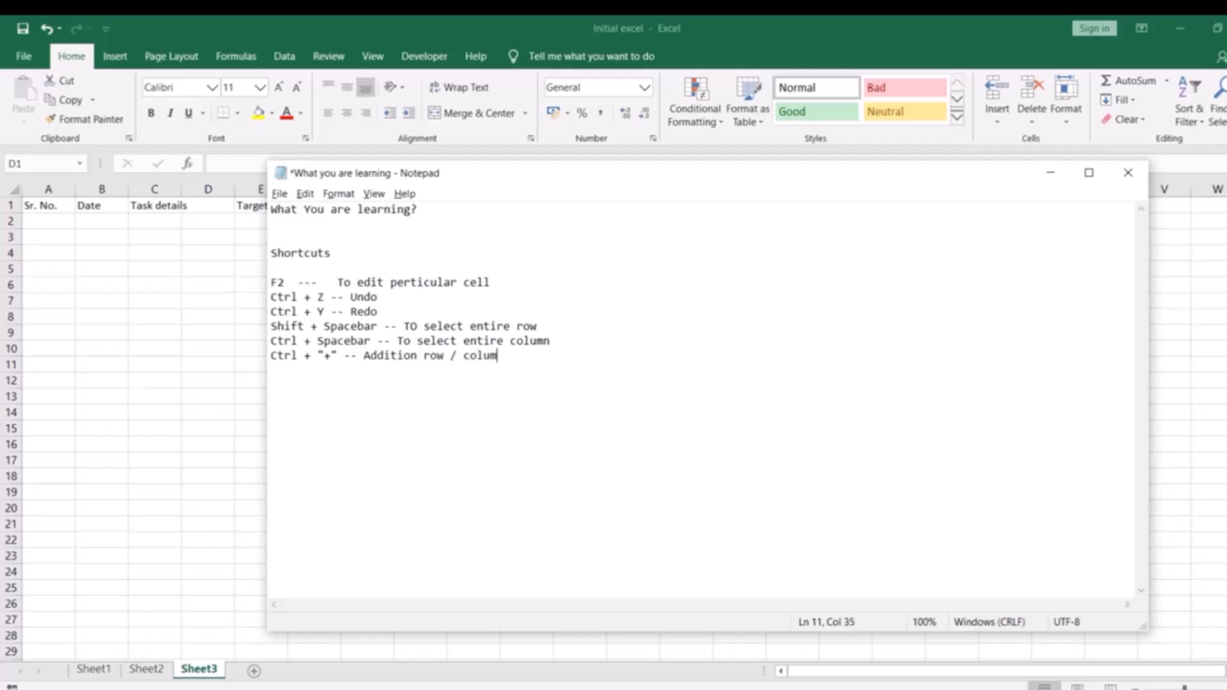
type("mn")
Add a new line to the notes reading Ctrl + "-" -- Delete row / Column.
key("Return")
type("Ctl")
type("rl ")
type("+ \"")
type("-")
type("+")
key("BackSpace")
type("\" -- Delete row")
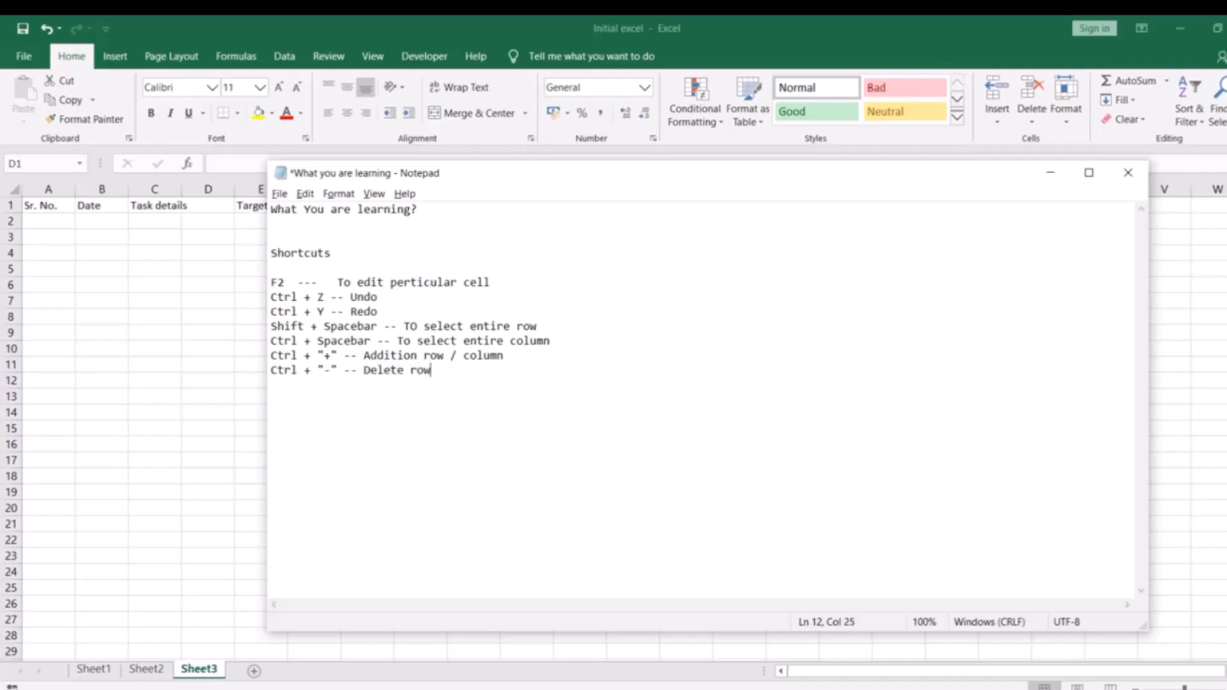
type(" / Column")
Switch back to the Excel sheet and insert a second blank column at column D, after Task details.
key("alt+Tab")
left_click(261, 237)
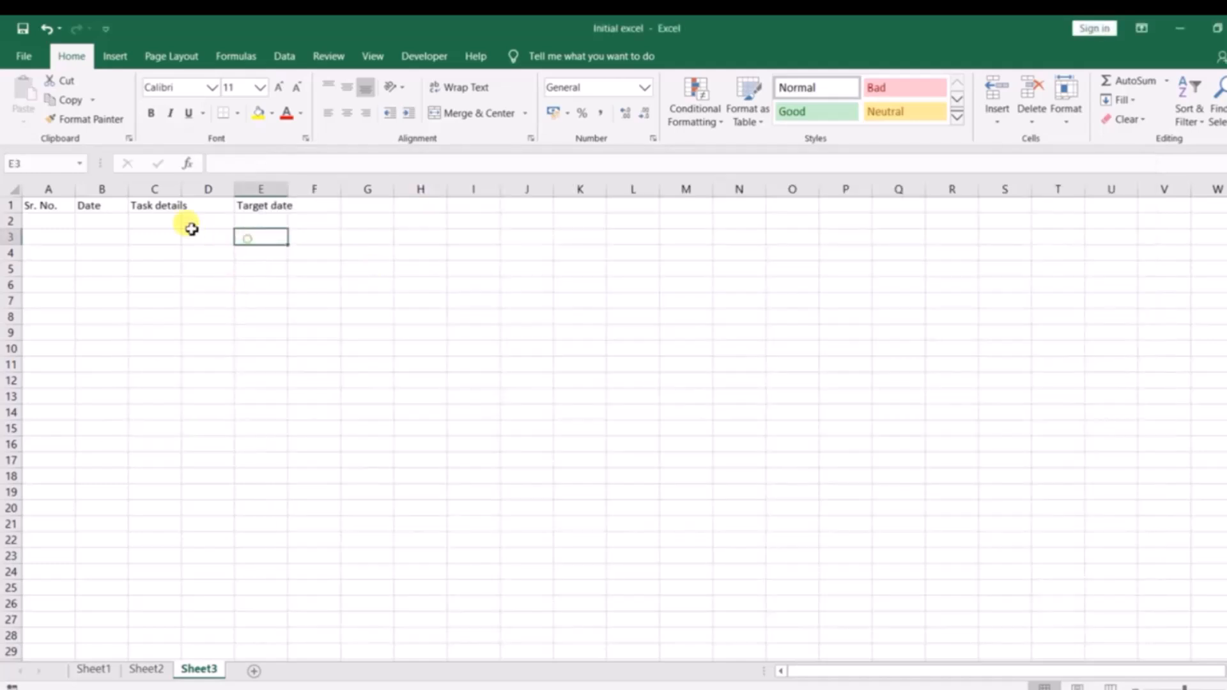
left_click(274, 208)
left_click(225, 233)
left_click(214, 221)
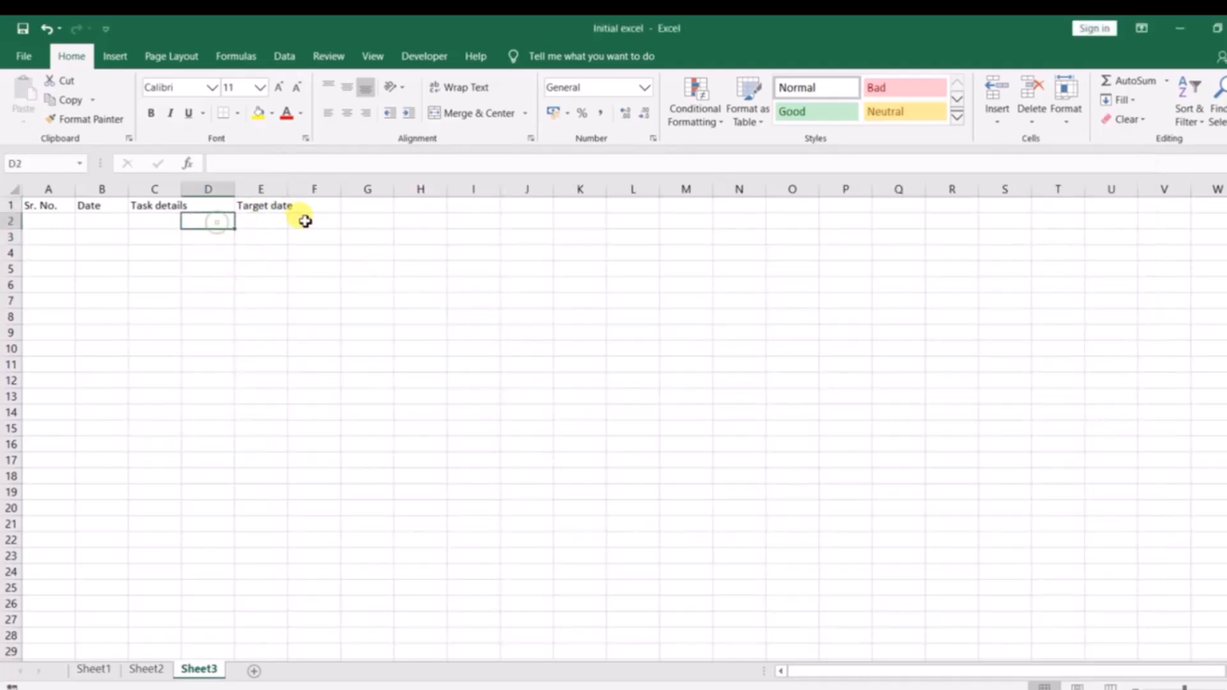
key("ctrl+shift+Down")
key("ctrl+shift+plus")
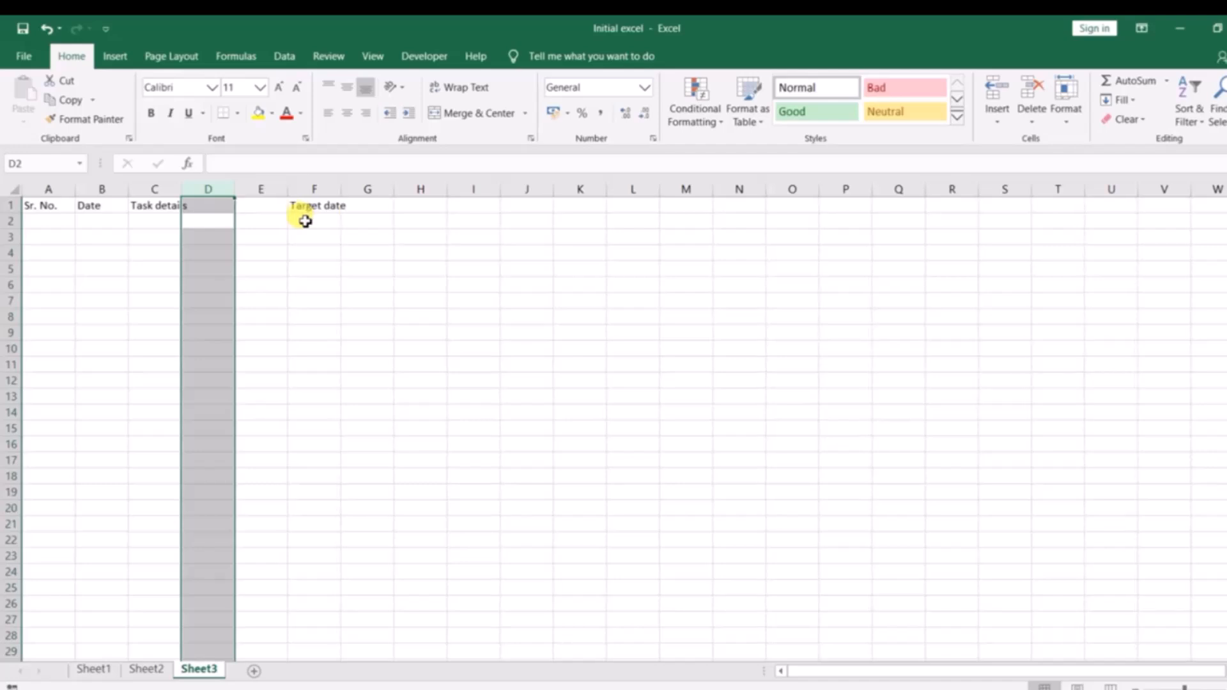
left_click(203, 221)
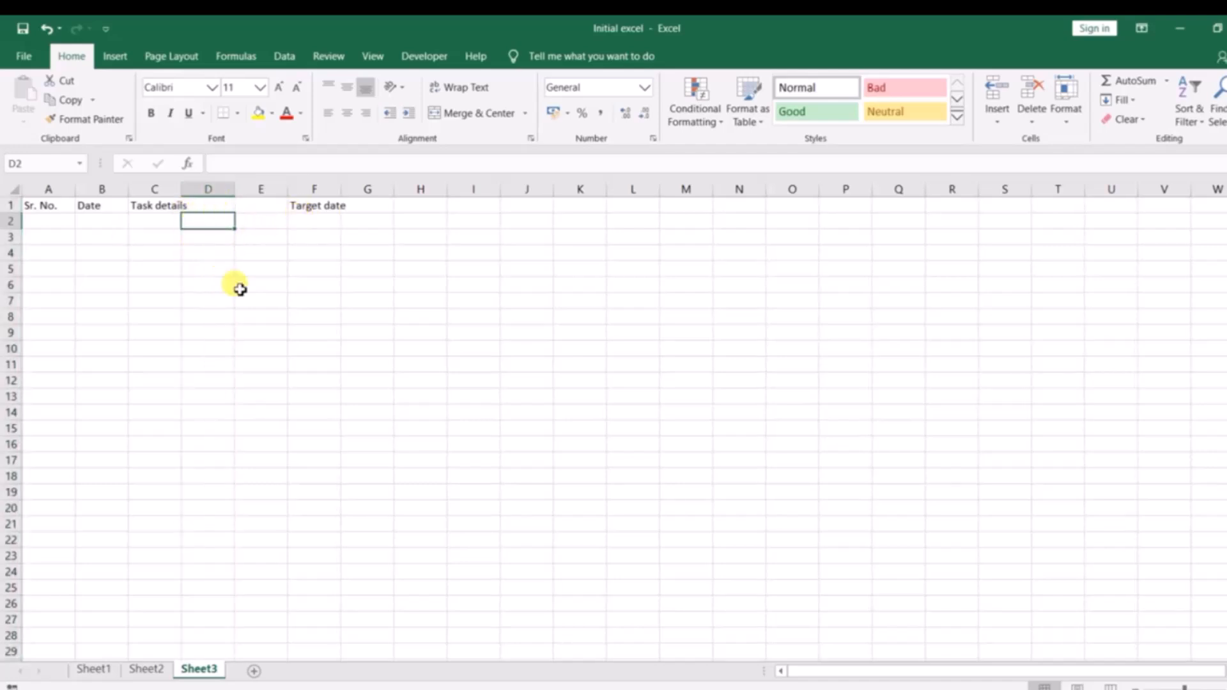
left_click(249, 237)
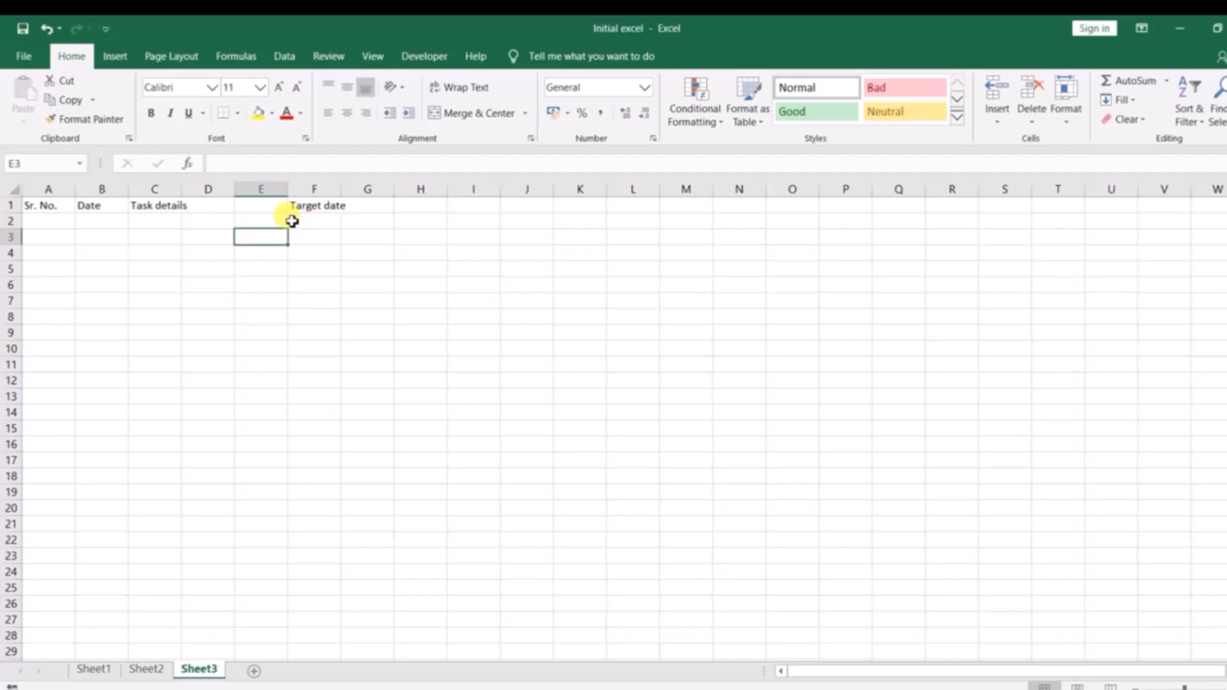
Delete the extra blank column E before Target date, leaving one blank column with its header cell D1 selected.
key("ctrl+space")
key("ctrl+minus")
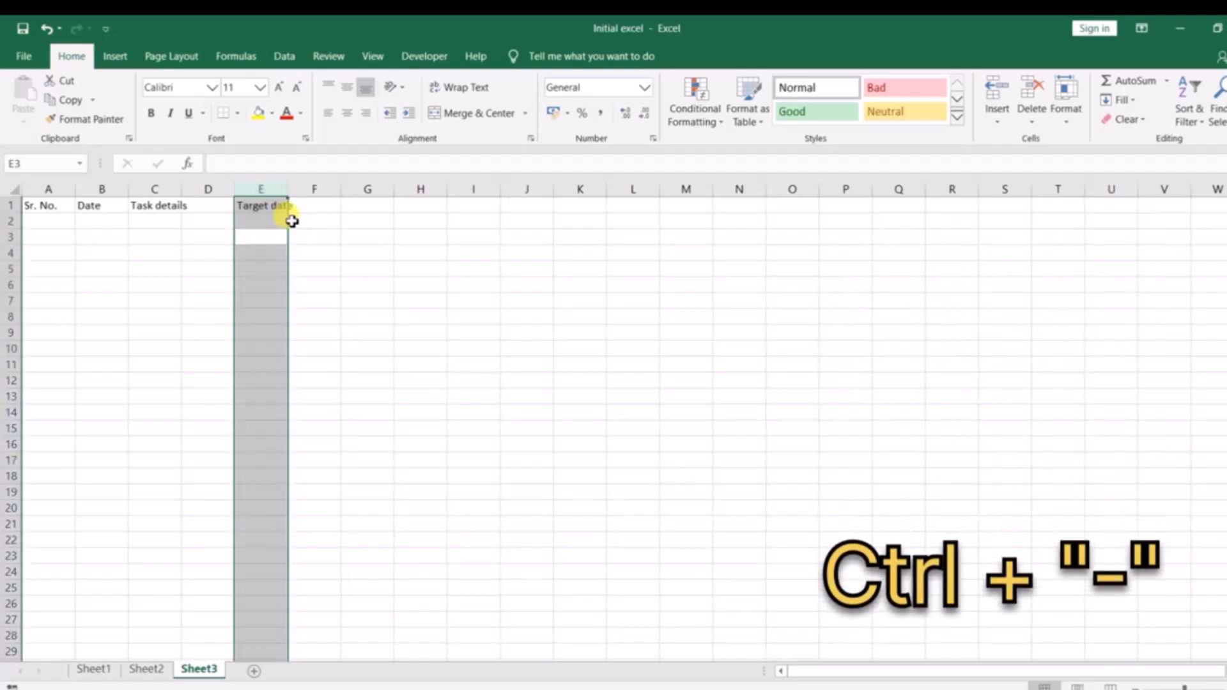
left_click(211, 206)
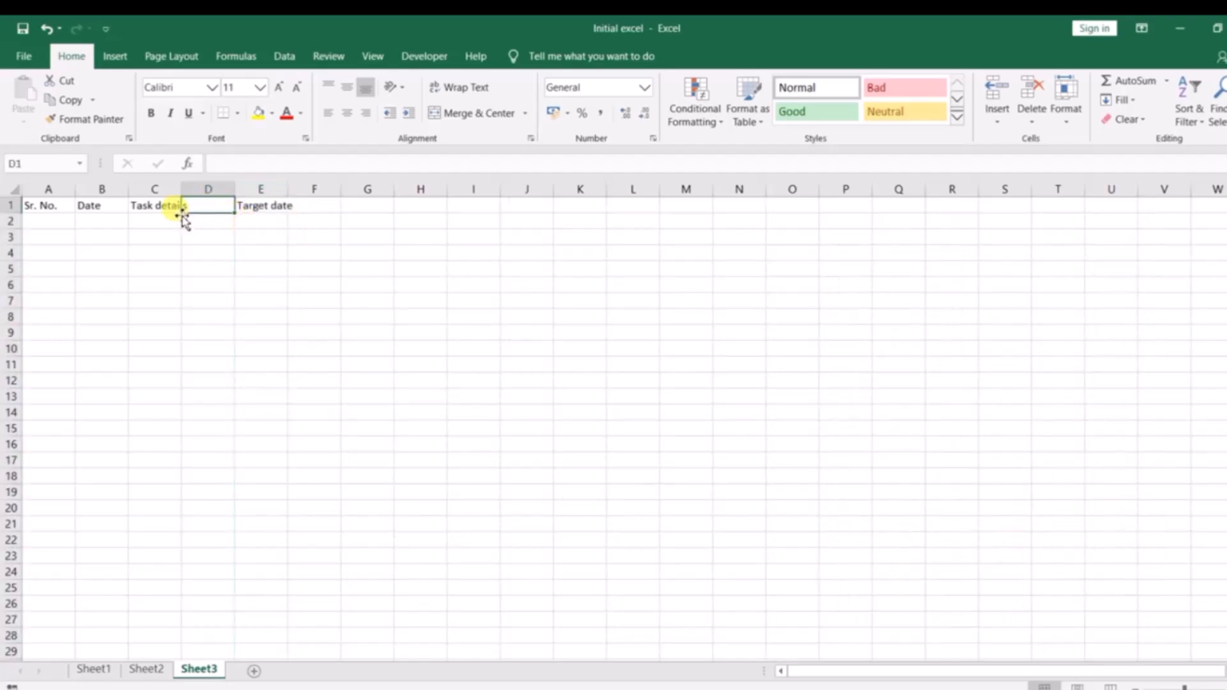
Check the reference workbook Final Task Creation with Mail for the missing heading and enter Responsibility in cell D1 of Sheet3.
key("alt+Tab")
key("alt+Tab")
key("Tab")
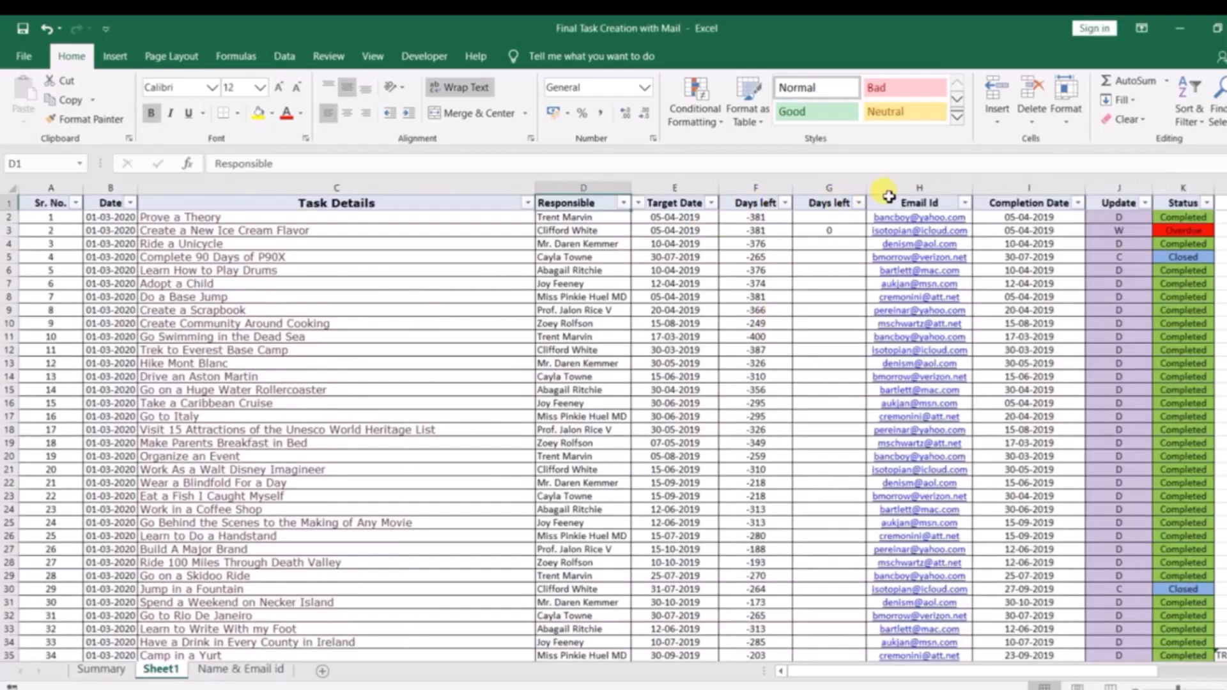
key("alt+Tab")
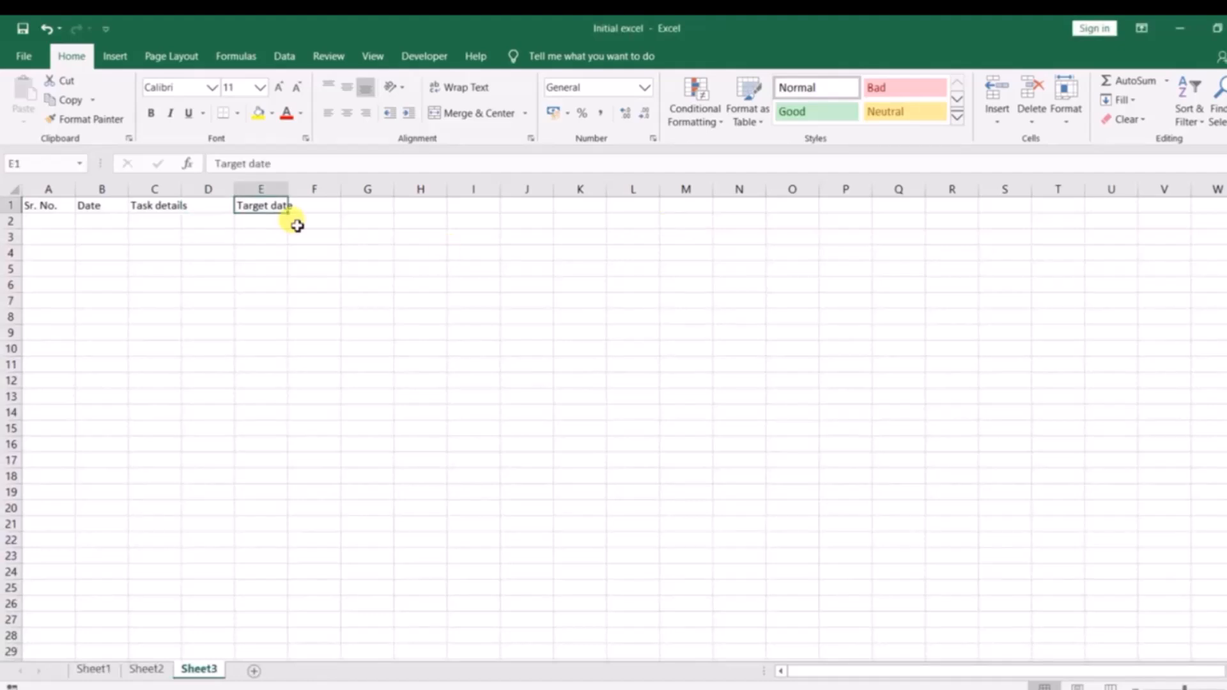
left_click(210, 210)
key("alt+Tab")
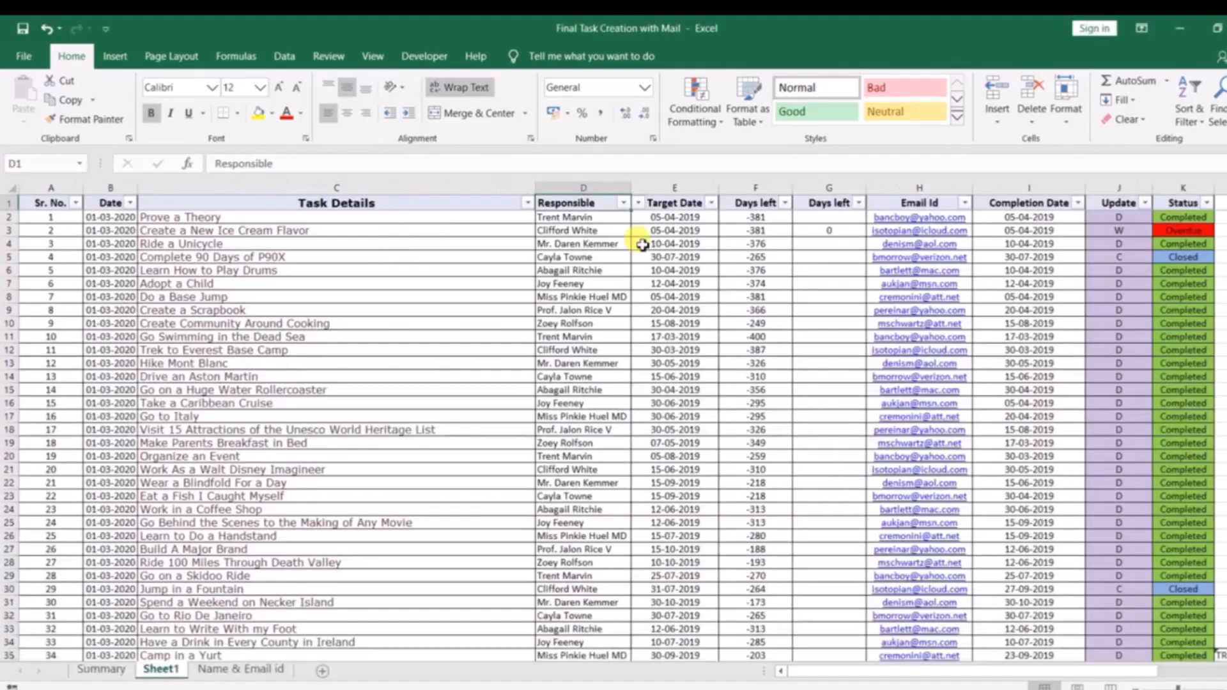
key("alt+Tab")
type("Re")
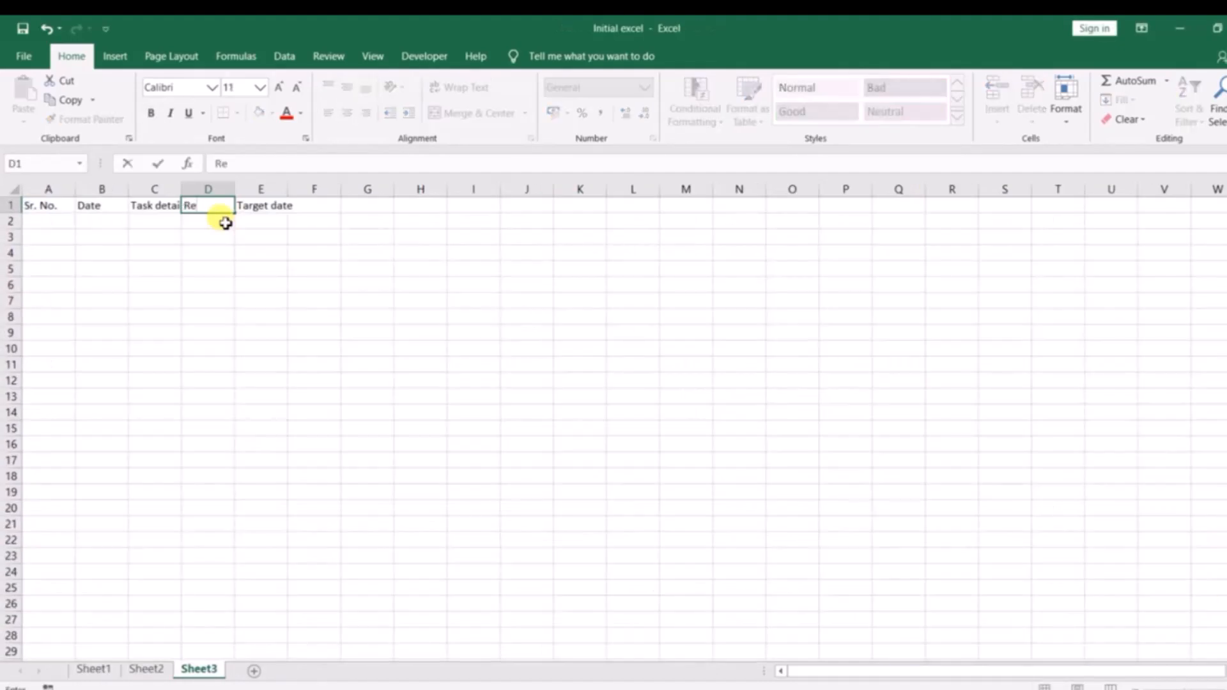
type("sponsibility")
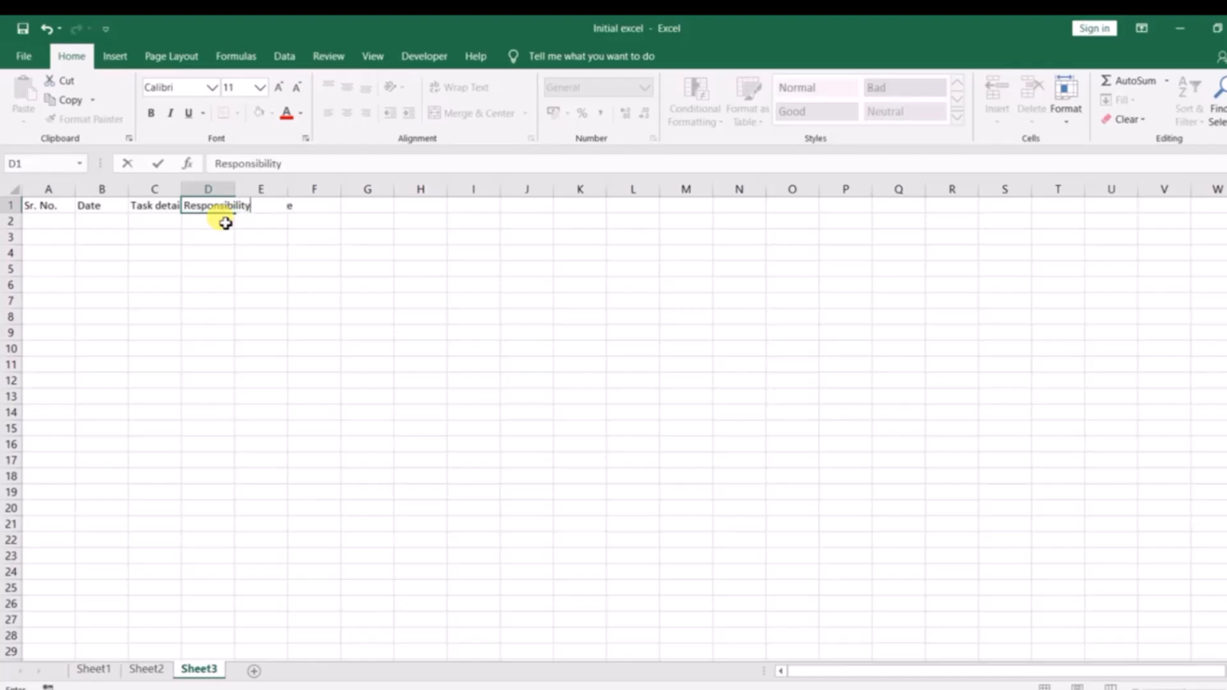
key("Tab")
key("Tab")
Consult the reference workbook and enter the headings Days Left 1 in F1 and Days Left 2 in G1.
key("alt+Tab")
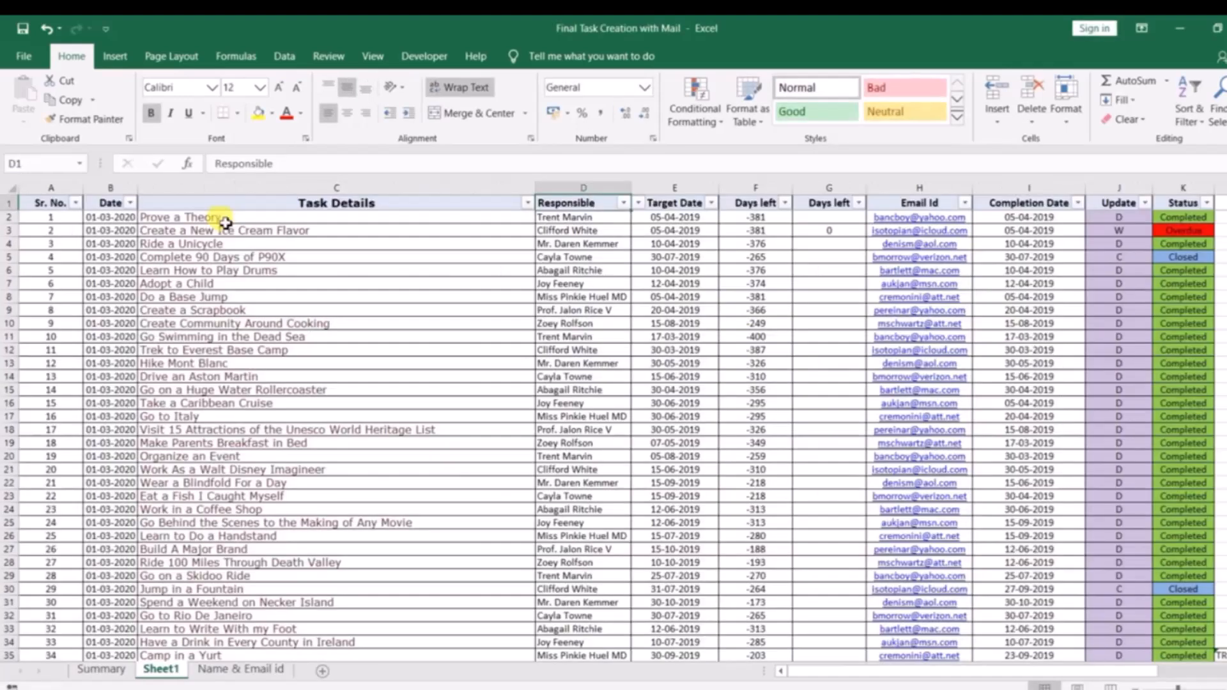
key("alt+Tab")
type("Days")
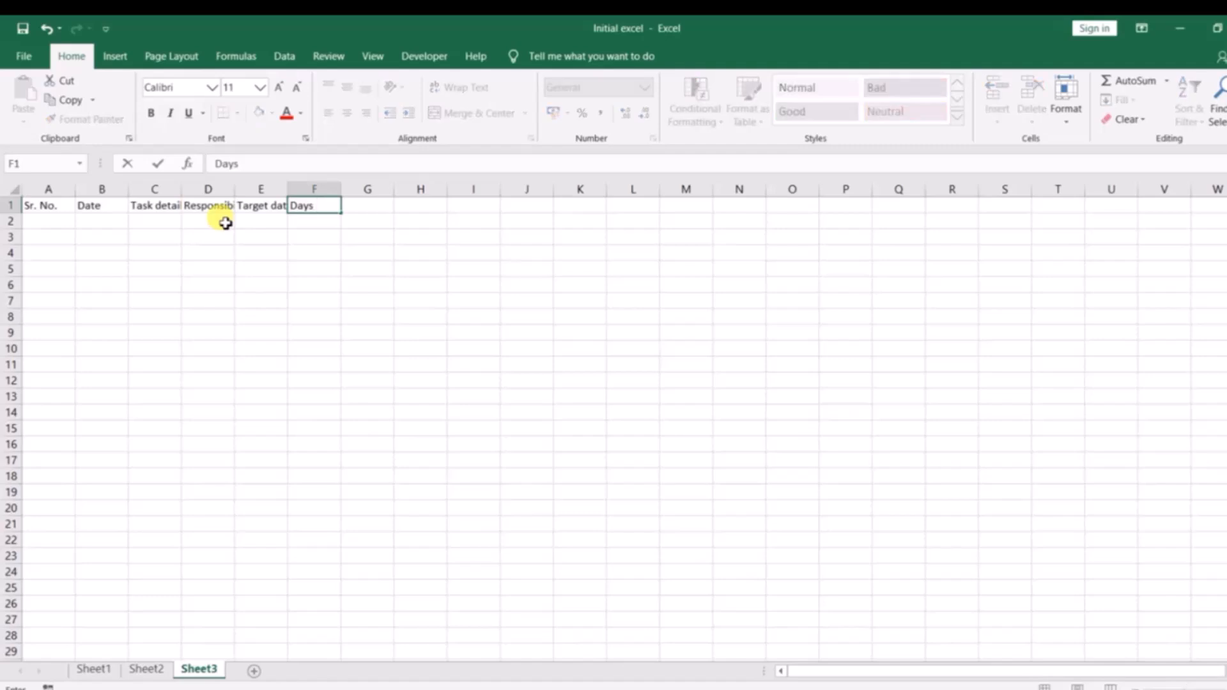
type(" Left 1")
key("BackSpace")
key("BackSpace")
key("Tab")
type("Days L")
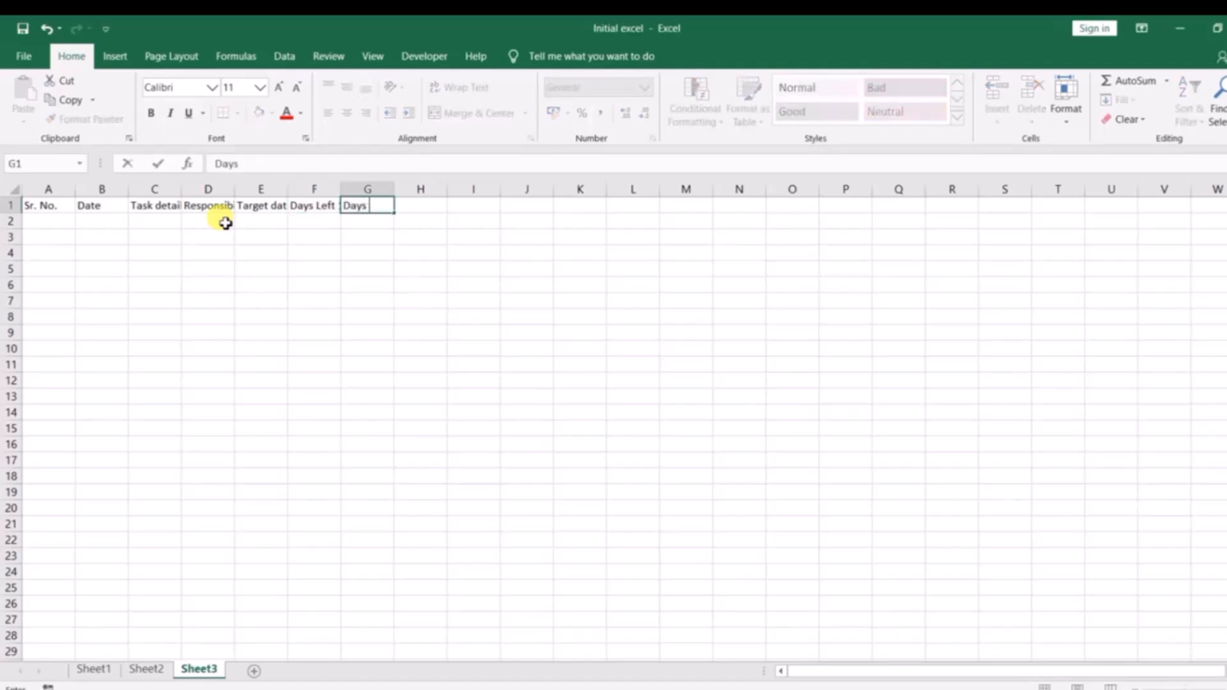
type("eft 2")
key("Tab")
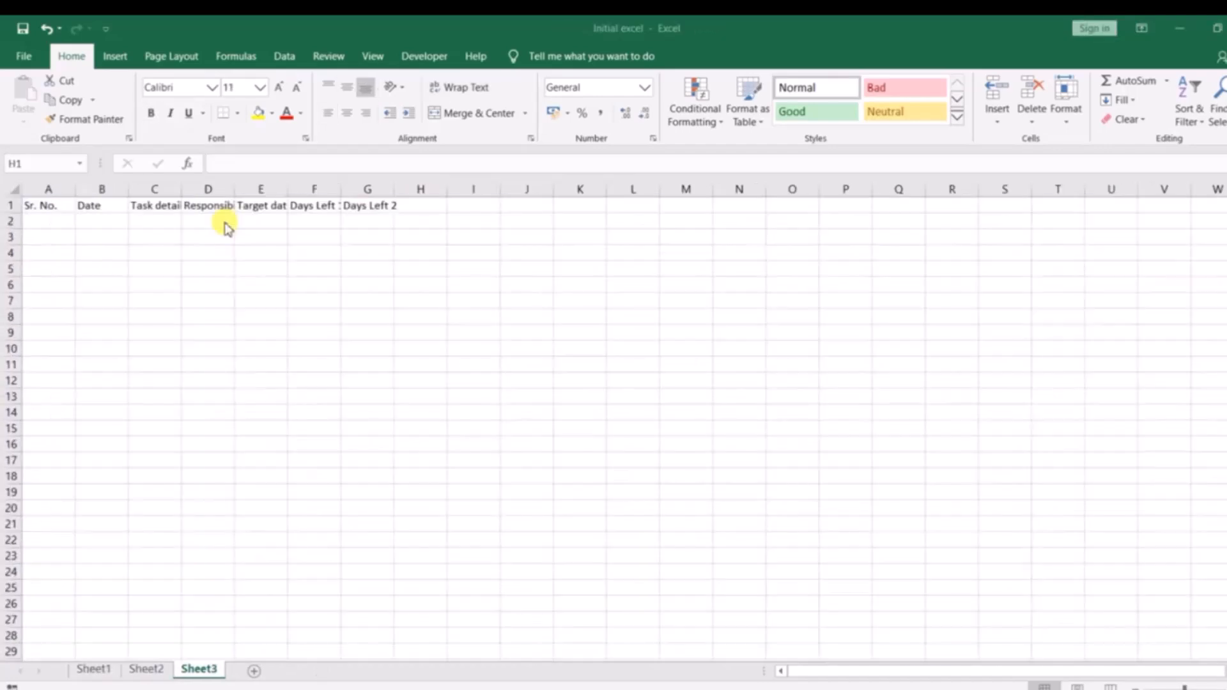
Enter the heading Email id in cell H1.
type("E")
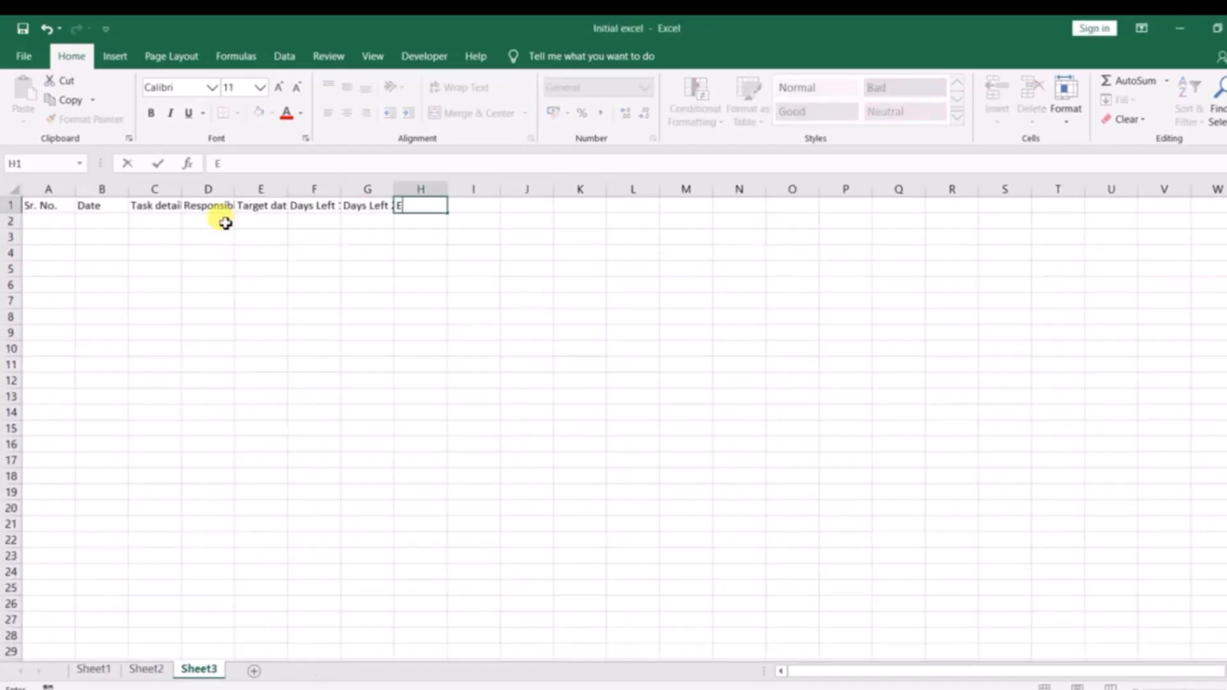
type("mail id")
key("Tab")
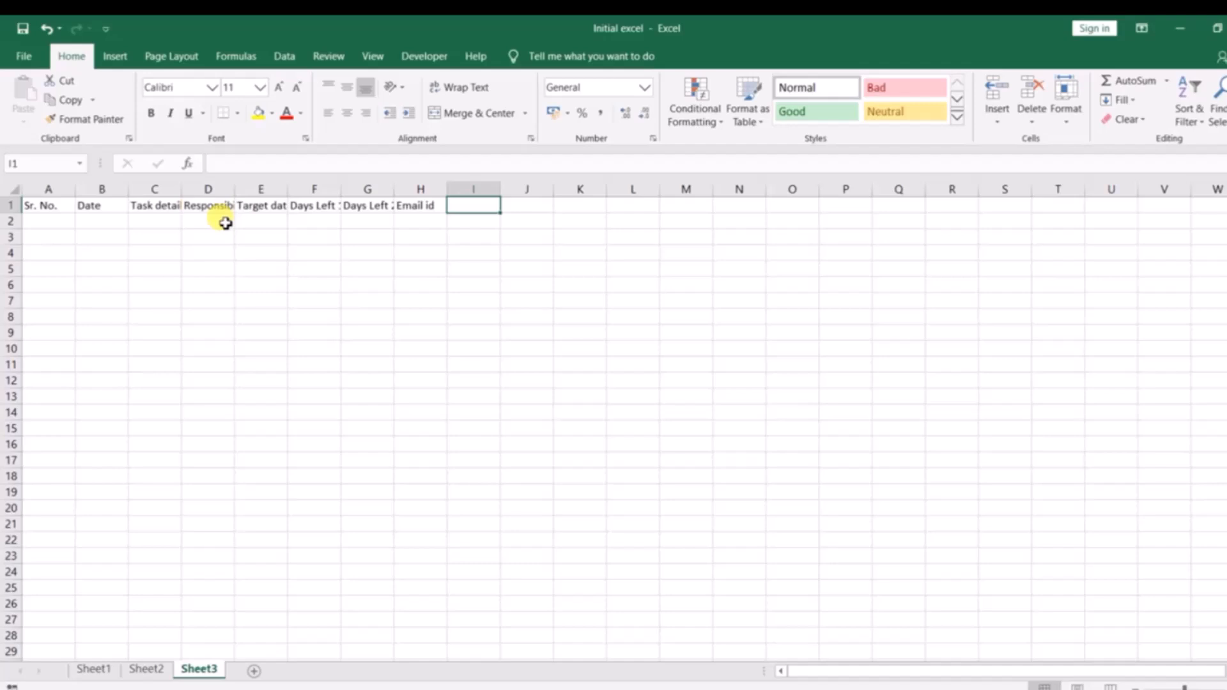
Check the reference workbook for the next heading and enter Completion date in I1, correcting its spelling.
key("alt+Tab")
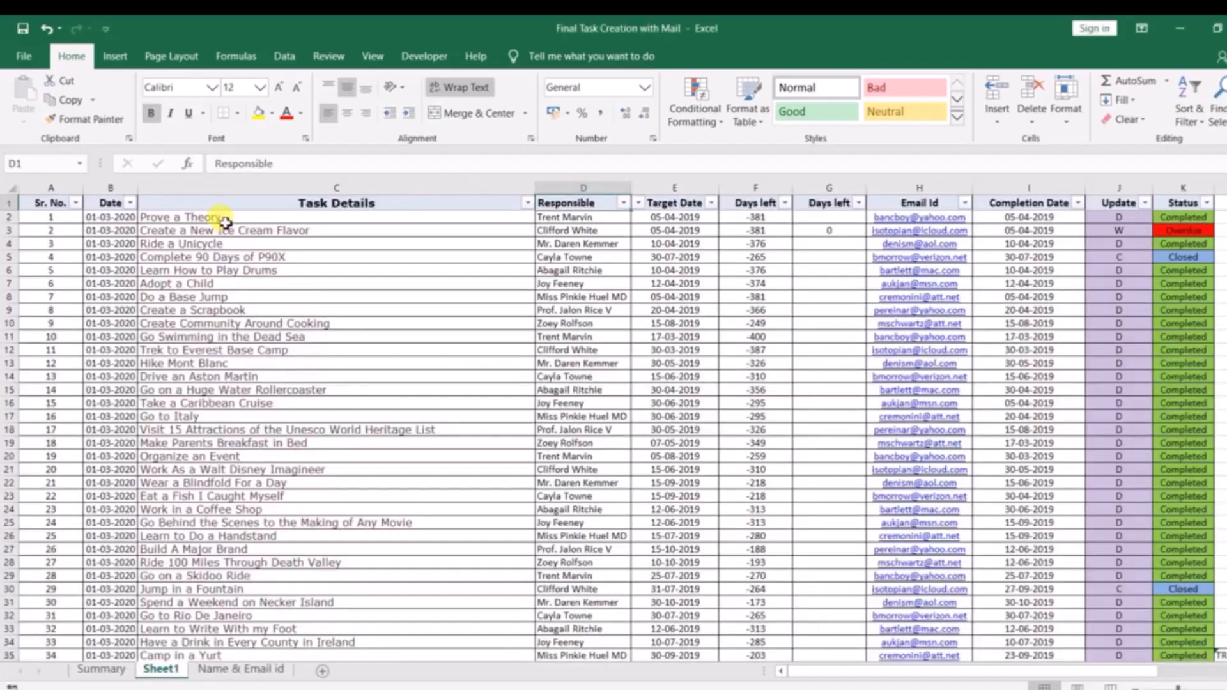
key("alt+Tab")
type("Completeion date")
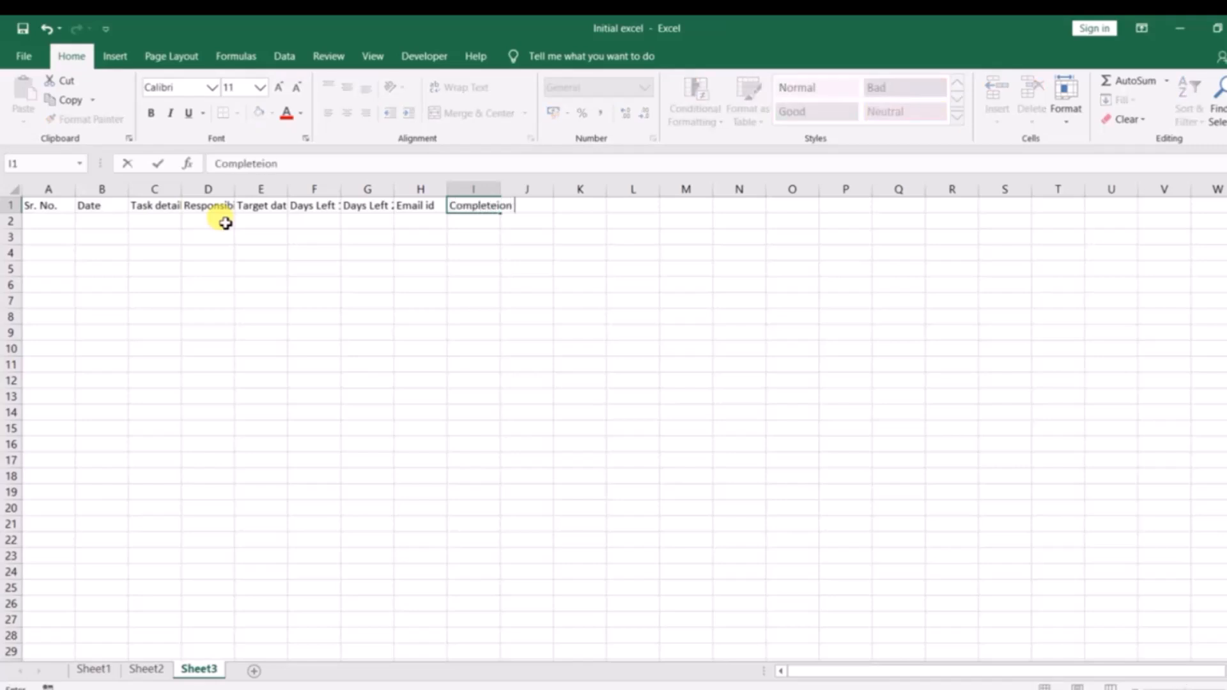
key("Return")
key("Up")
key("F2")
key("BackSpace")
key("Return")
key("Right")
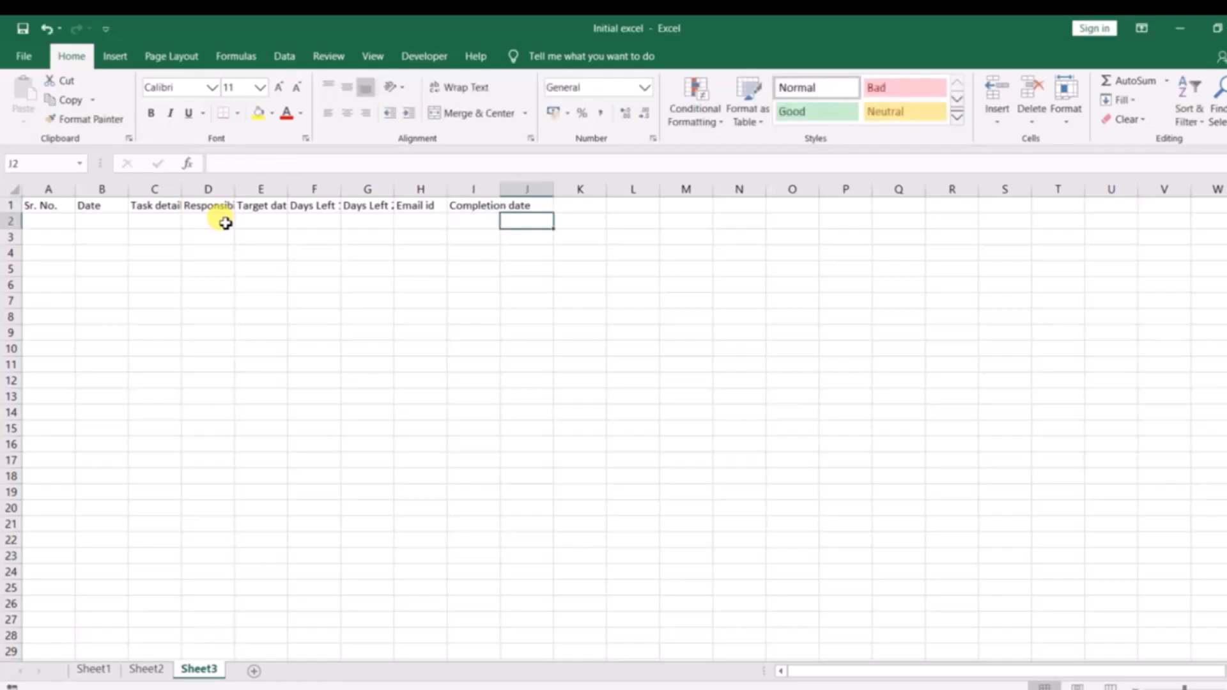
Enter the headings Update in J1 and Status in K1, comparing the header row with the reference workbook.
key("alt+Tab")
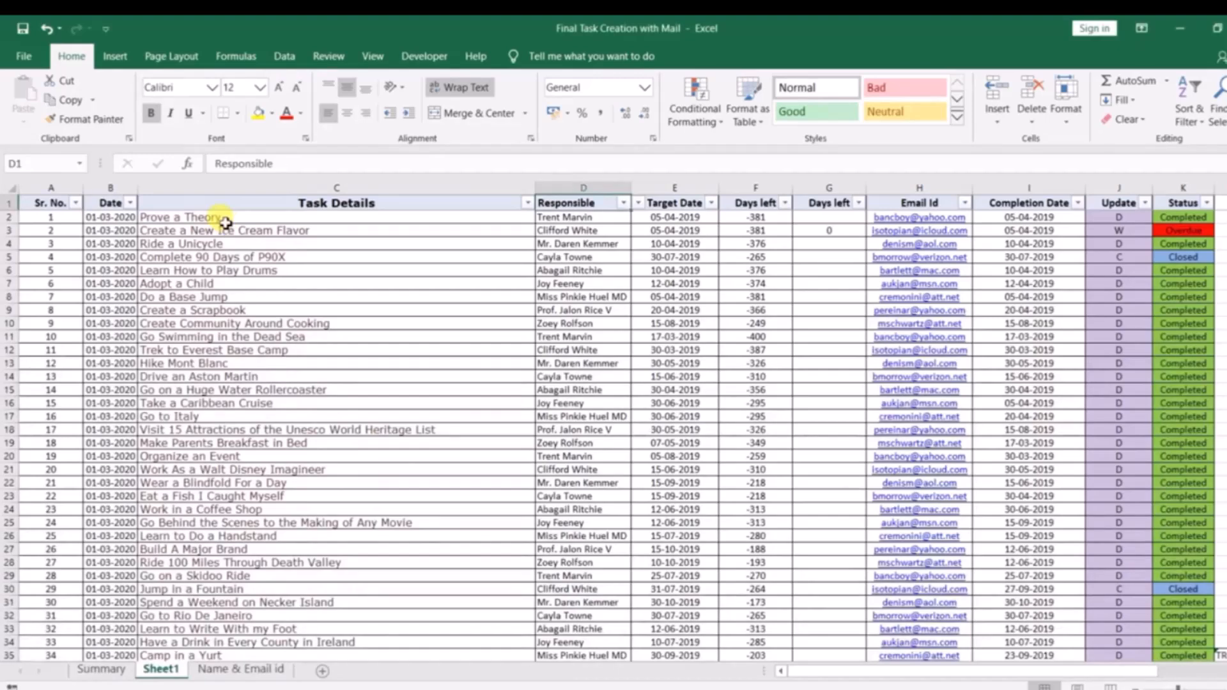
key("alt+Tab")
type("Update")
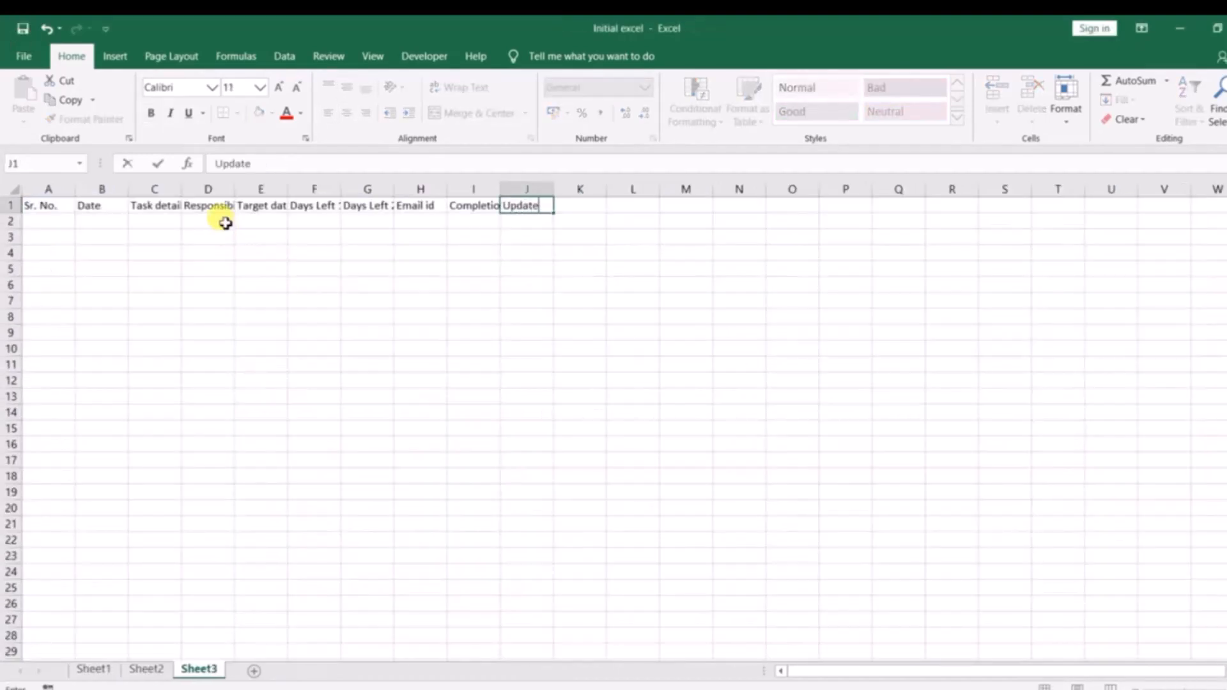
key("Tab")
type("Status")
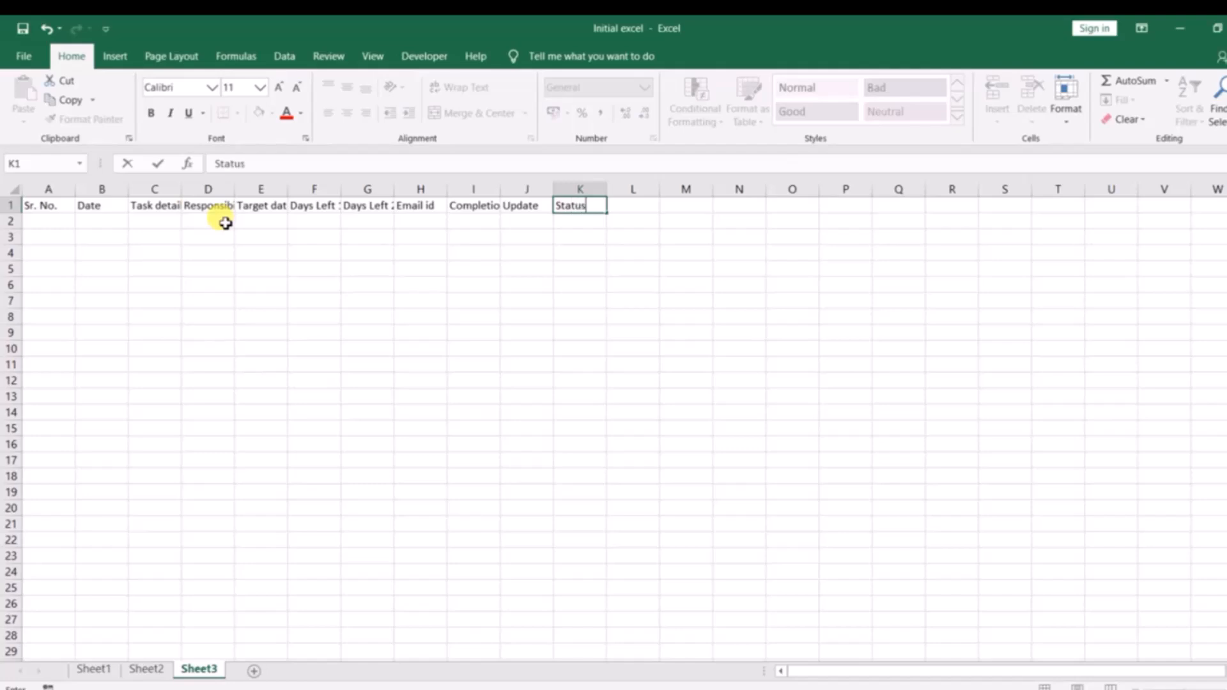
key("Return")
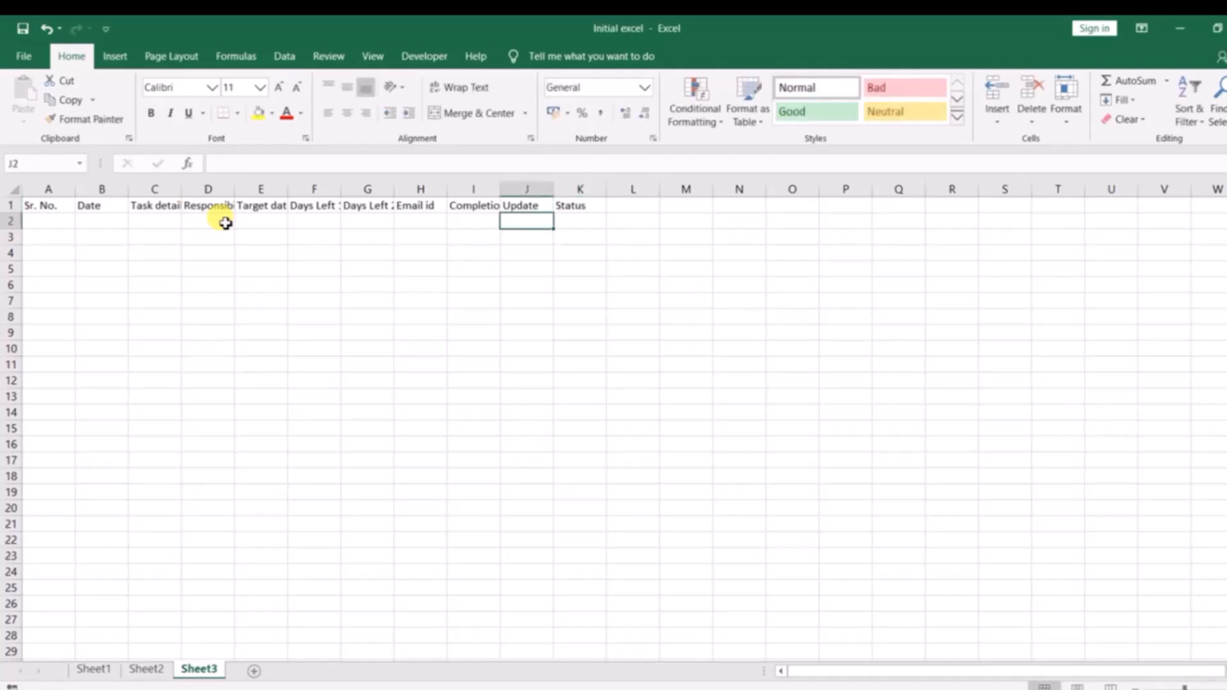
key("alt+Tab")
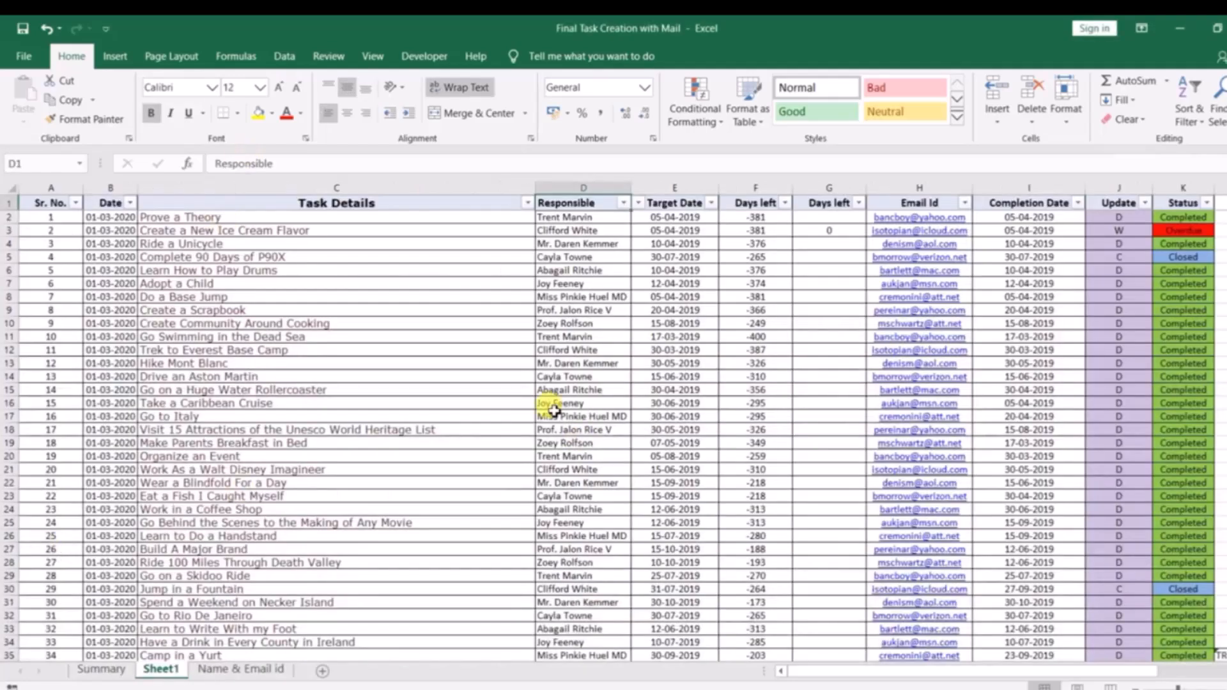
key("alt+Tab")
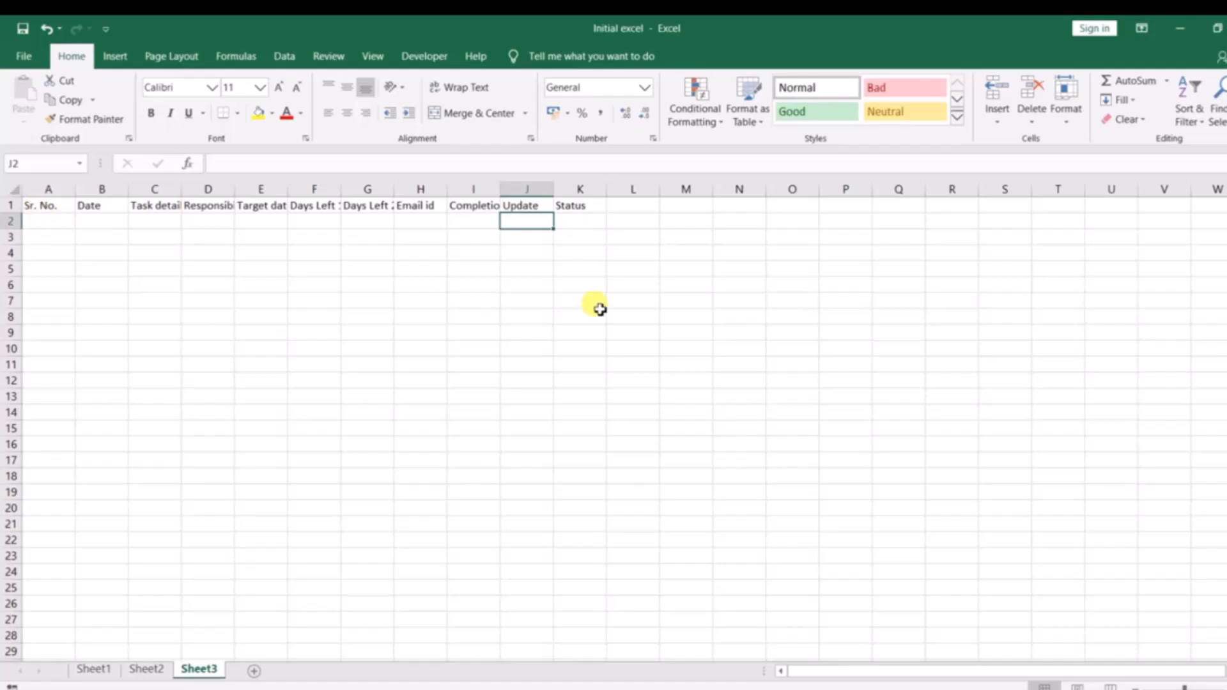
Select all cells of Sheet3 starting from A1, and clear the selection again.
left_click(72, 206)
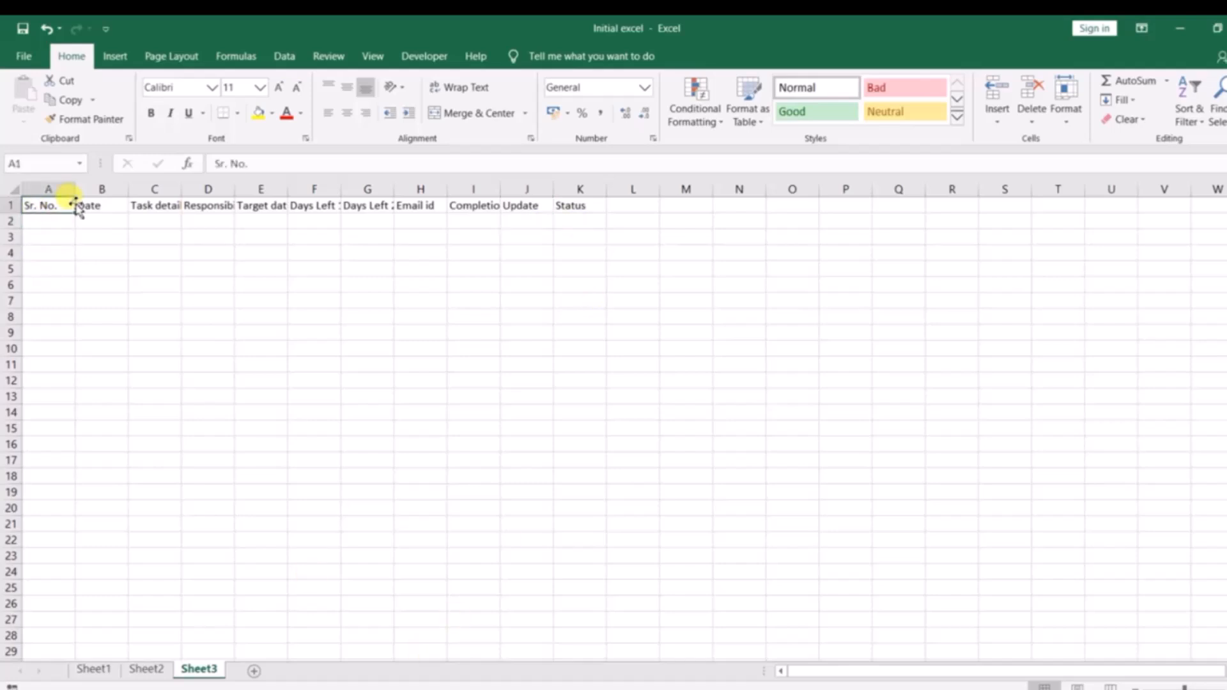
left_click(186, 411)
left_click(47, 202)
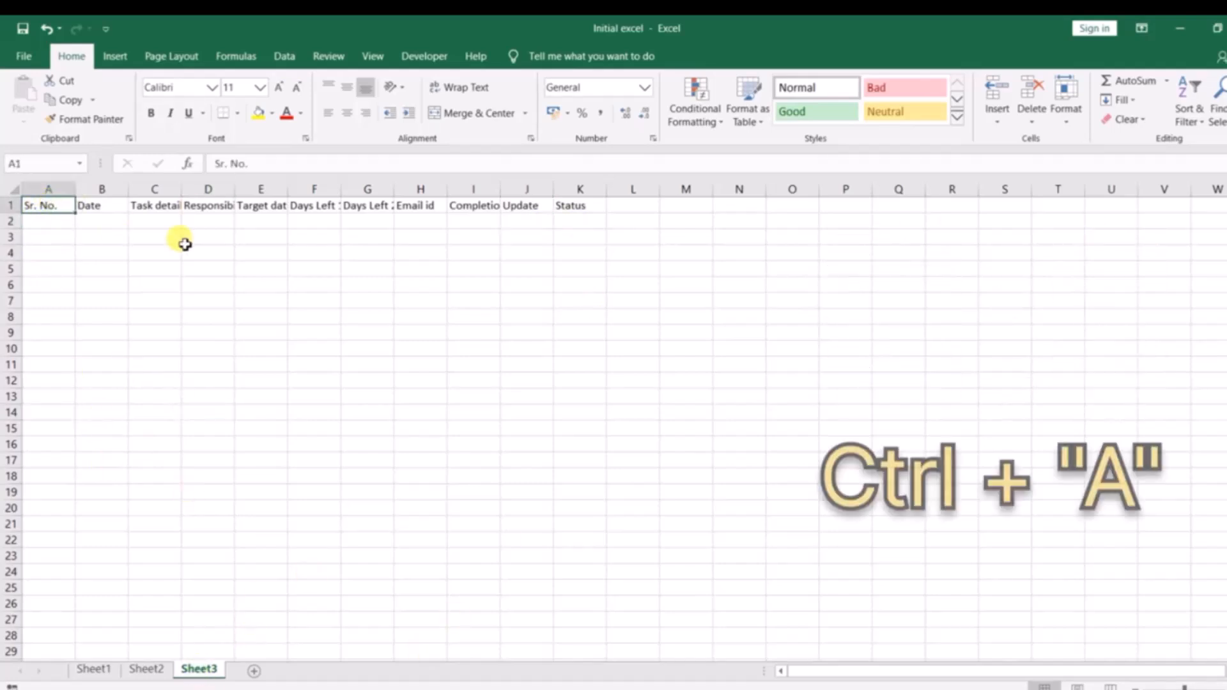
key("ctrl+a")
key("ctrl+a")
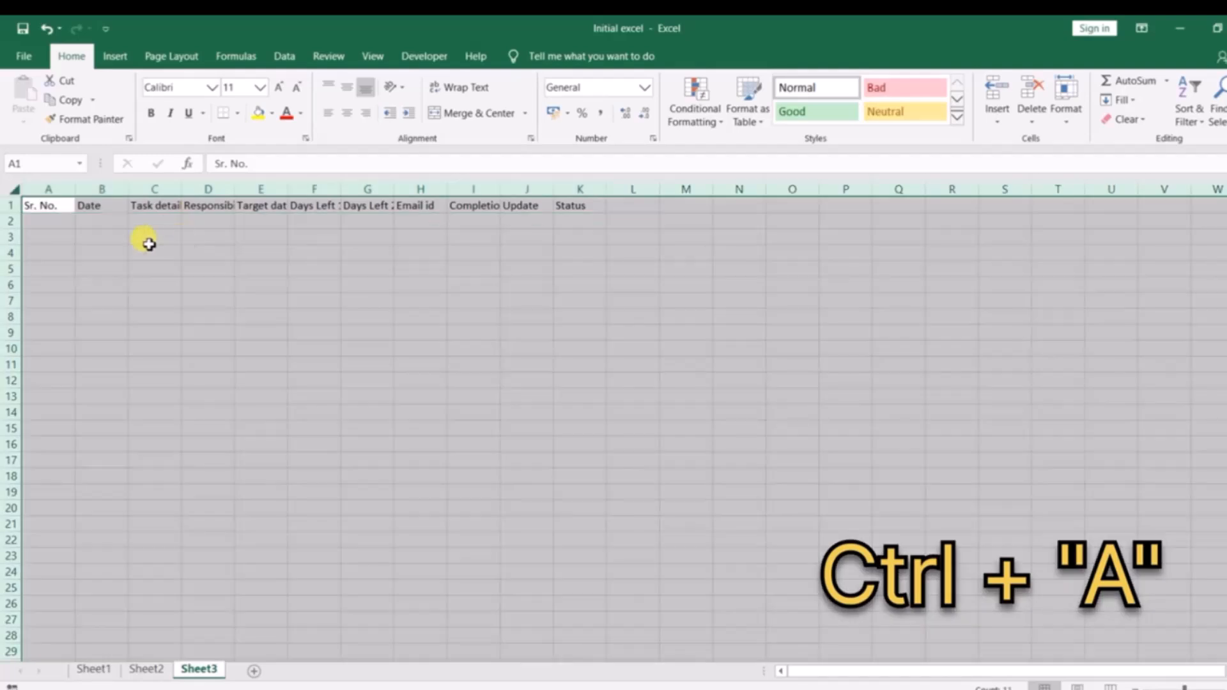
left_click(64, 234)
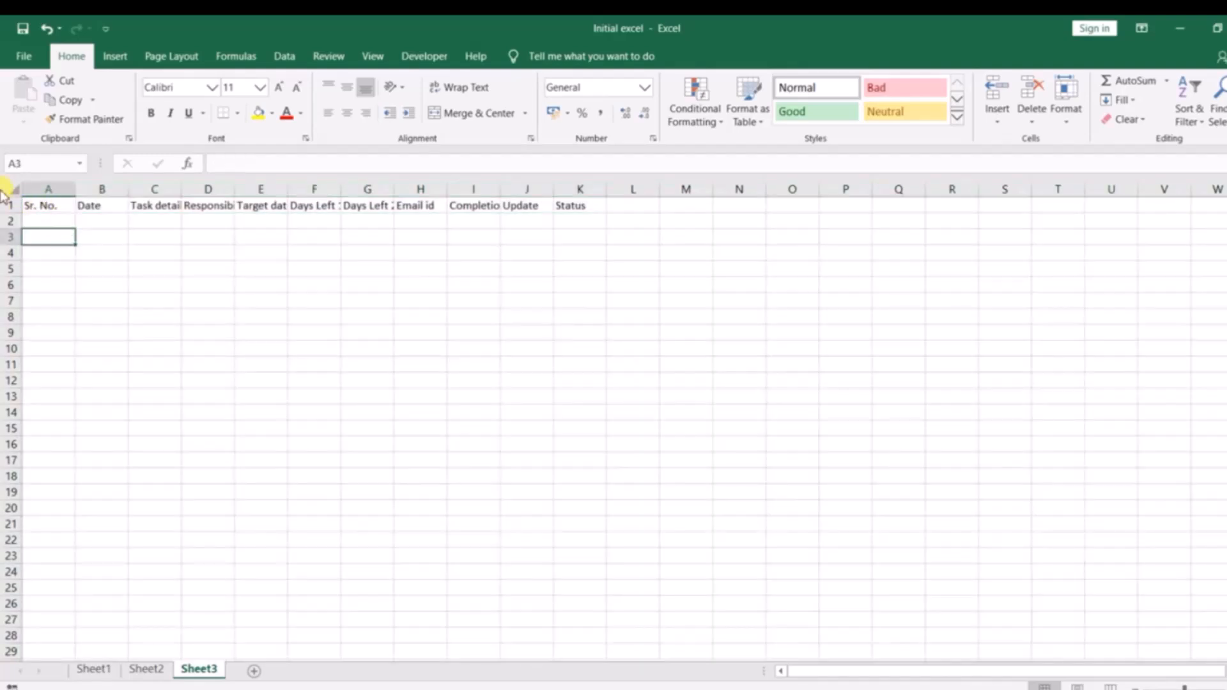
Copy the whole of Sheet3 and paste it into Sheet1 starting at A1.
left_click(9, 187)
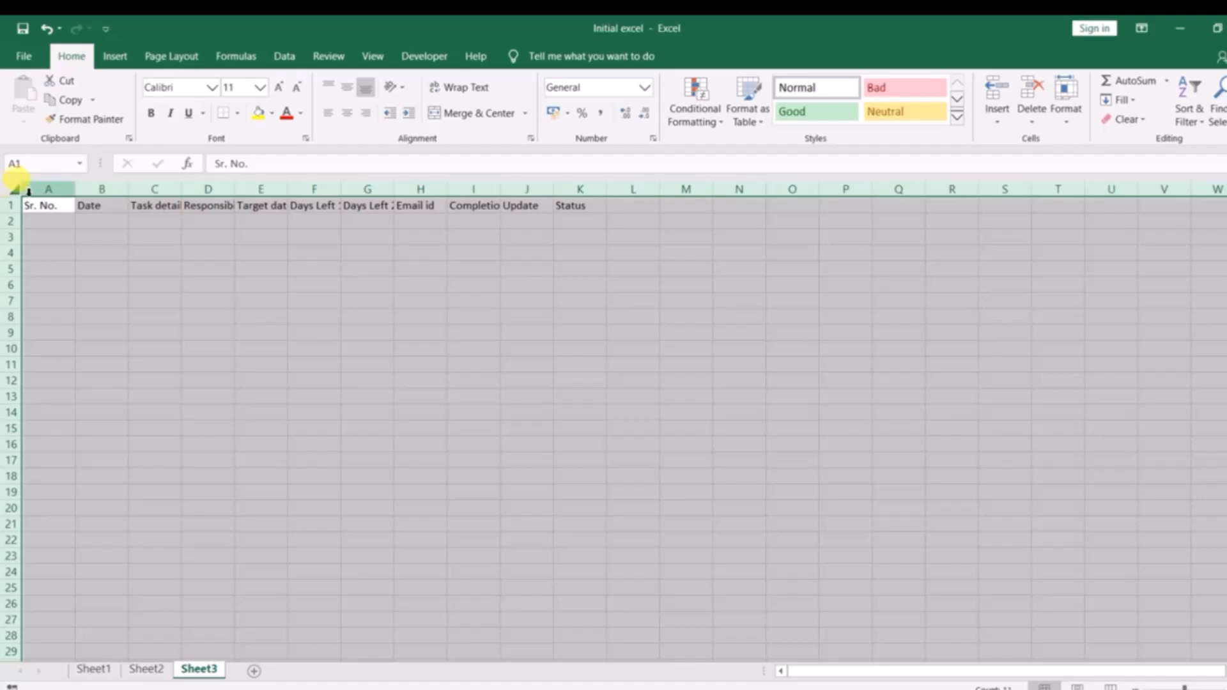
key("ctrl+c")
left_click(94, 668)
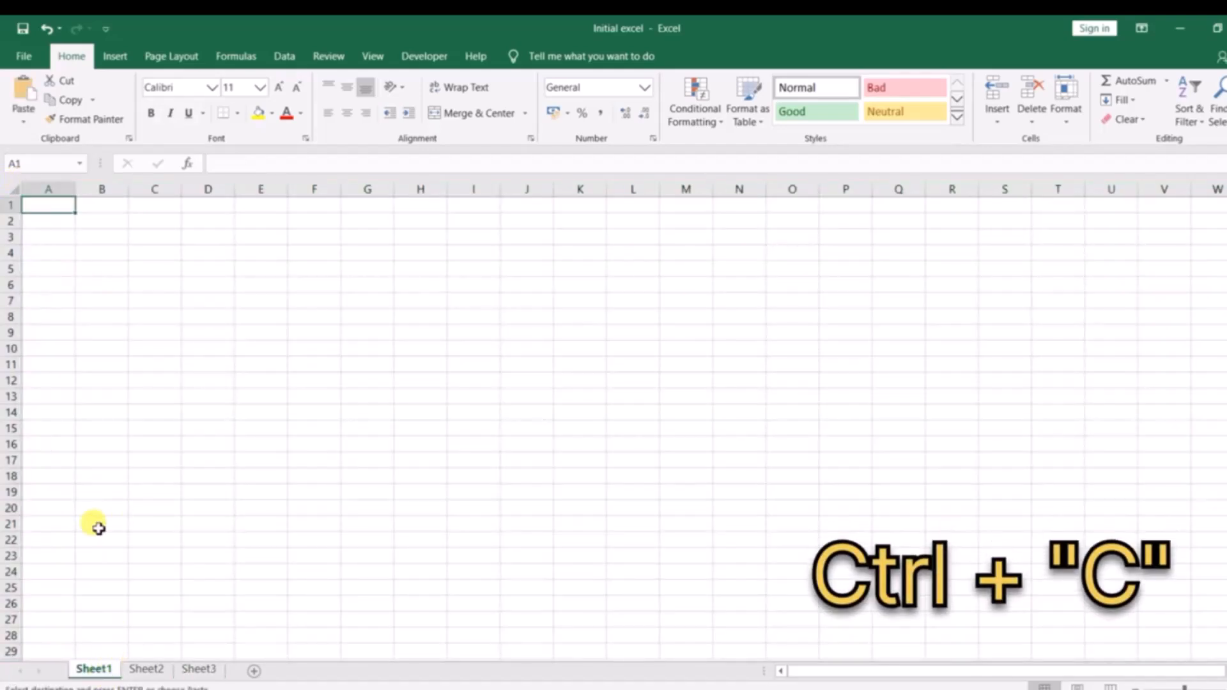
key("ctrl+v")
left_click(255, 329)
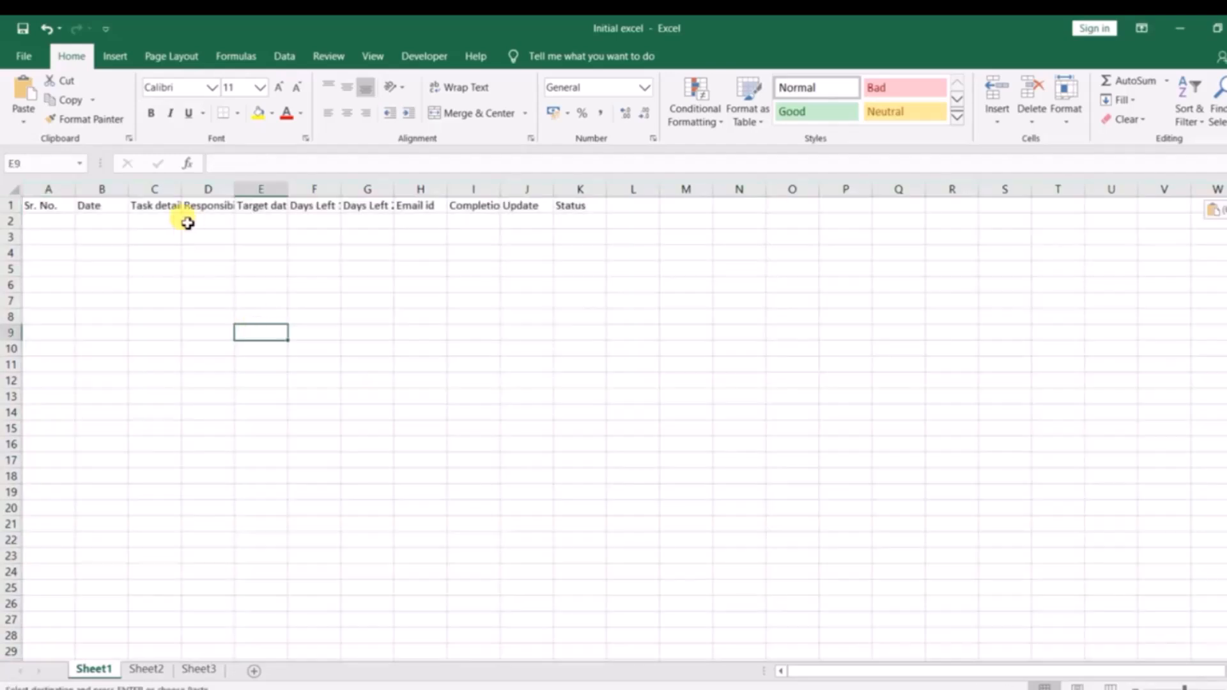
Return to Sheet3 and switch to the Notepad notes to add the lines Ctrl + C -- Copy and Ctrl + v.
left_click(200, 669)
key("alt+Tab")
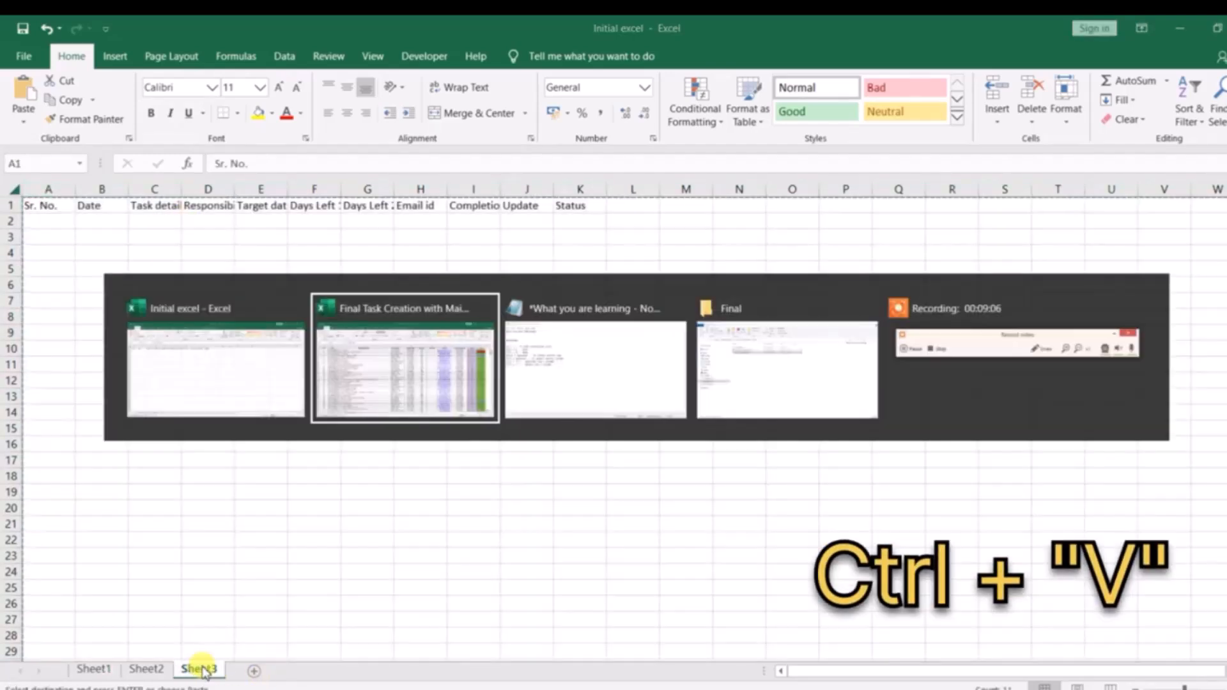
key("alt+Tab")
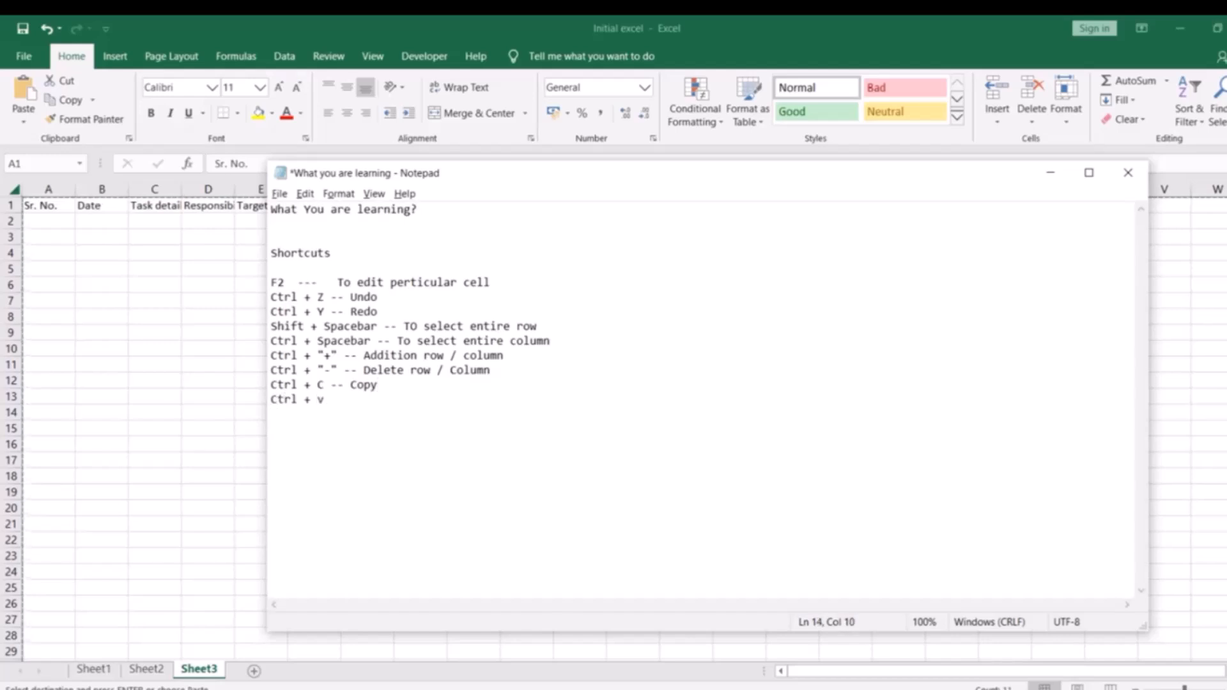
Switch back to the Initial excel workbook and clear all contents of Sheet3.
key("alt+Tab")
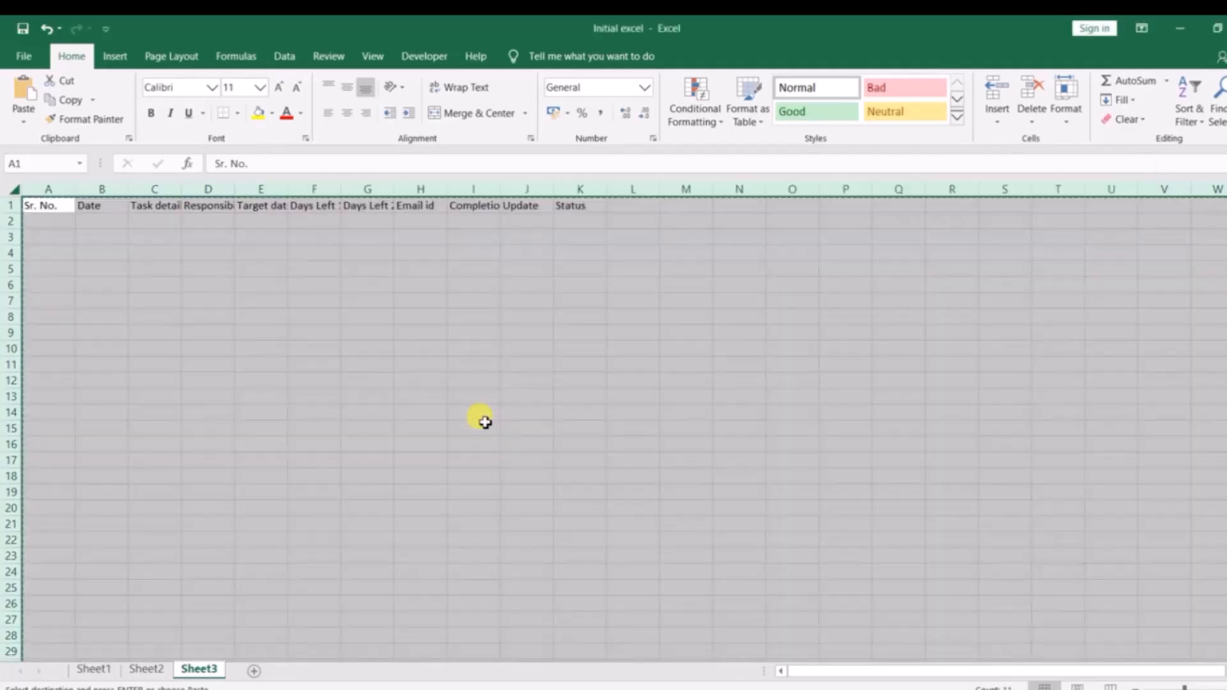
left_click(401, 399)
left_click(154, 301)
key("ctrl+a")
key("Delete")
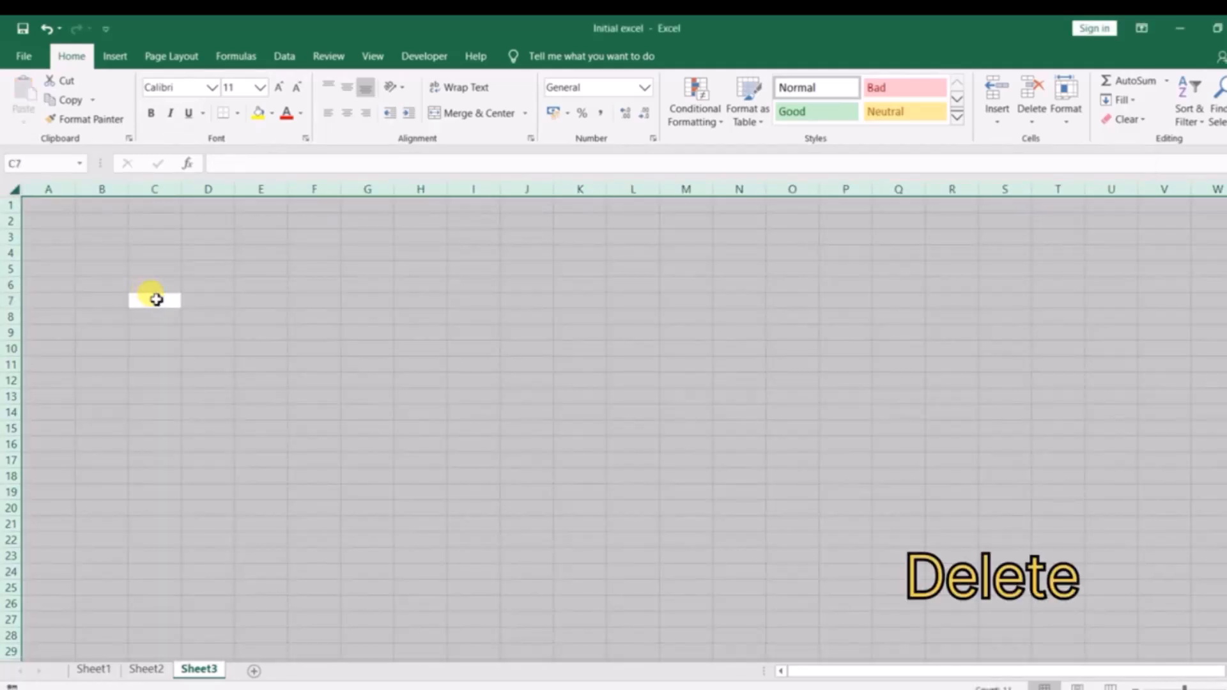
Open Sheet1 and select the Task details heading in cell C1.
left_click(94, 669)
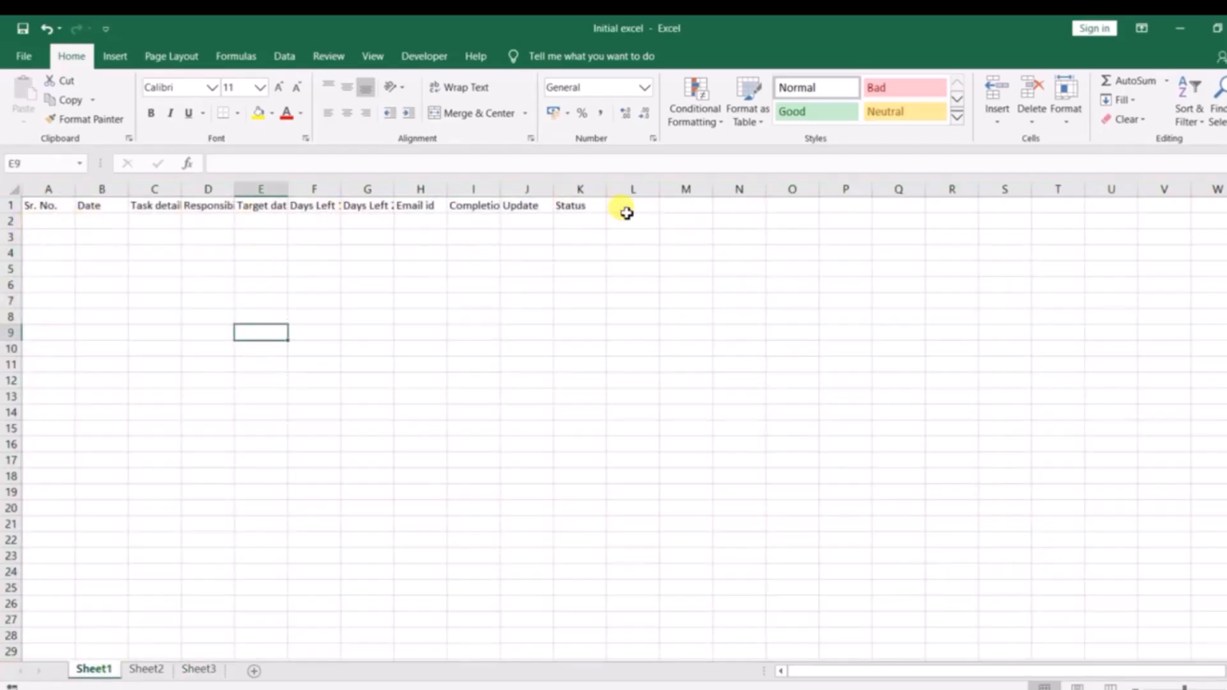
left_click(186, 207)
left_click(172, 208)
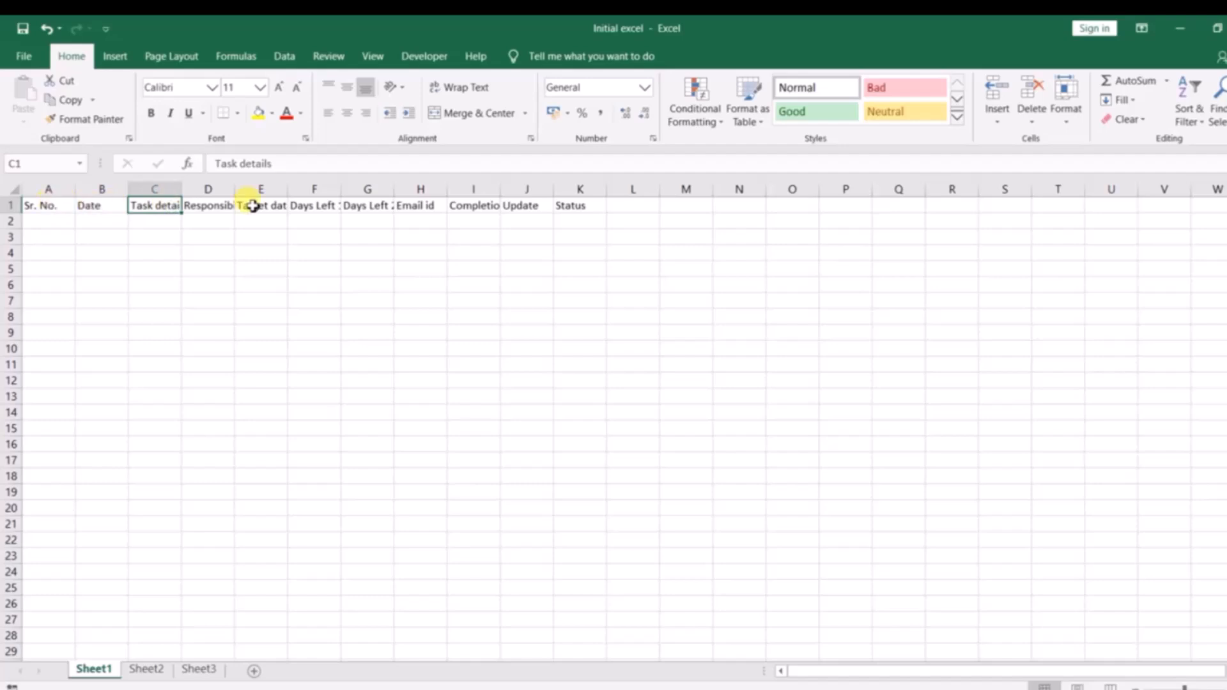
Make the whole header row 1 of Sheet1 bold.
key("shift+space")
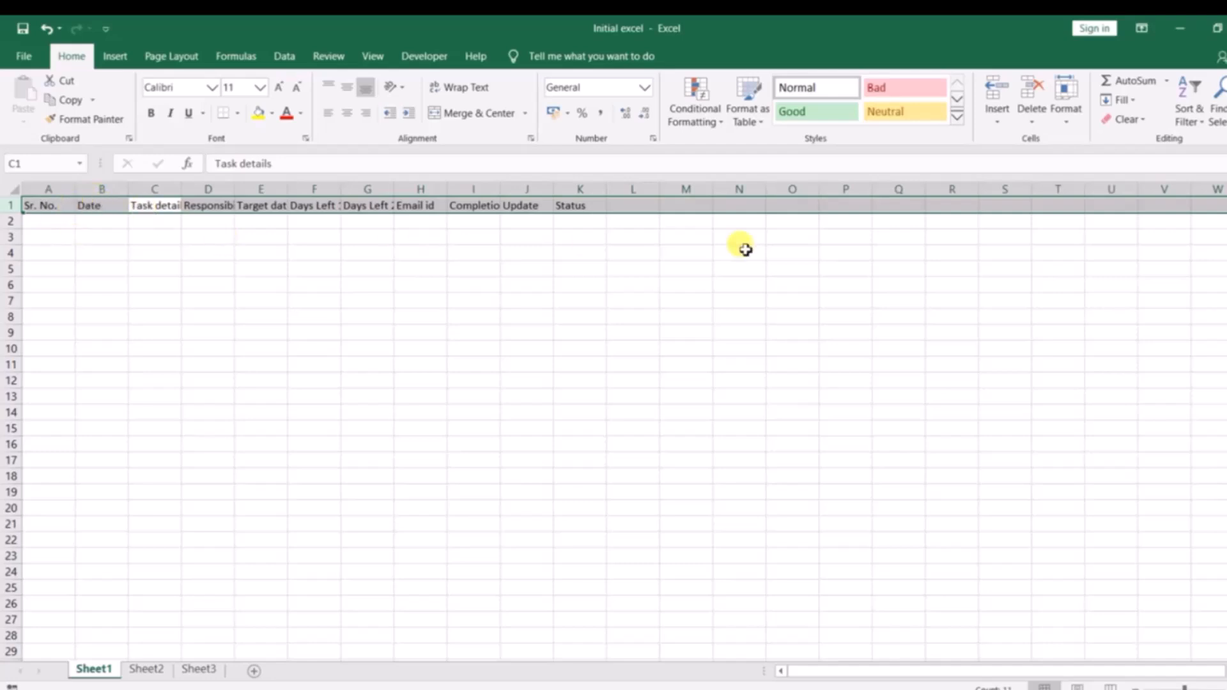
key("ctrl+b")
Switch to the Notepad notes, add the line Ctrl + B -- Bolt, and return to the Initial excel workbook.
key("alt+Tab")
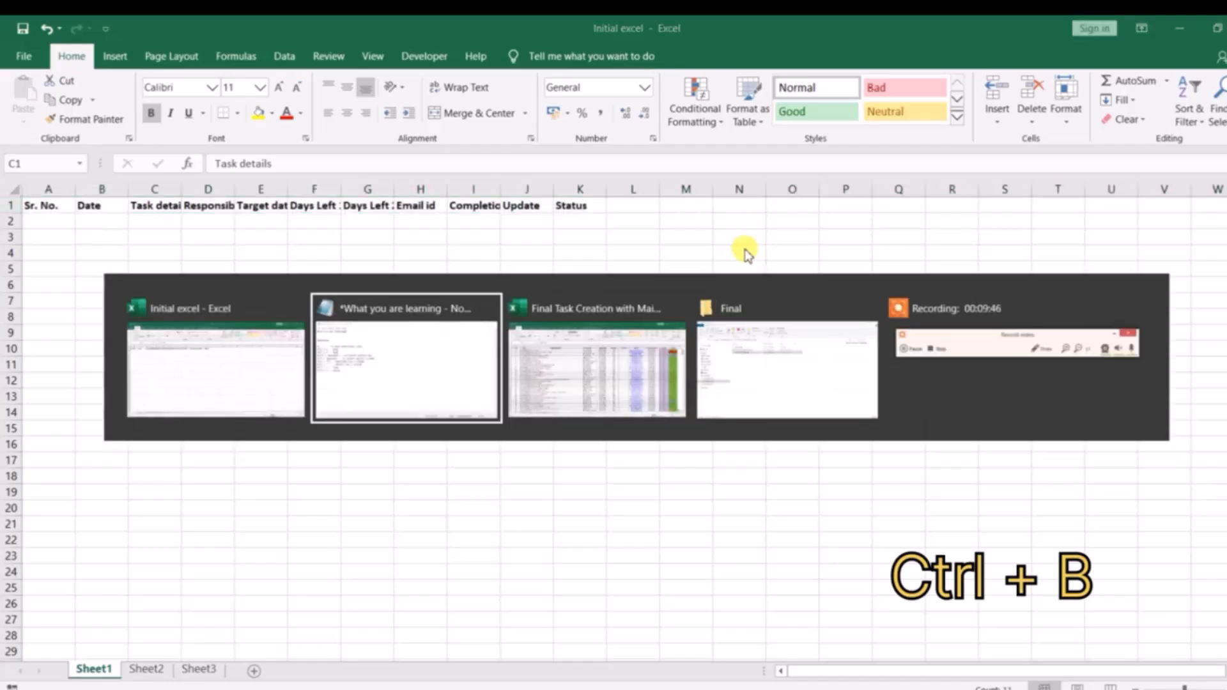
key("Return")
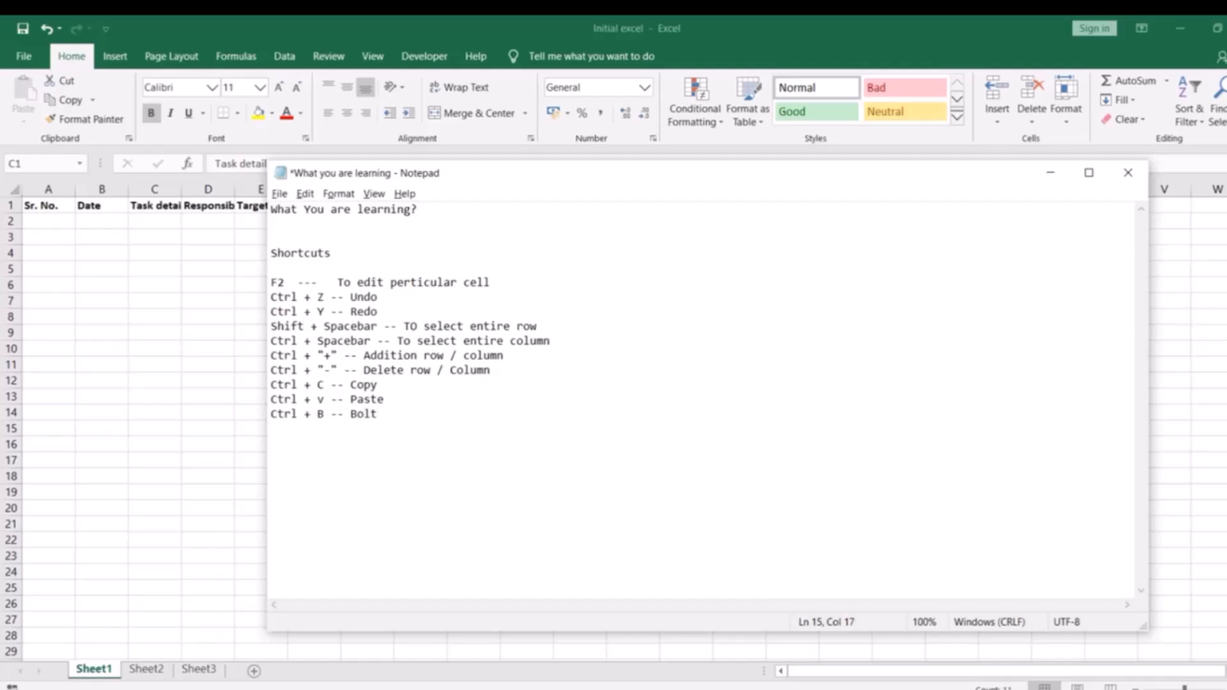
key("alt+Tab")
left_click(217, 274)
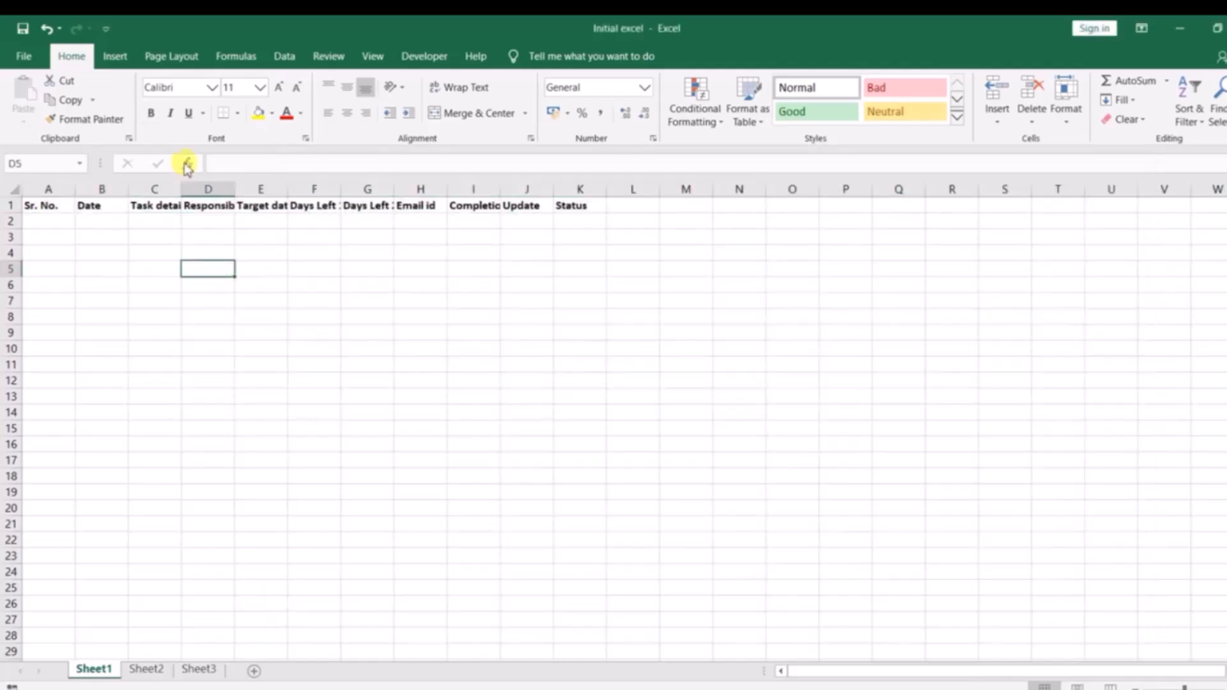
Turn bold off and back on for header row 1, and try italic and underline on it.
left_click(111, 212)
key("shift+space")
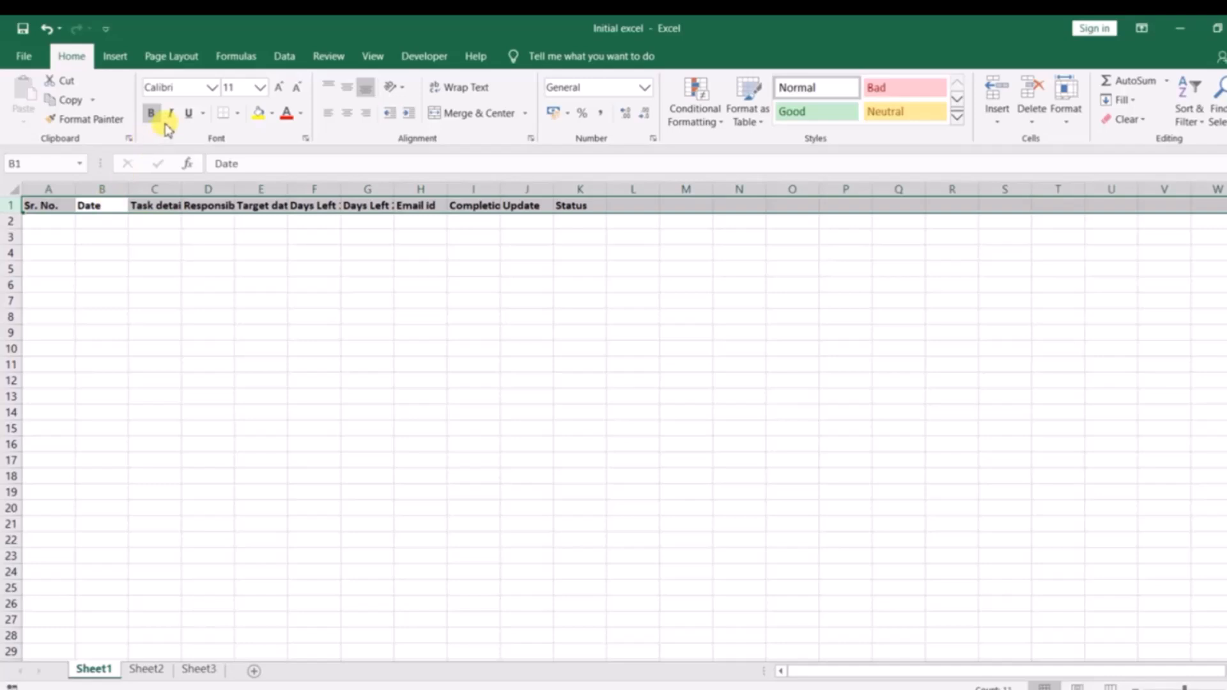
left_click(156, 119)
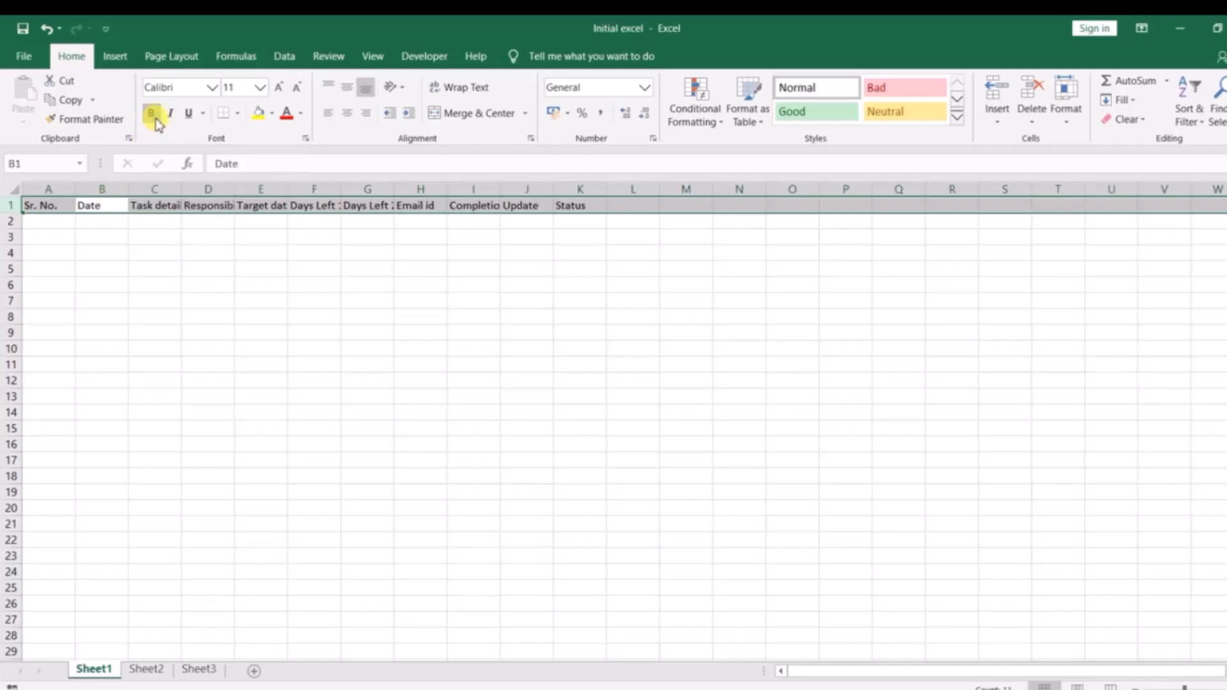
left_click(153, 114)
left_click(170, 114)
left_click(188, 114)
left_click(168, 115)
left_click(188, 114)
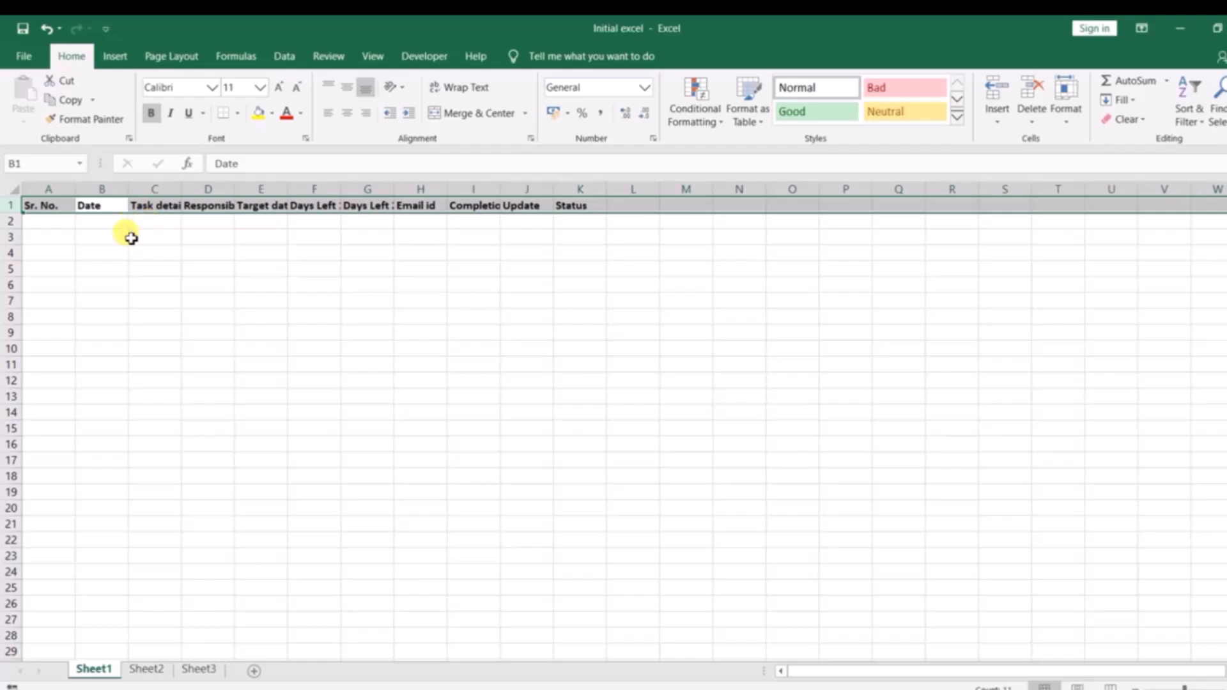
left_click(154, 265)
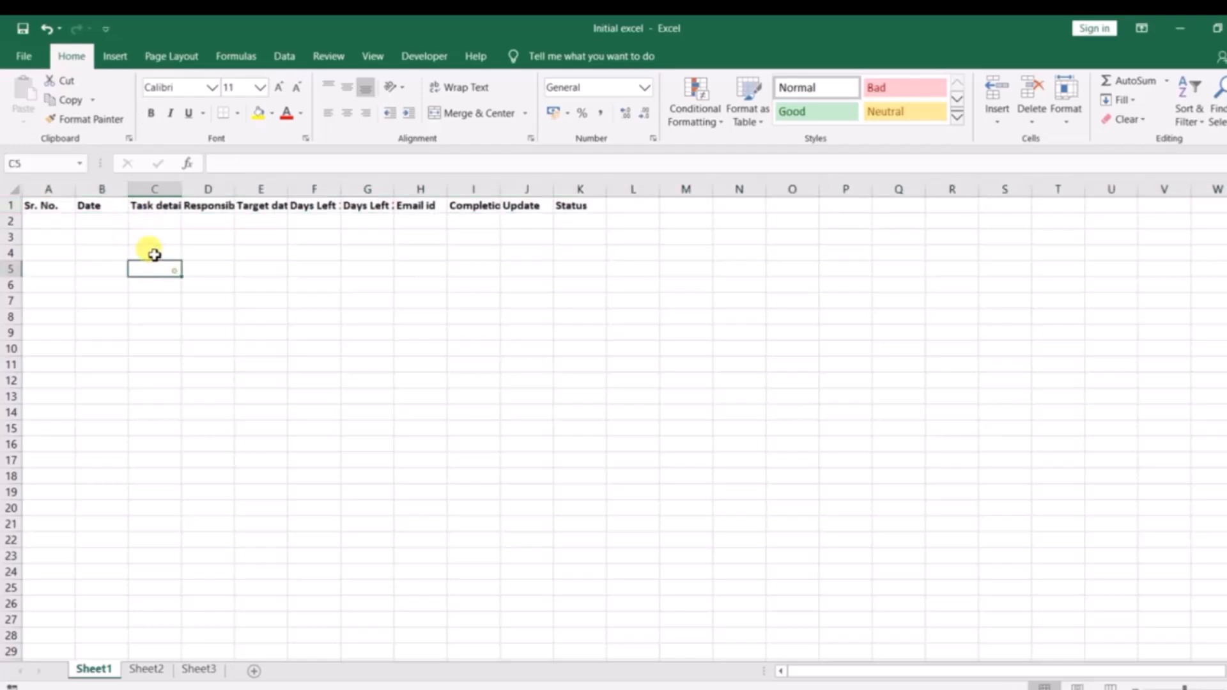
Widen column D by hand to fit the full Responsibility heading.
left_click(228, 204)
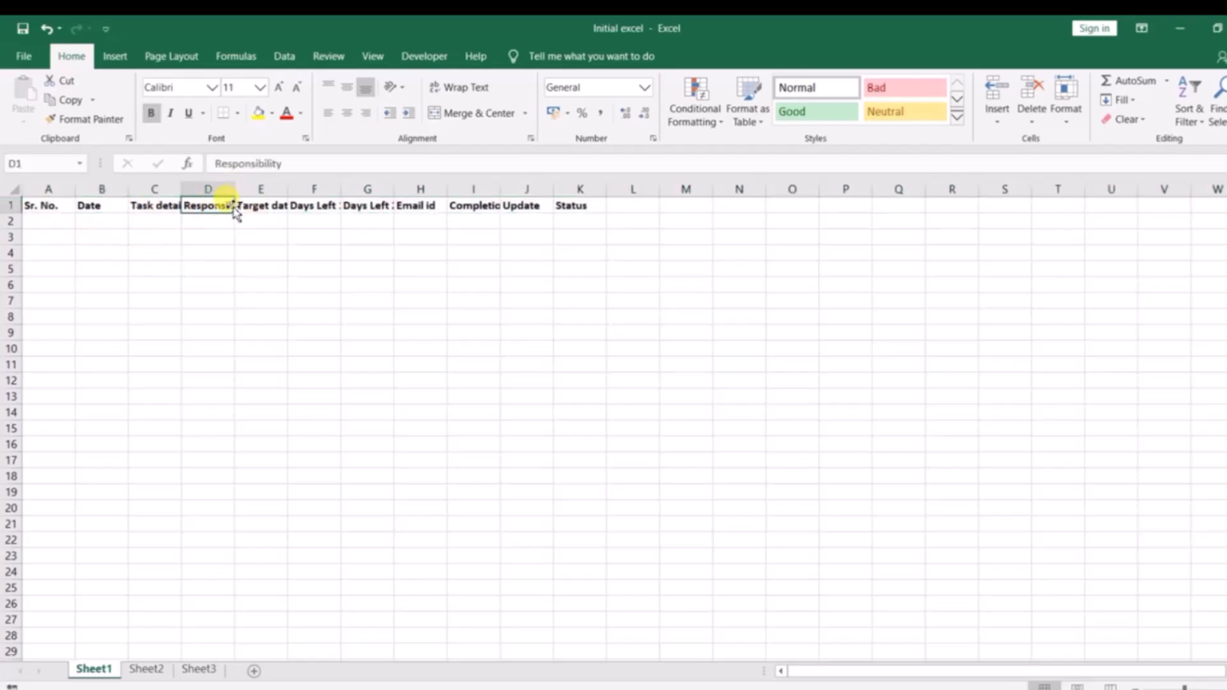
left_click_drag(237, 189, 301, 190)
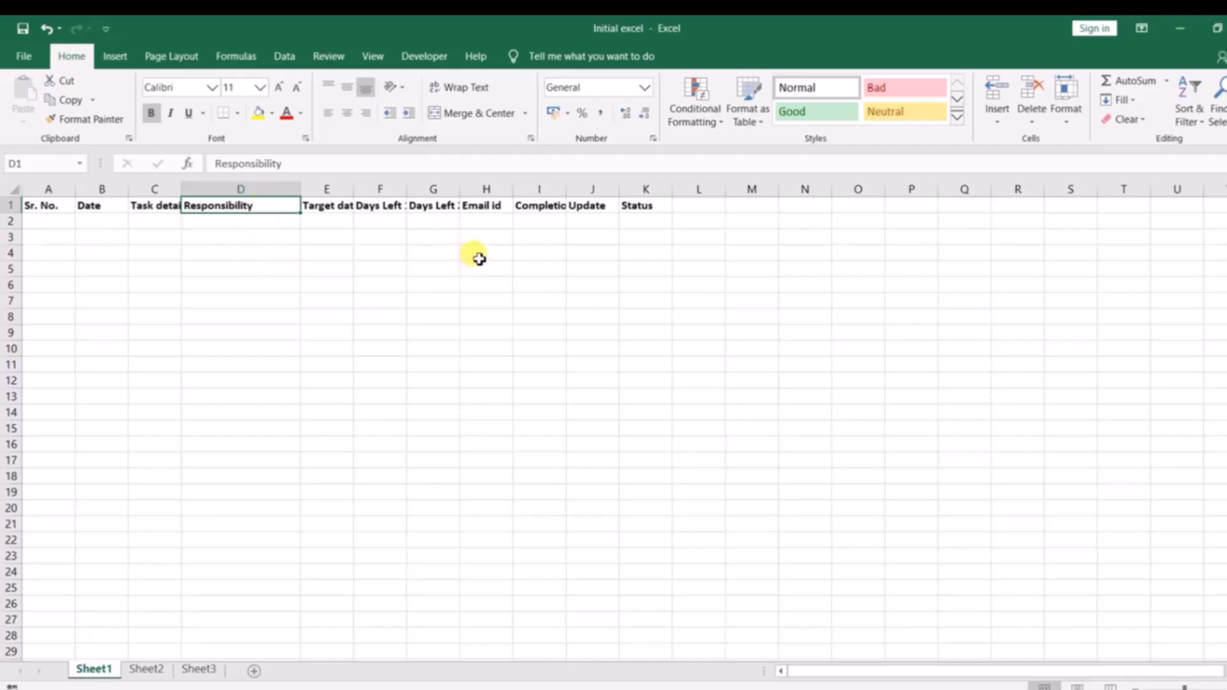
Select all of Sheet1 and apply AutoFit Column Width to every column.
key("ctrl+a")
key("ctrl+a")
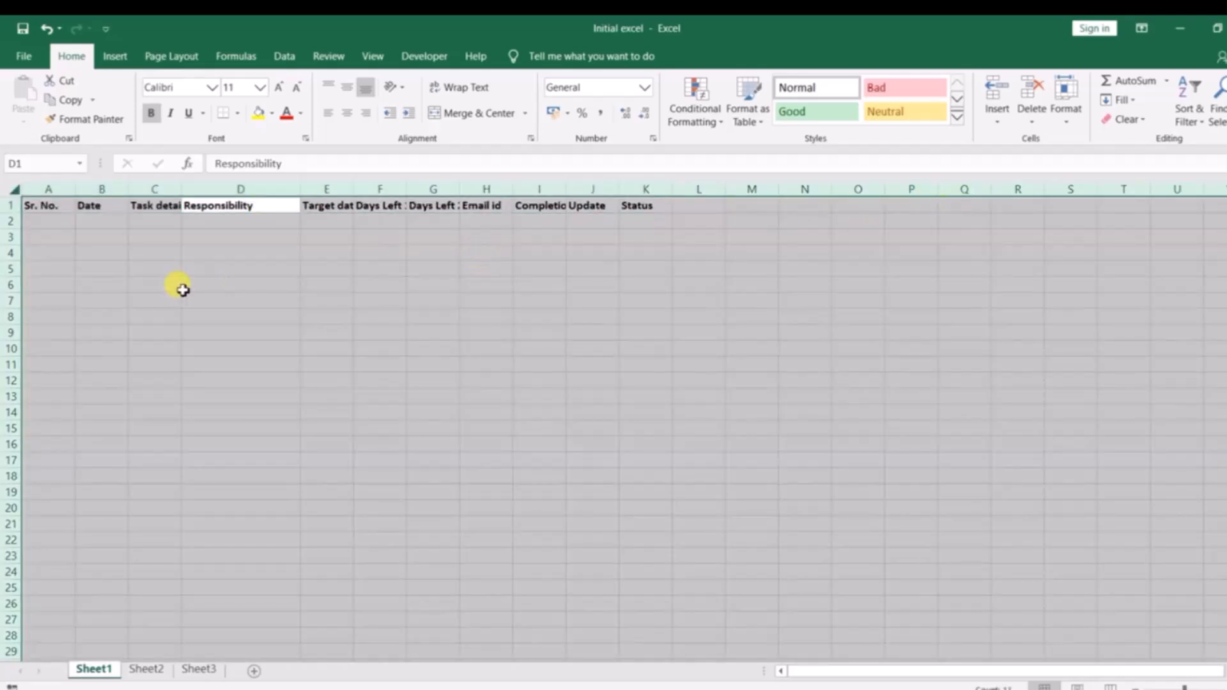
left_click(1066, 118)
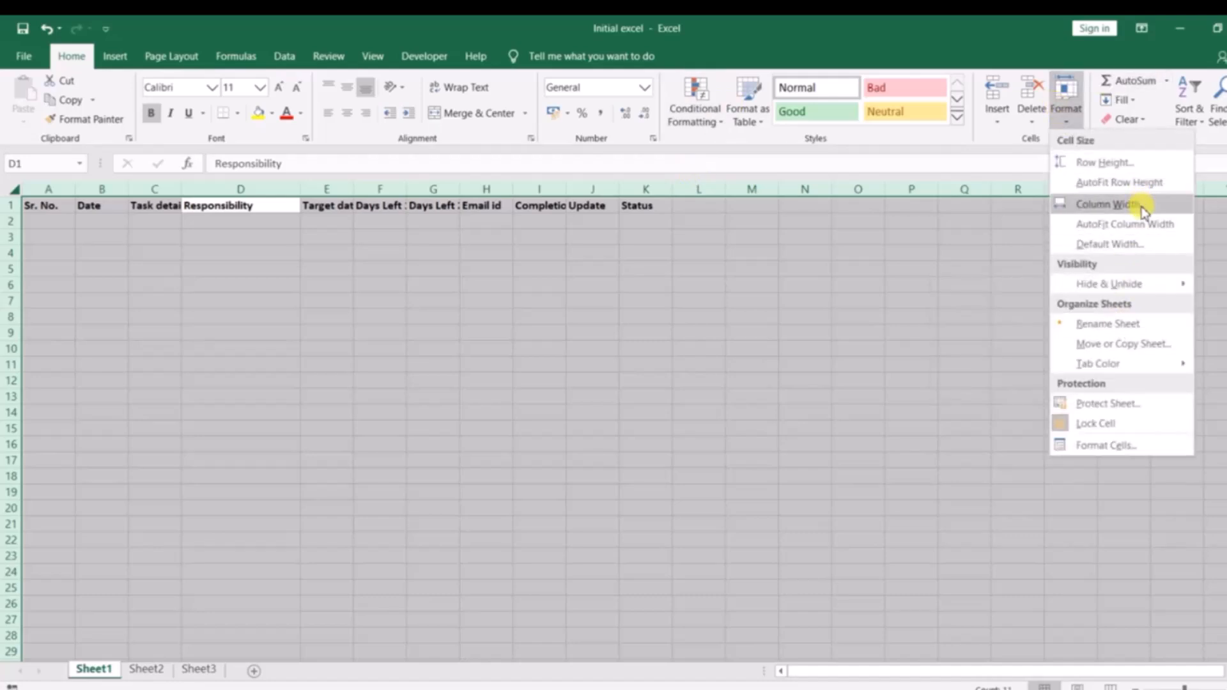
left_click(1134, 225)
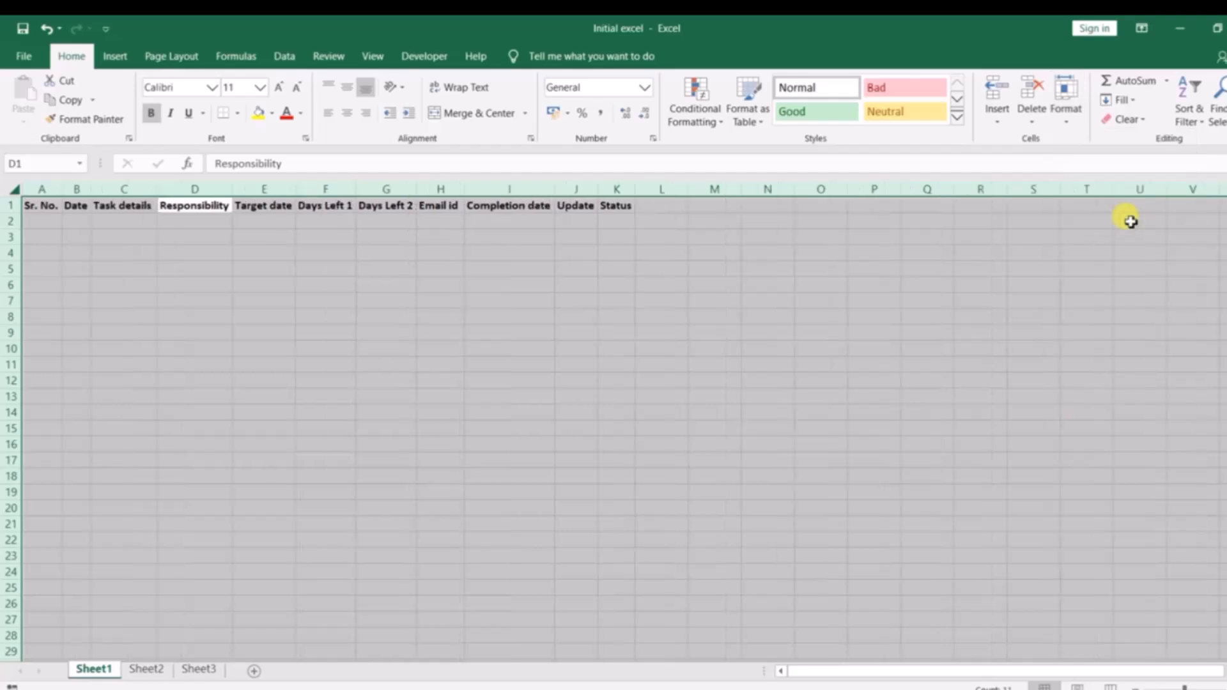
left_click(238, 225)
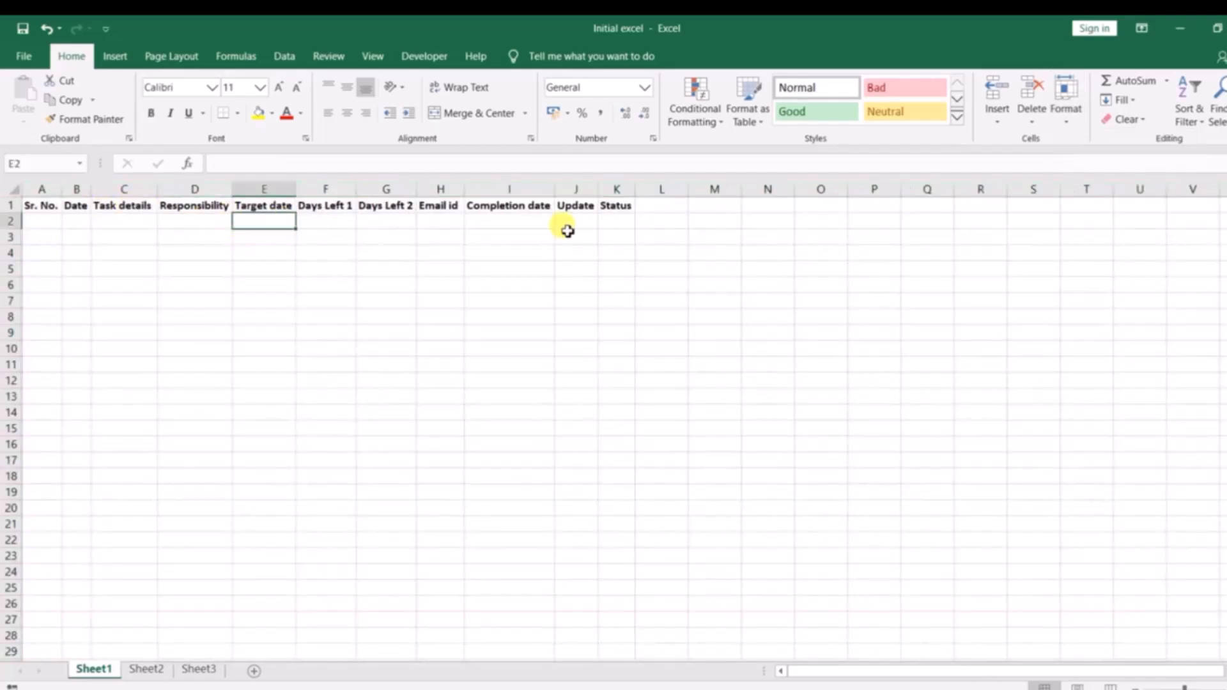